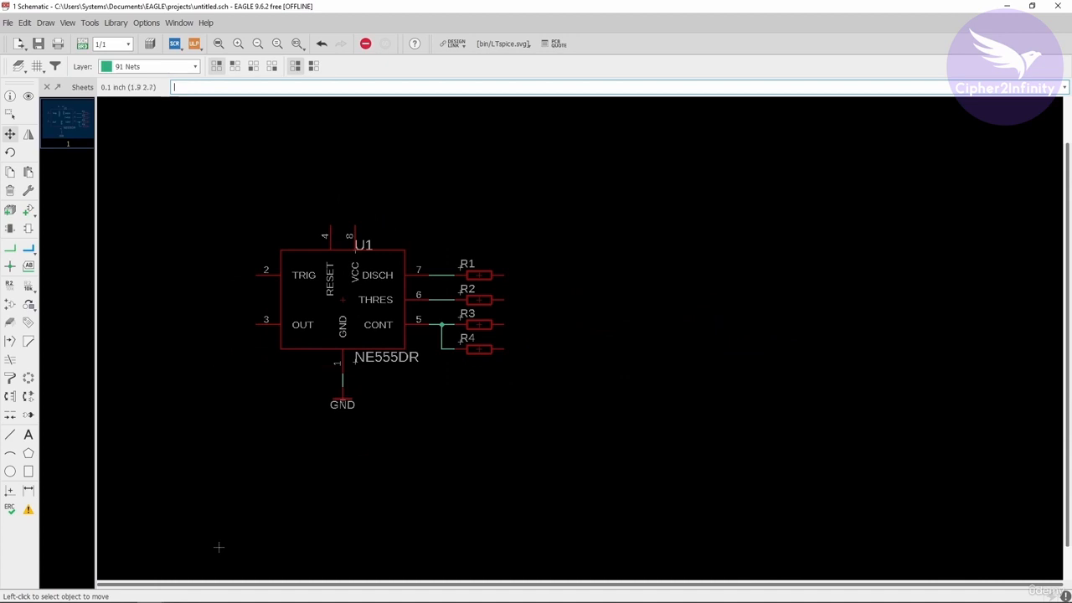
Generate a new PCB board from the NE555DR schematic and accept creating the missing board file.
scroll(219, 547, "up", 2)
scroll(240, 565, "down", 2)
scroll(239, 564, "up", 3)
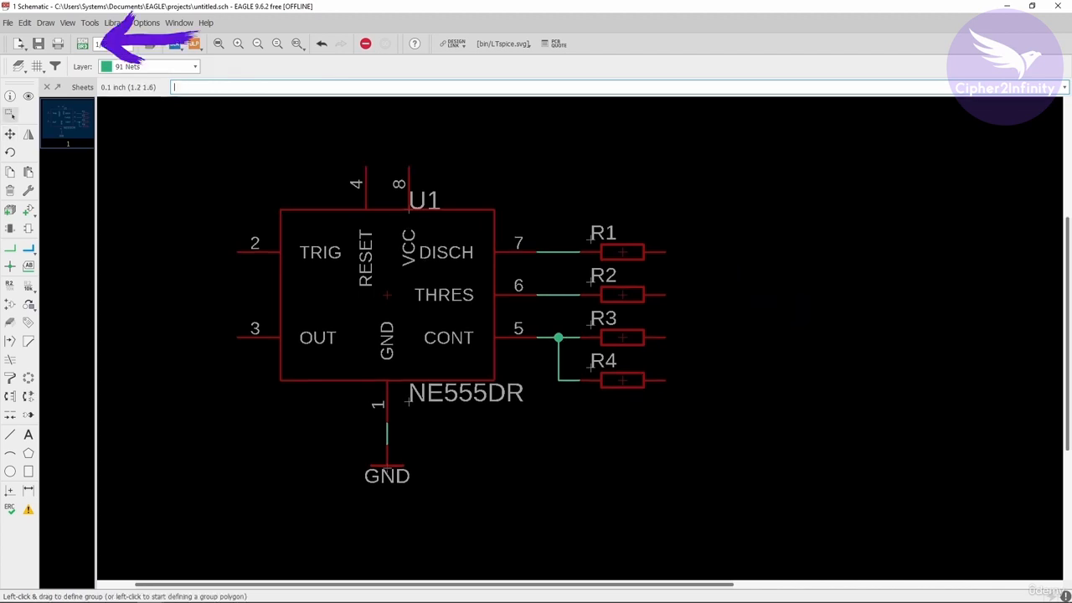
left_click(82, 44)
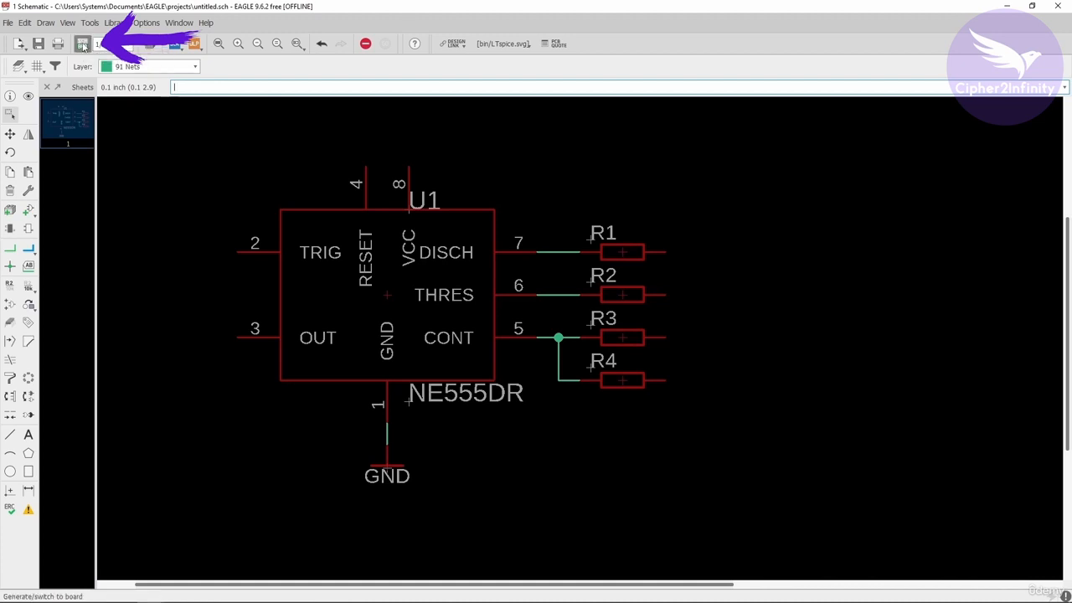
left_click_drag(115, 14, 380, 127)
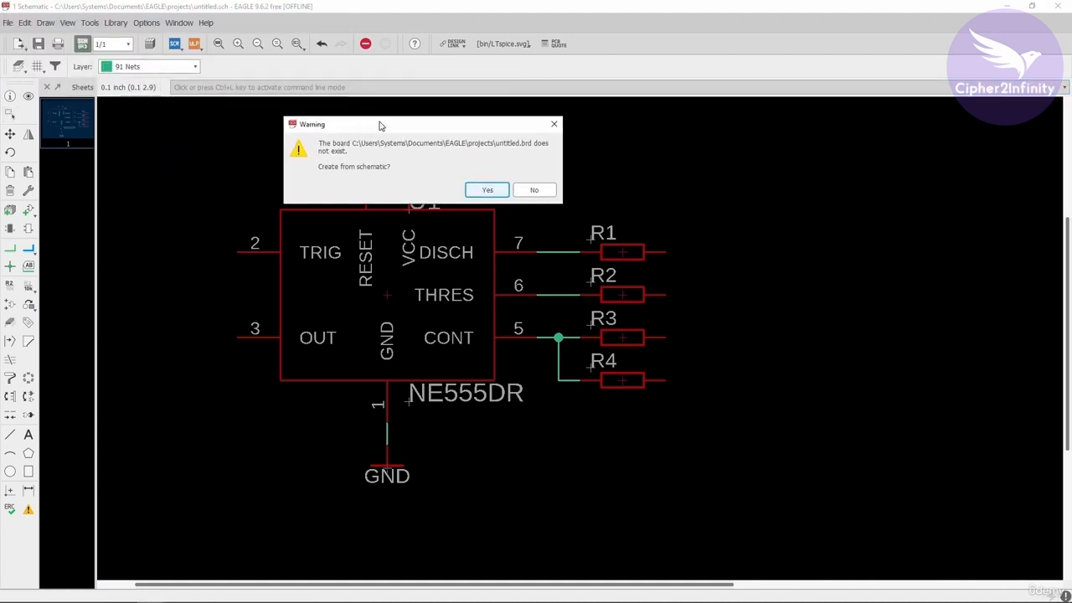
left_click(487, 190)
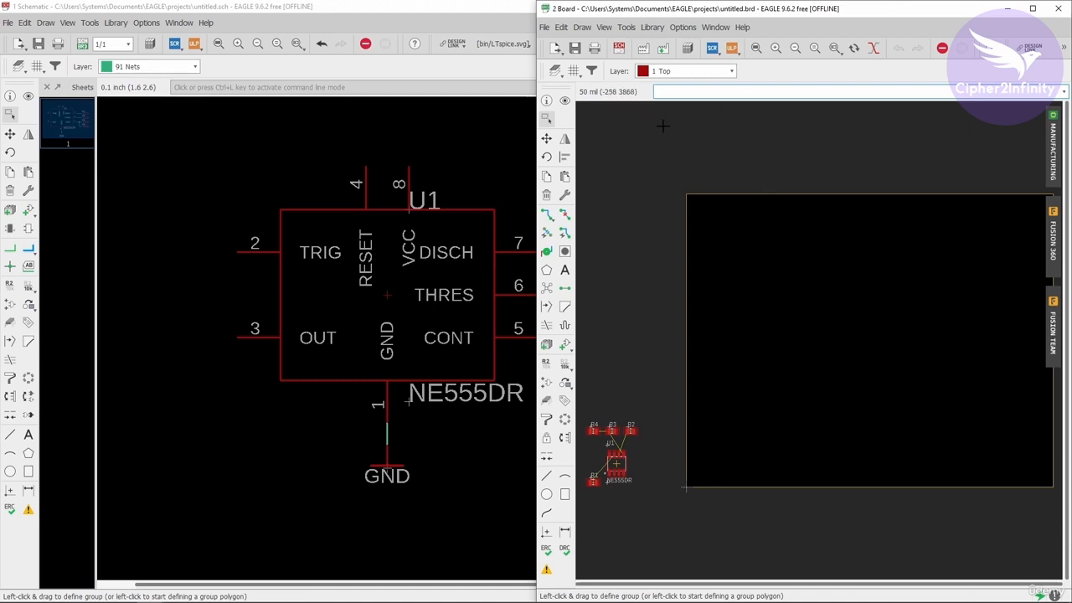
View the properties of the U1 chip on the board with the Info command, leaving its settings unmodified.
scroll(670, 318, "down", 2)
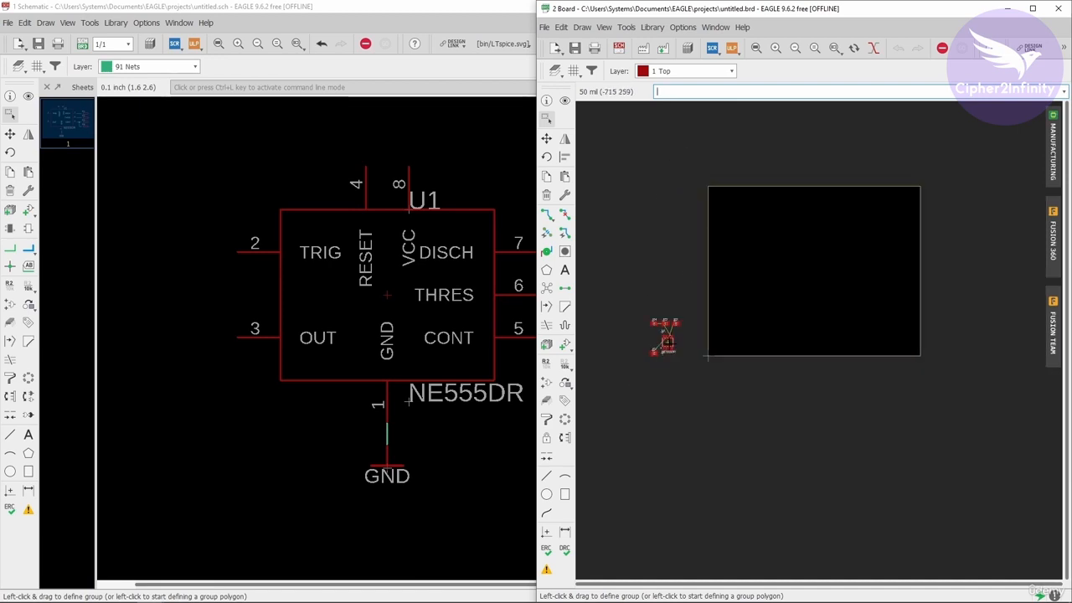
scroll(676, 256, "up", 4)
scroll(699, 366, "up", 1)
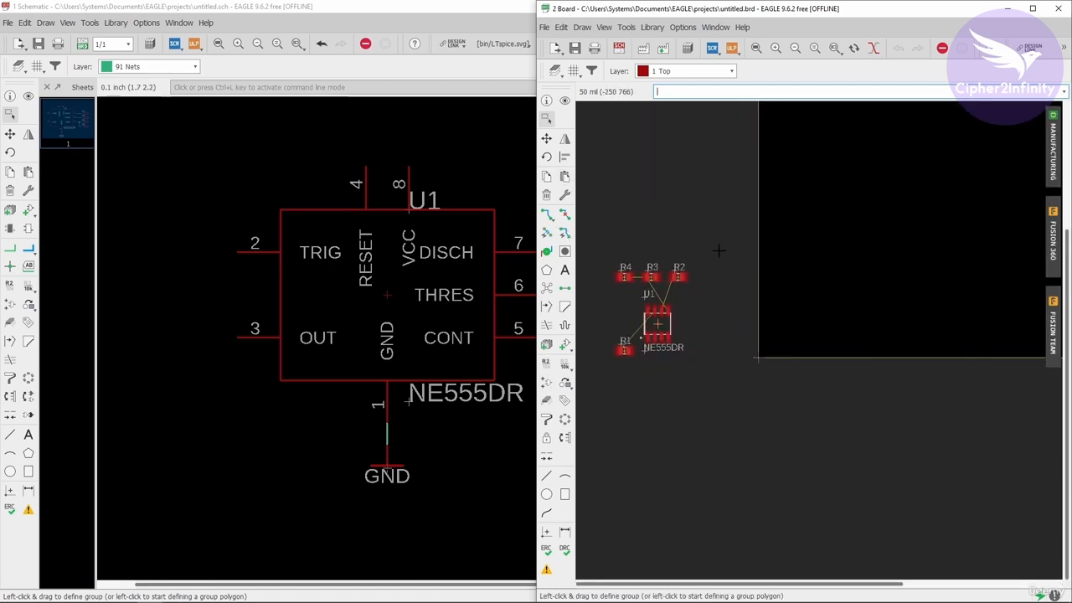
scroll(717, 249, "down", 1)
scroll(799, 329, "down", 1)
scroll(680, 352, "up", 1)
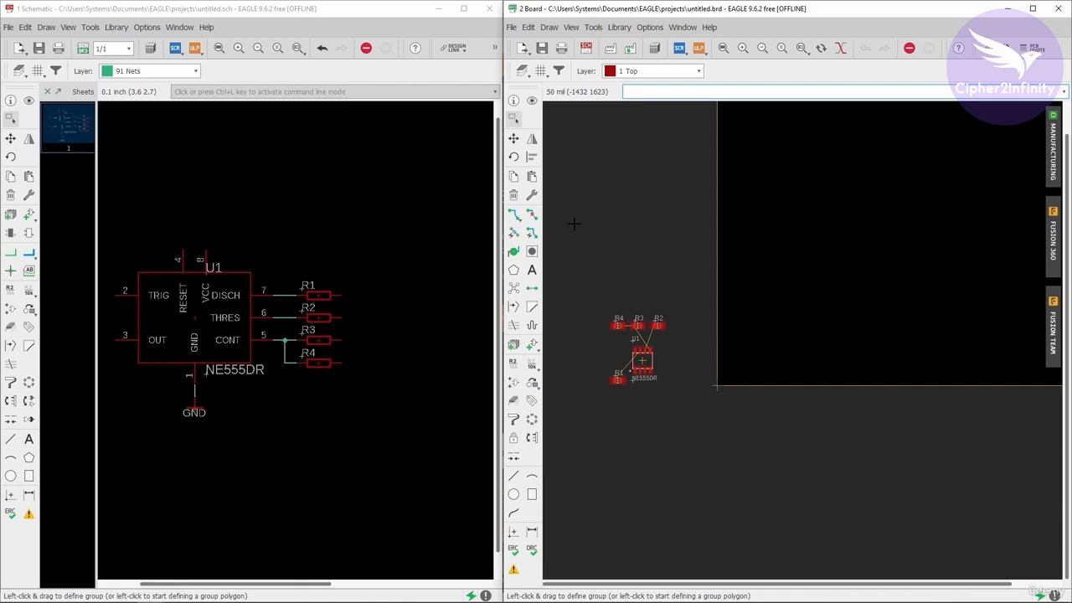
left_click(513, 100)
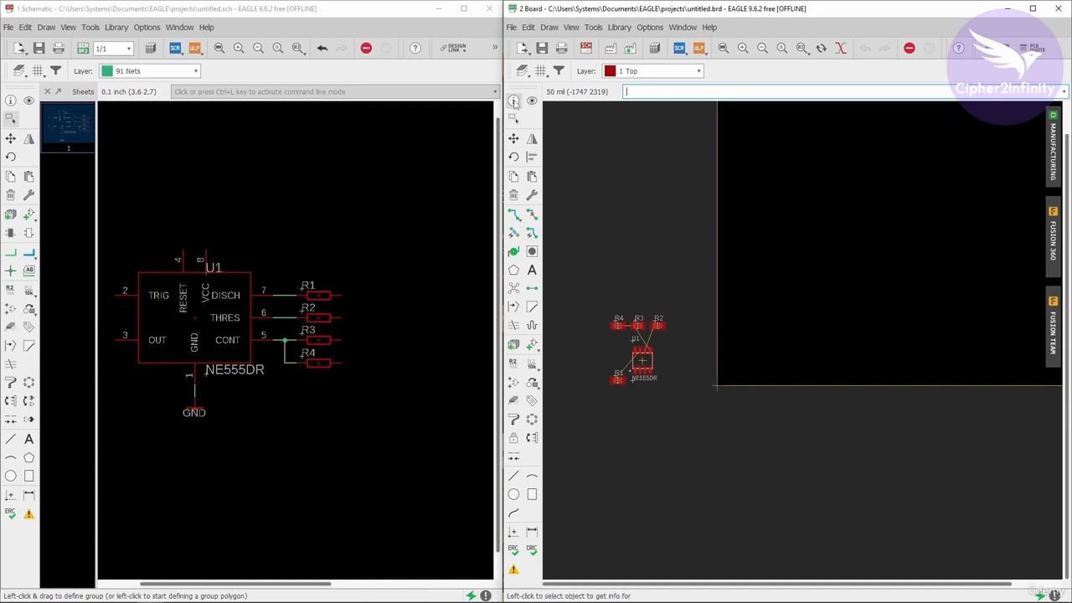
scroll(617, 371, "up", 3)
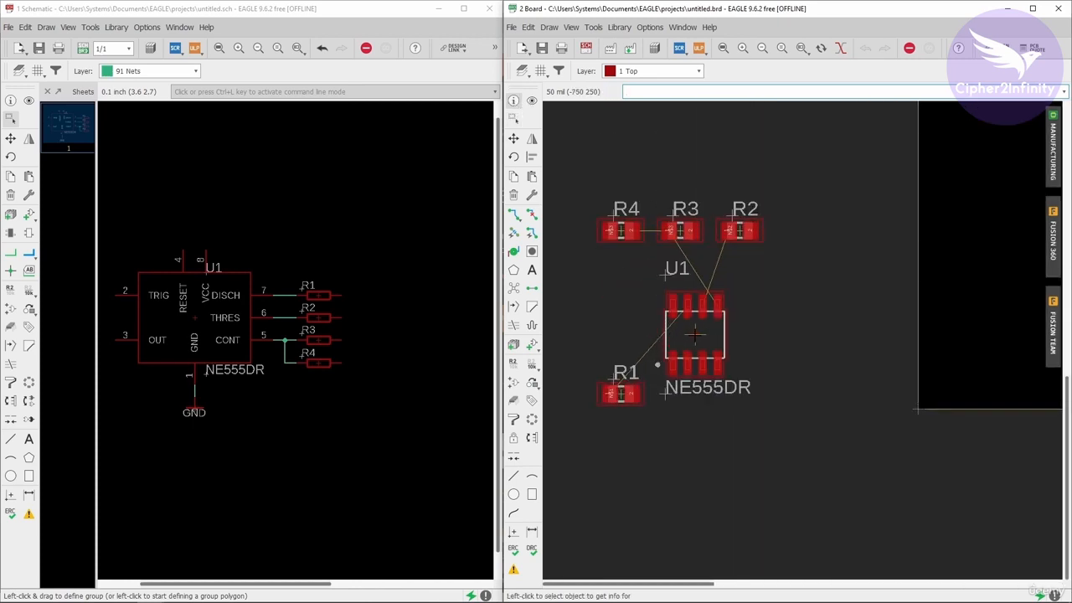
scroll(695, 336, "up", 3)
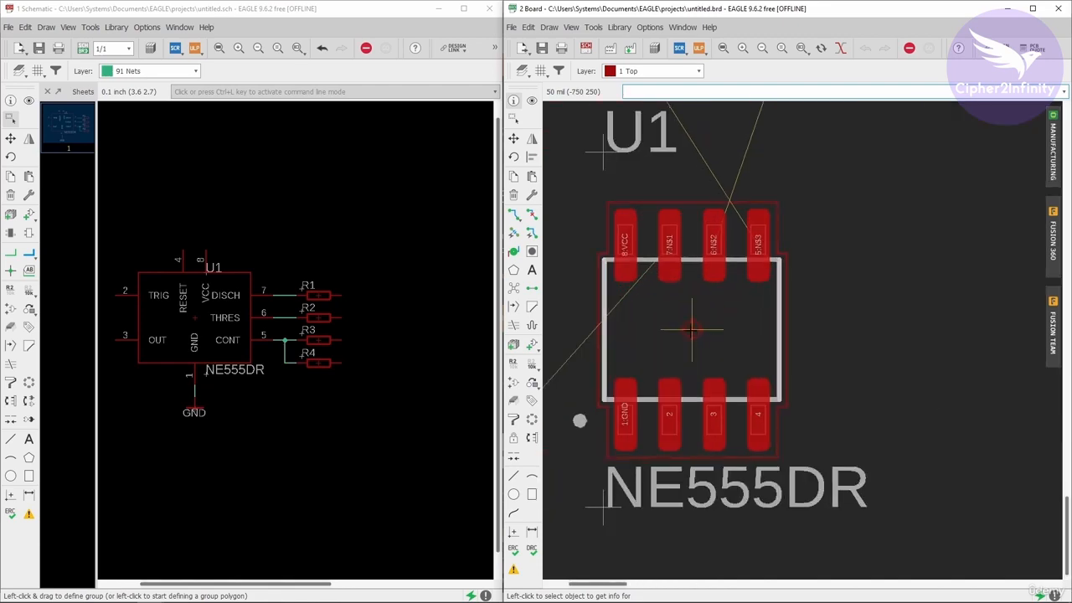
left_click(691, 330)
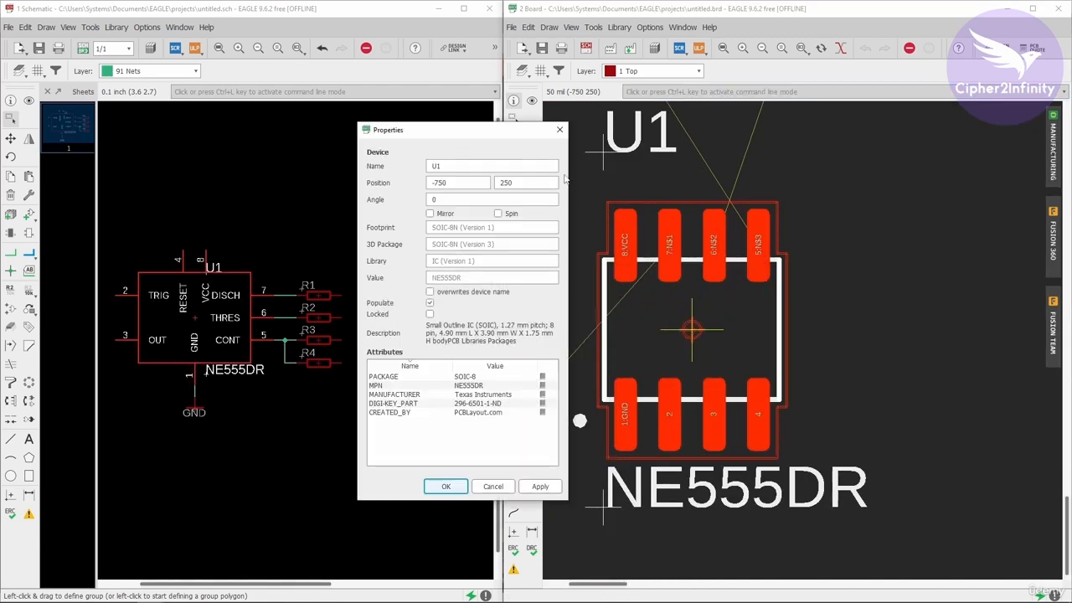
left_click_drag(481, 137, 462, 114)
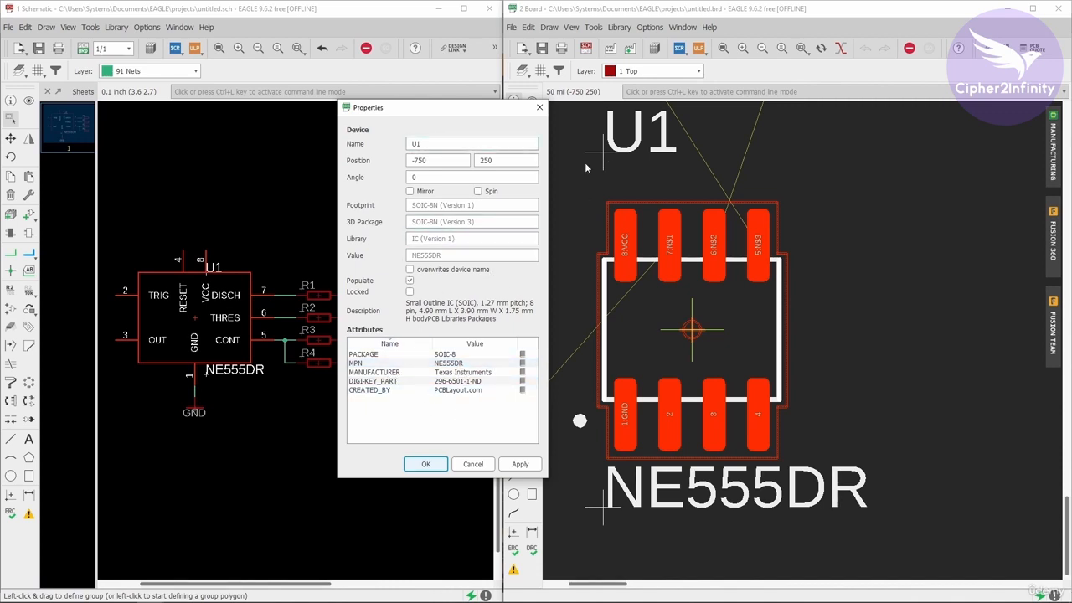
left_click(539, 108)
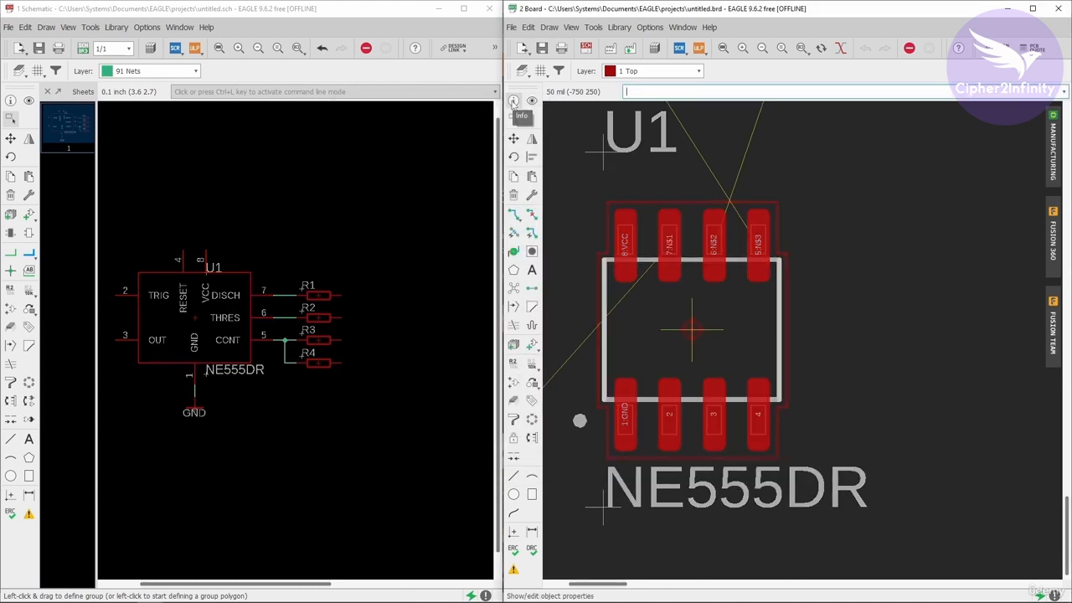
Examine the parts placed beside the board outline, including the airwires and the net names on U1's pads.
scroll(721, 252, "down", 3)
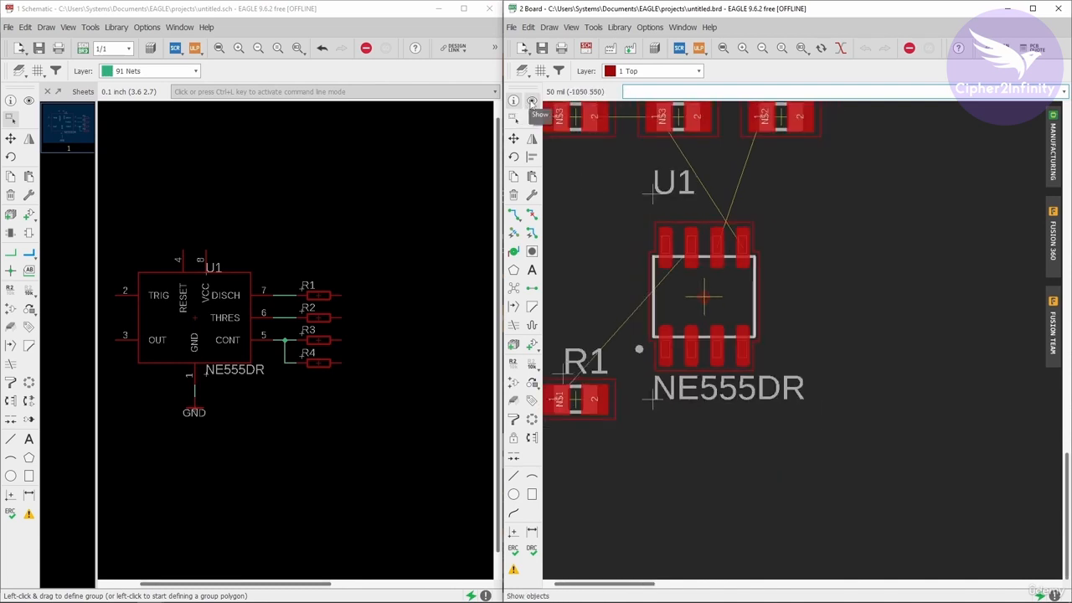
scroll(741, 384, "down", 2)
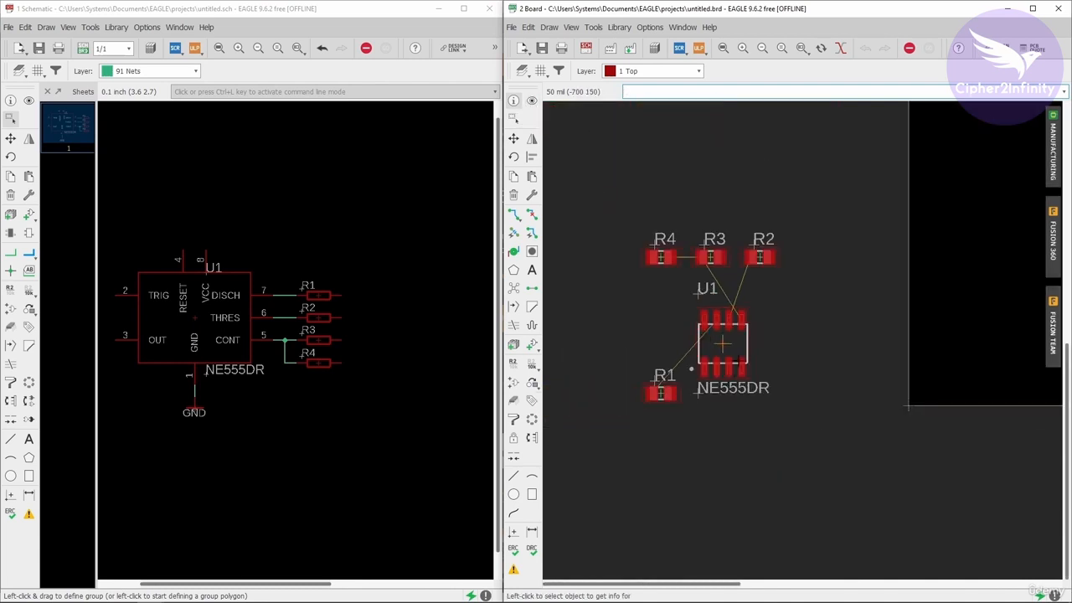
scroll(636, 335, "down", 2)
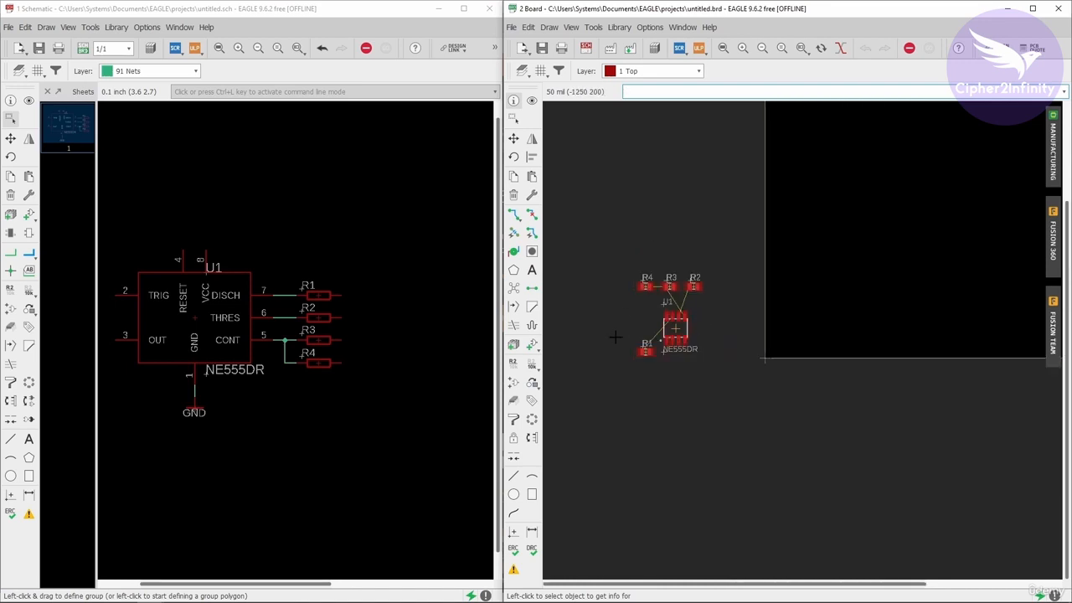
scroll(617, 336, "down", 2)
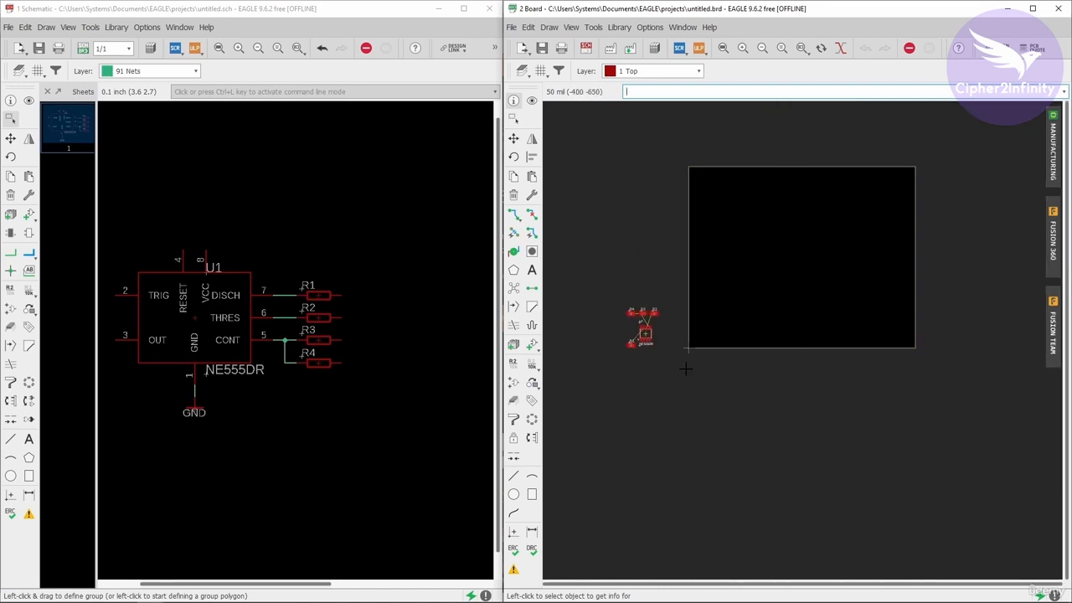
scroll(630, 321, "up", 2)
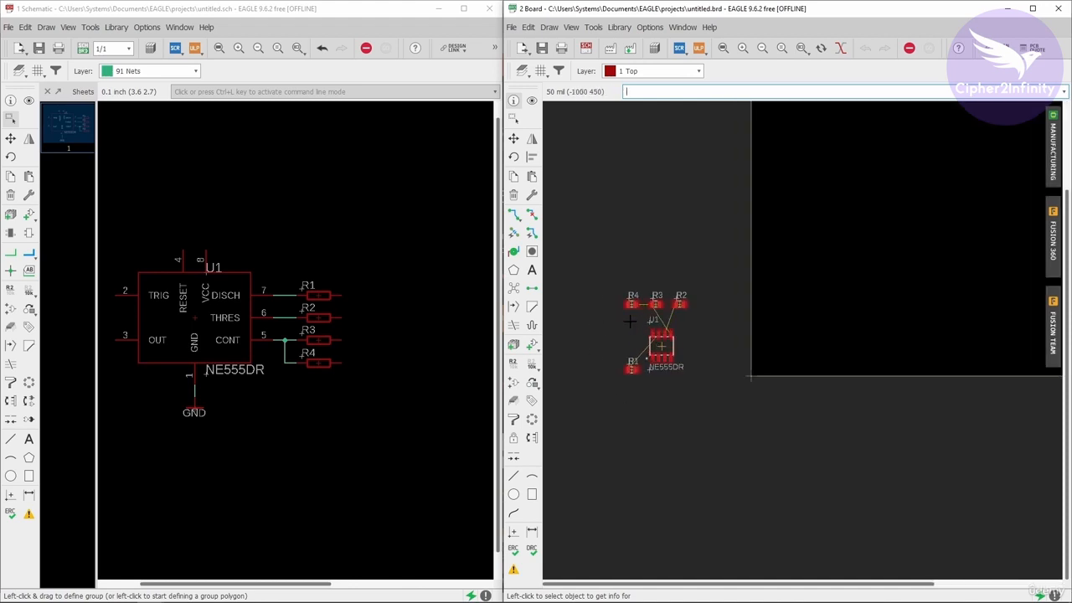
scroll(629, 321, "up", 6)
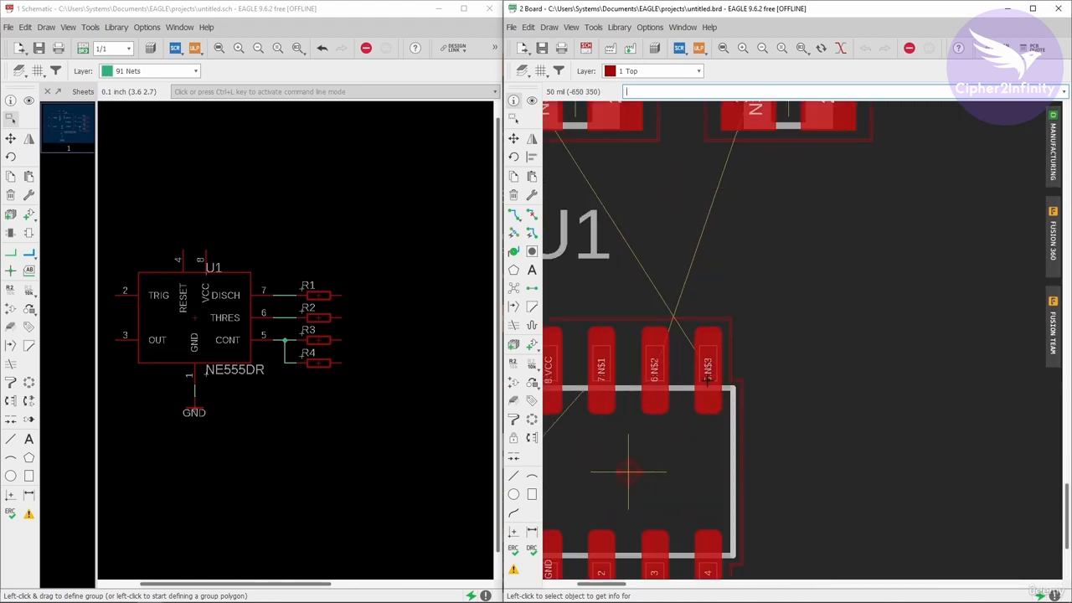
scroll(746, 287, "down", 2)
scroll(709, 313, "up", 1)
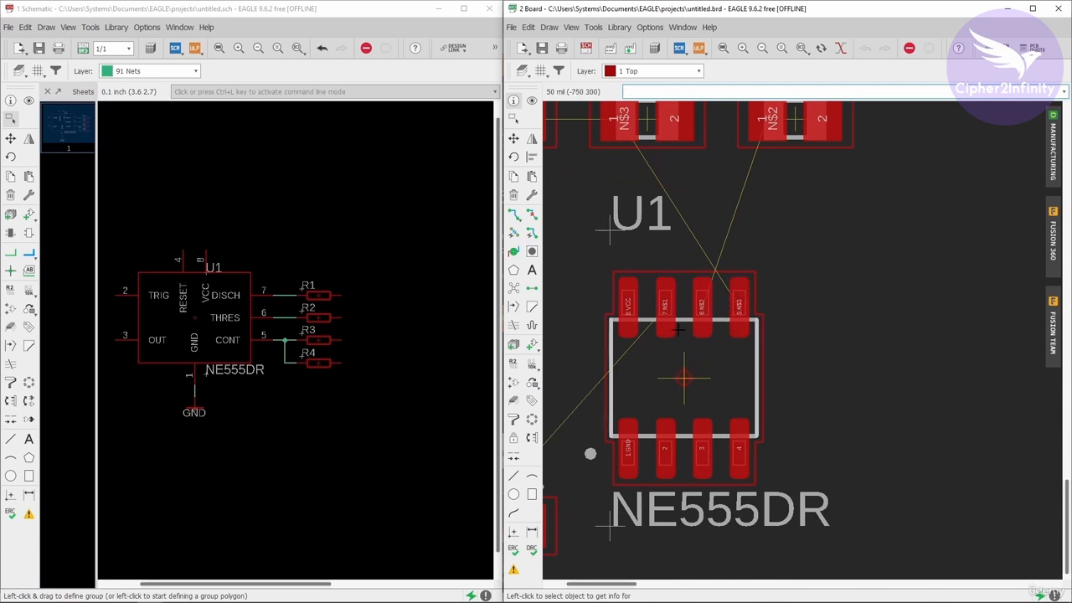
Highlight the net on U1's pin 5 pad with the Show command and trace its connections on the board.
left_click(531, 101)
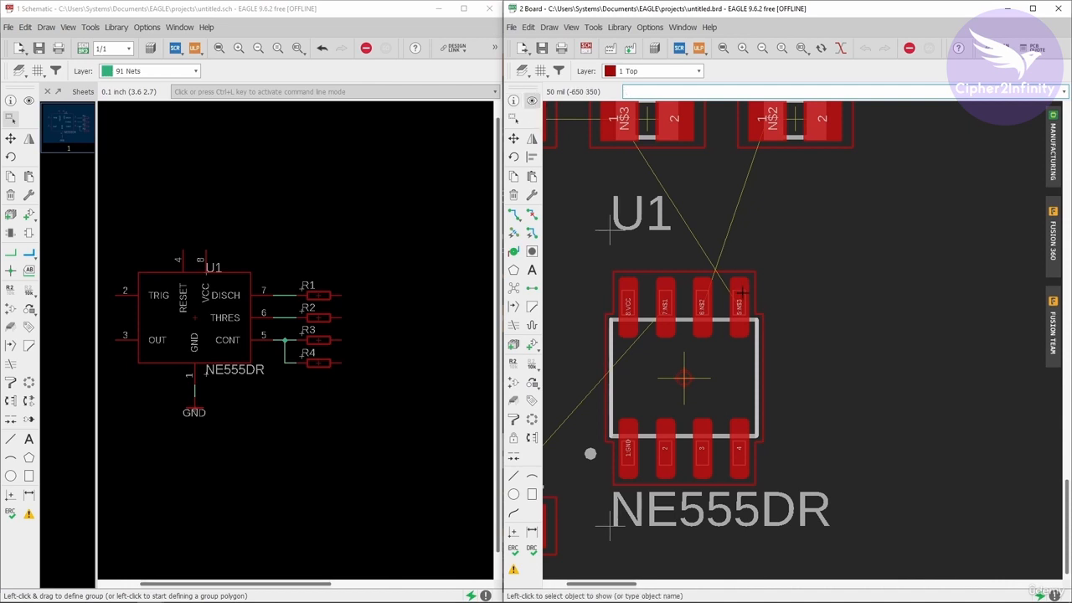
scroll(742, 292, "up", 2)
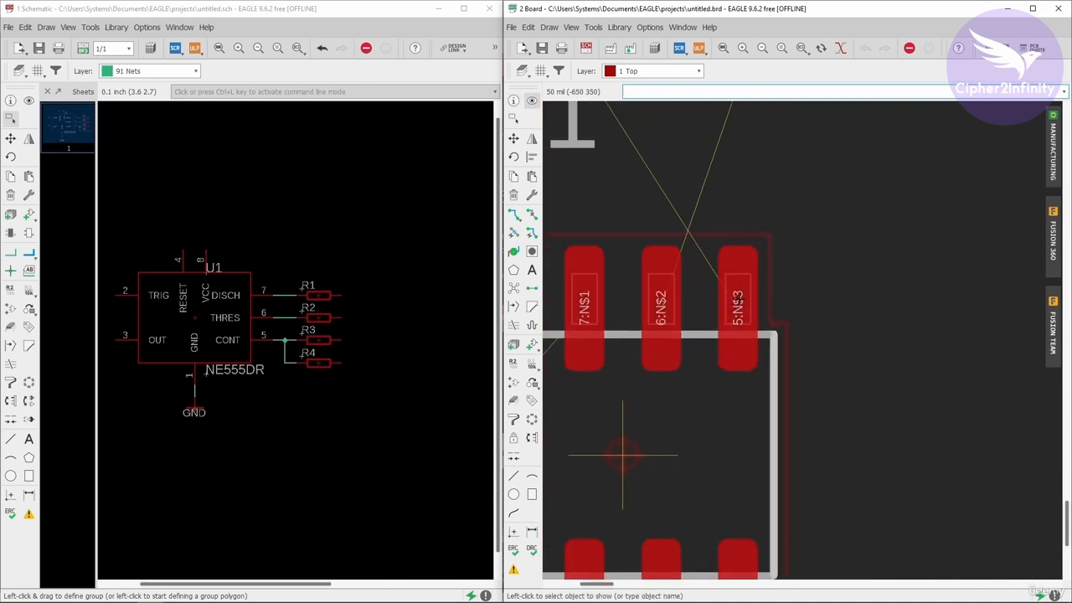
left_click(738, 298)
scroll(737, 300, "down", 4)
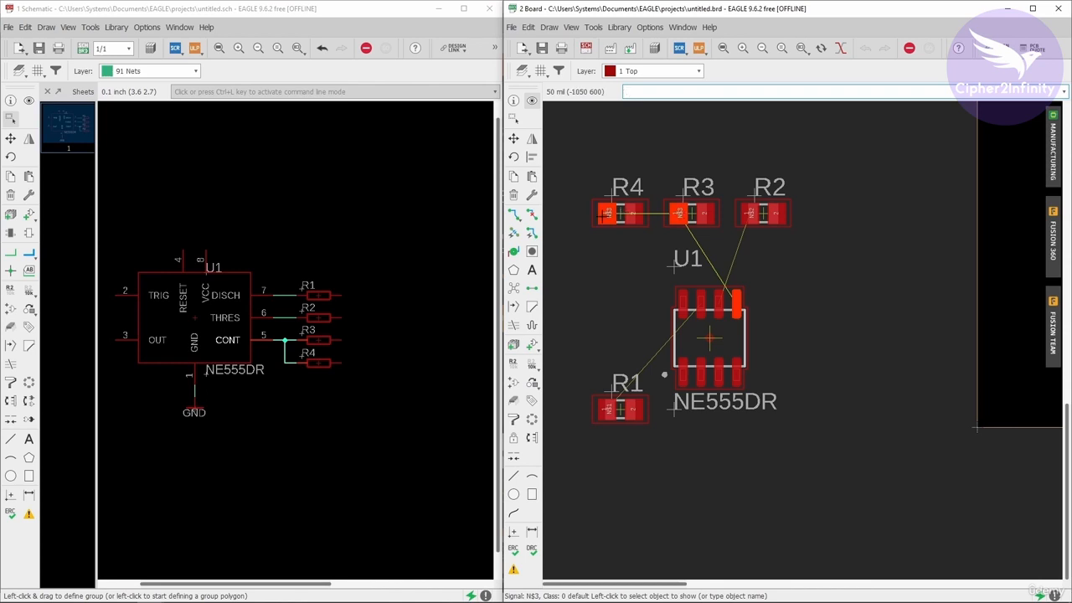
scroll(678, 214, "down", 1)
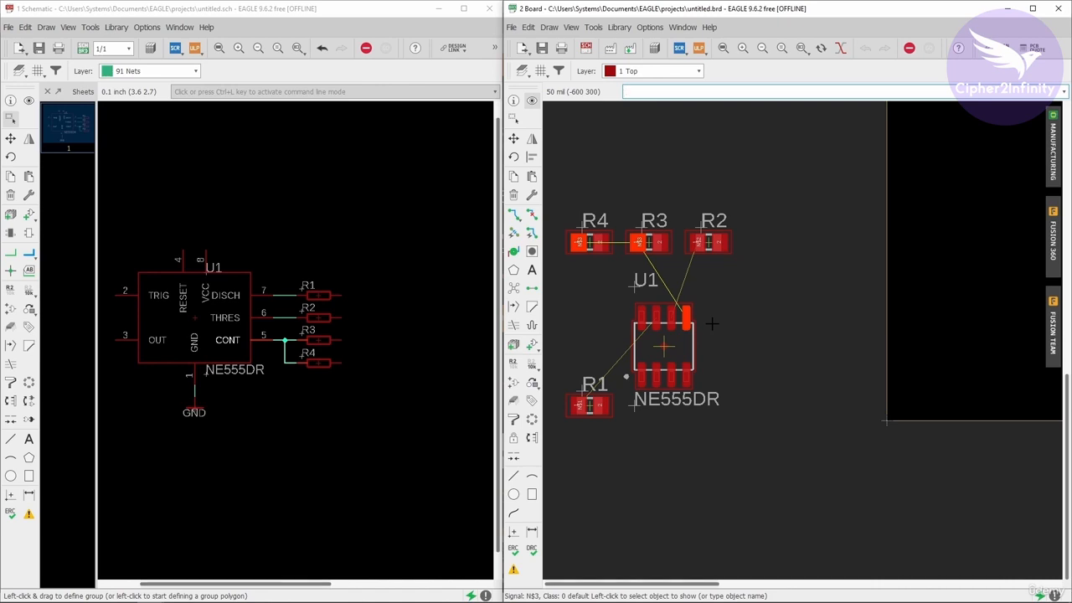
scroll(597, 352, "down", 2)
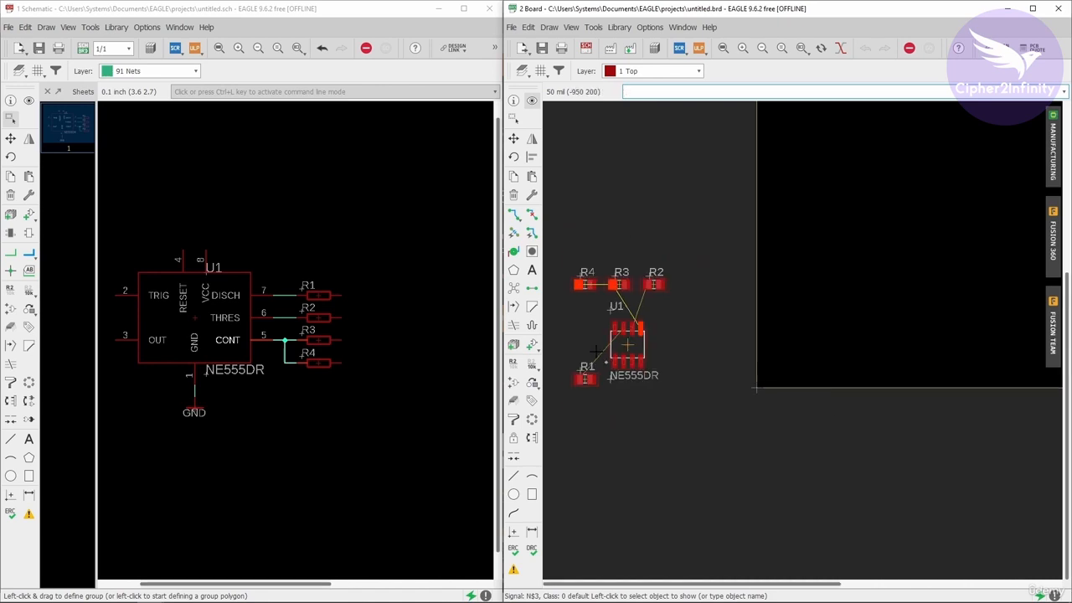
scroll(648, 398, "down", 2)
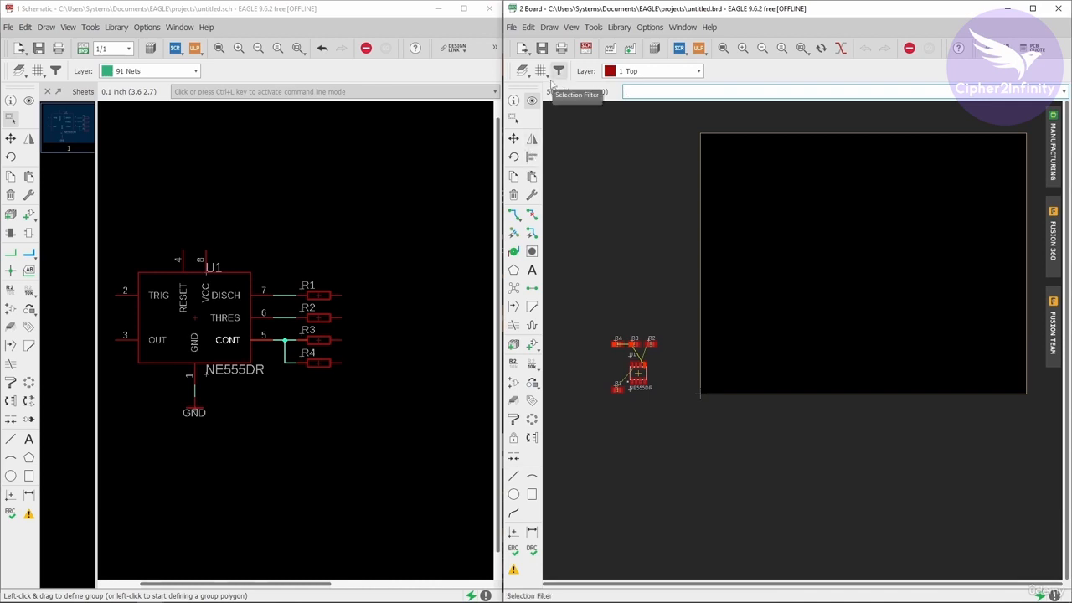
Reset the Show command, highlight U1's pin 5 net once more, and clear the highlight.
left_click(531, 101)
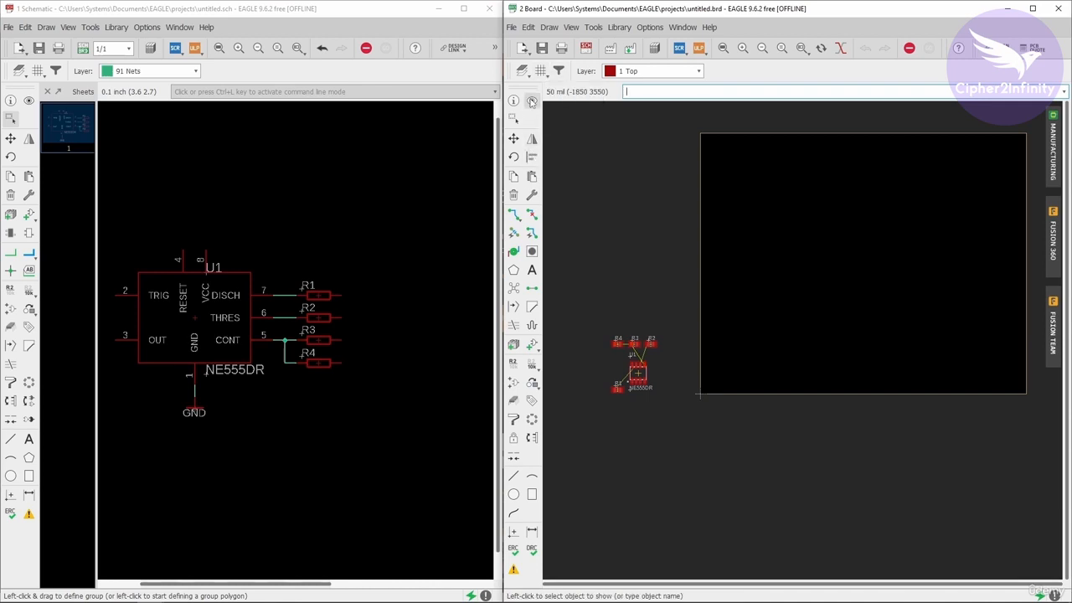
scroll(629, 359, "up", 5)
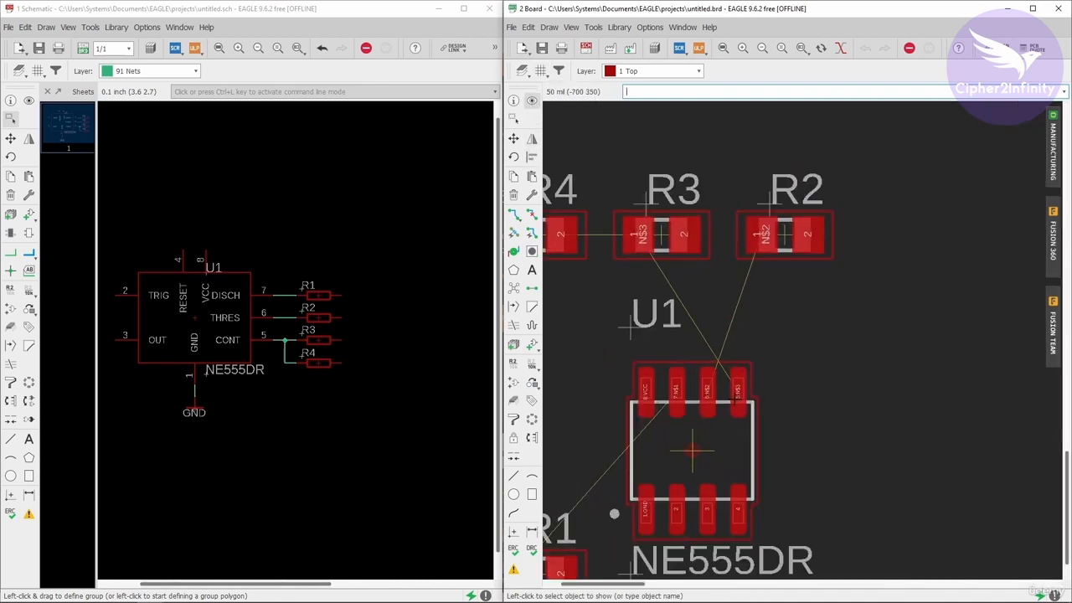
scroll(735, 399, "up", 1)
left_click(735, 394)
scroll(737, 368, "down", 2)
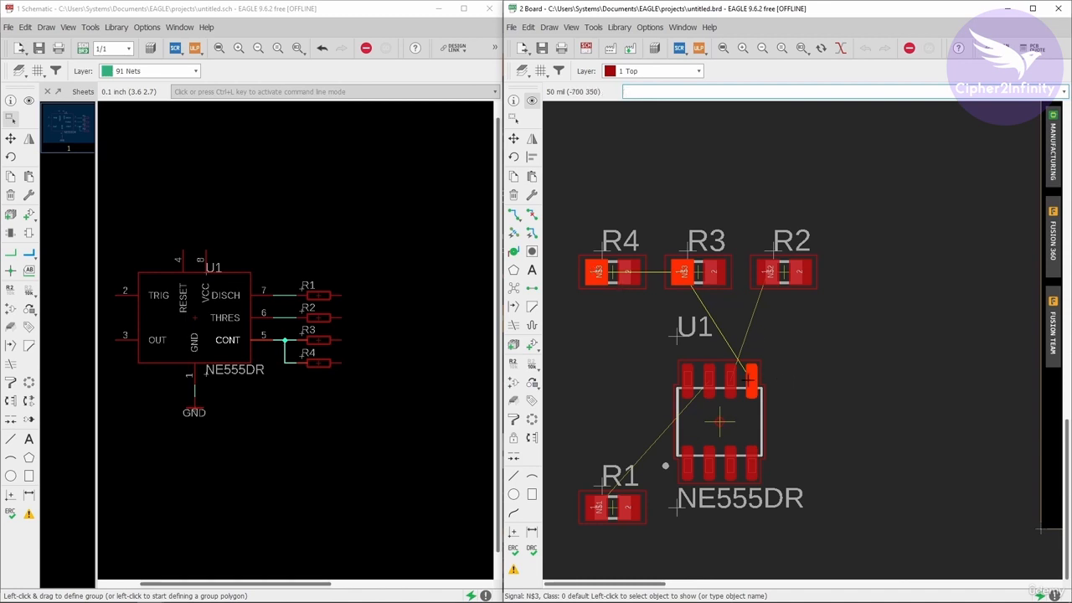
left_click(624, 128)
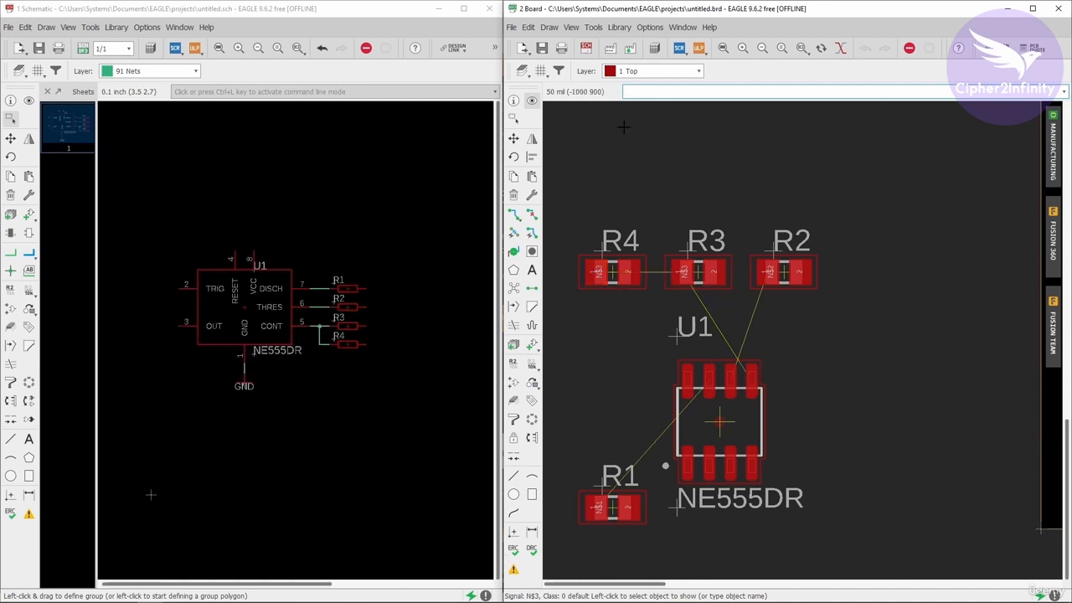
left_click(531, 102)
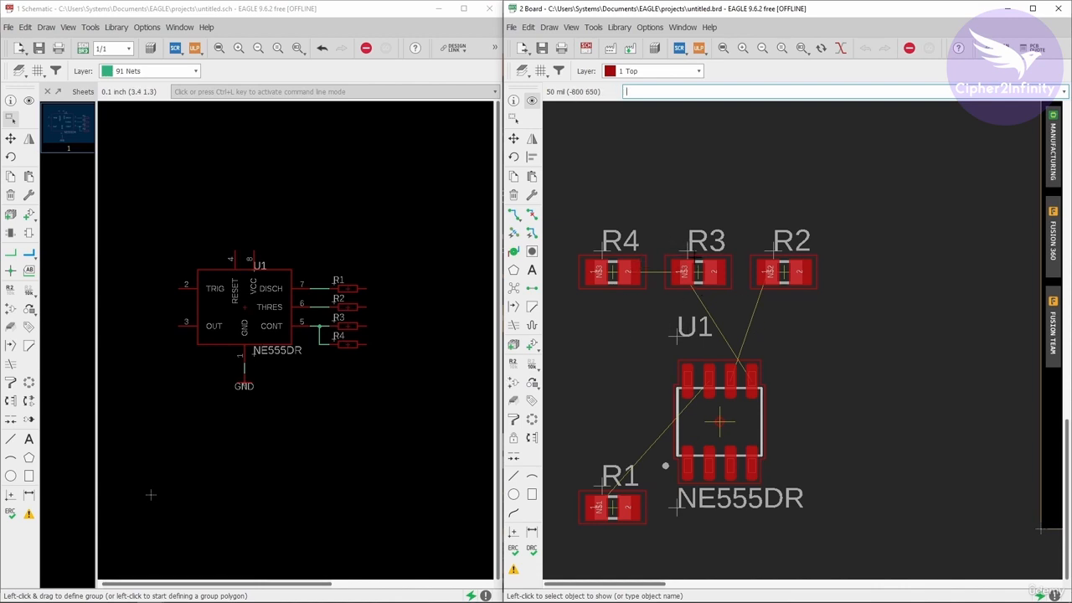
left_click(531, 101)
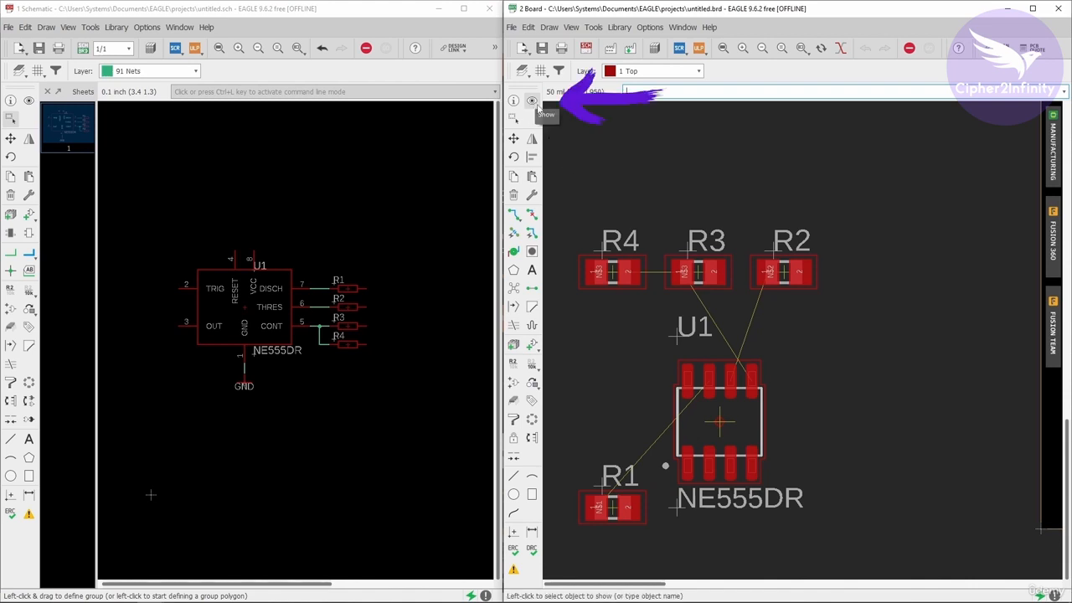
Highlight R1 from the schematic with the Show command, locate it on the board, and clear the highlight.
left_click(28, 101)
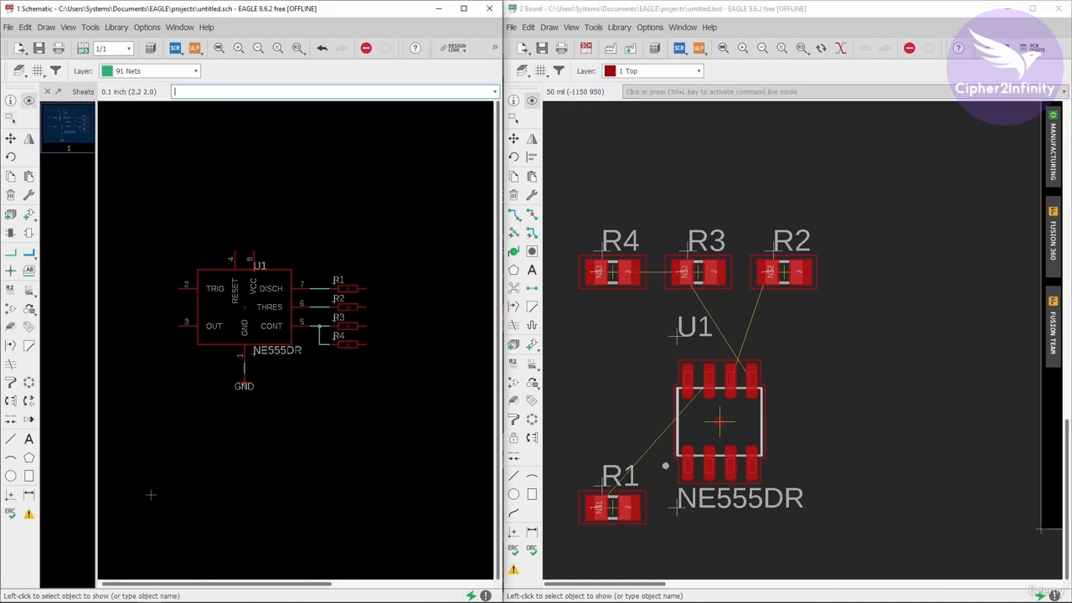
scroll(343, 307, "up", 3)
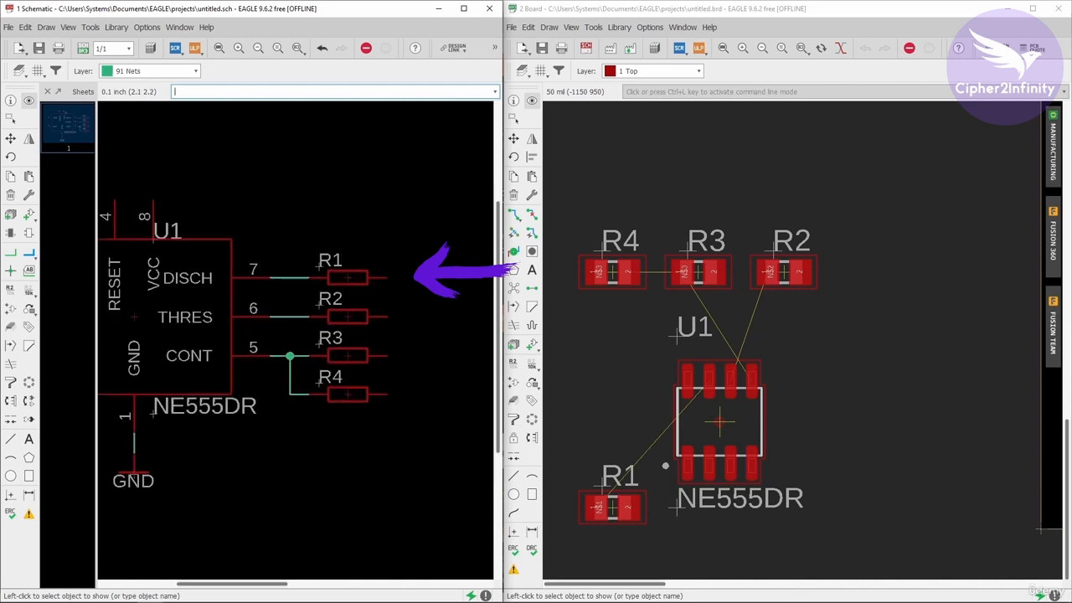
scroll(350, 268, "up", 2)
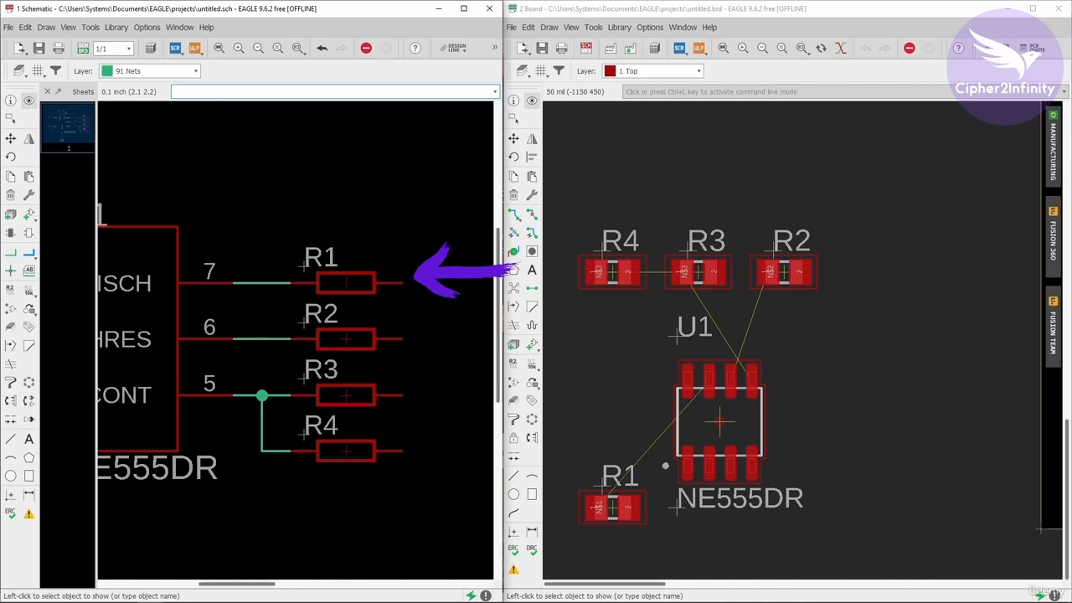
left_click(346, 283)
scroll(687, 203, "down", 3)
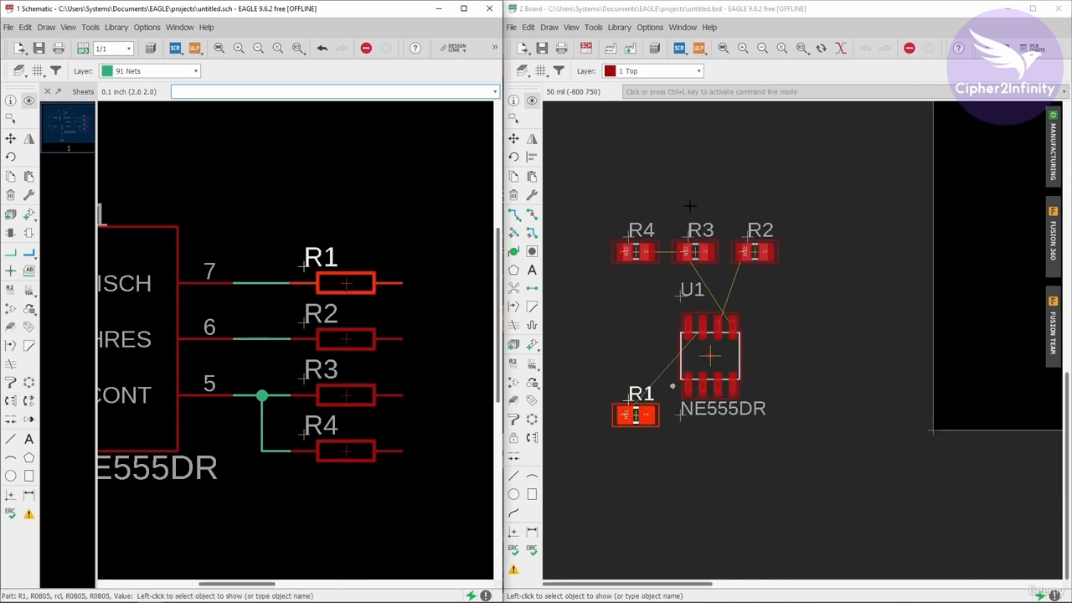
scroll(620, 379, "down", 4)
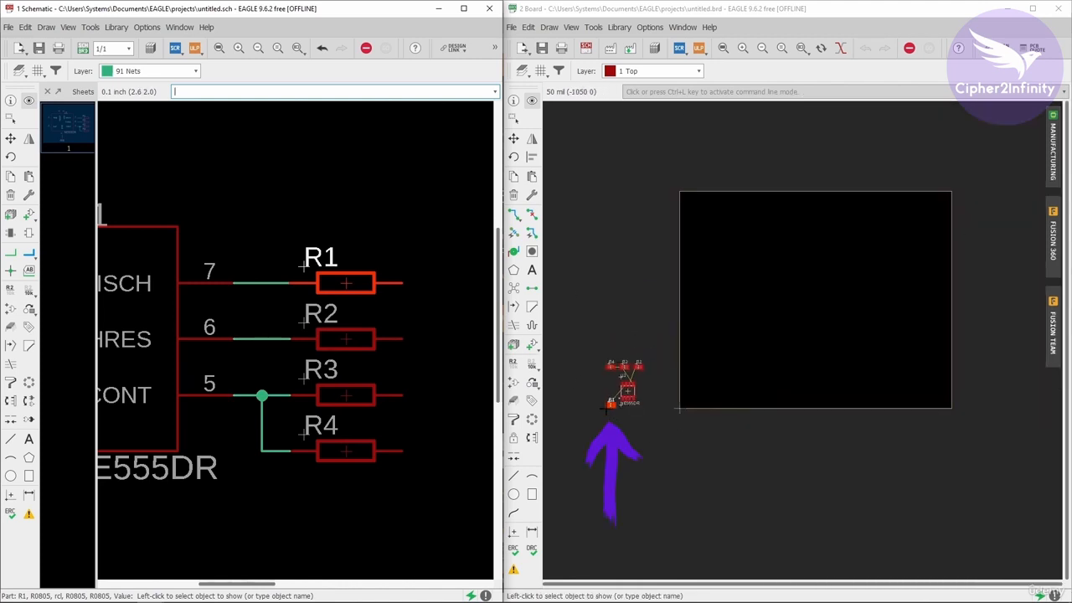
scroll(606, 408, "up", 2)
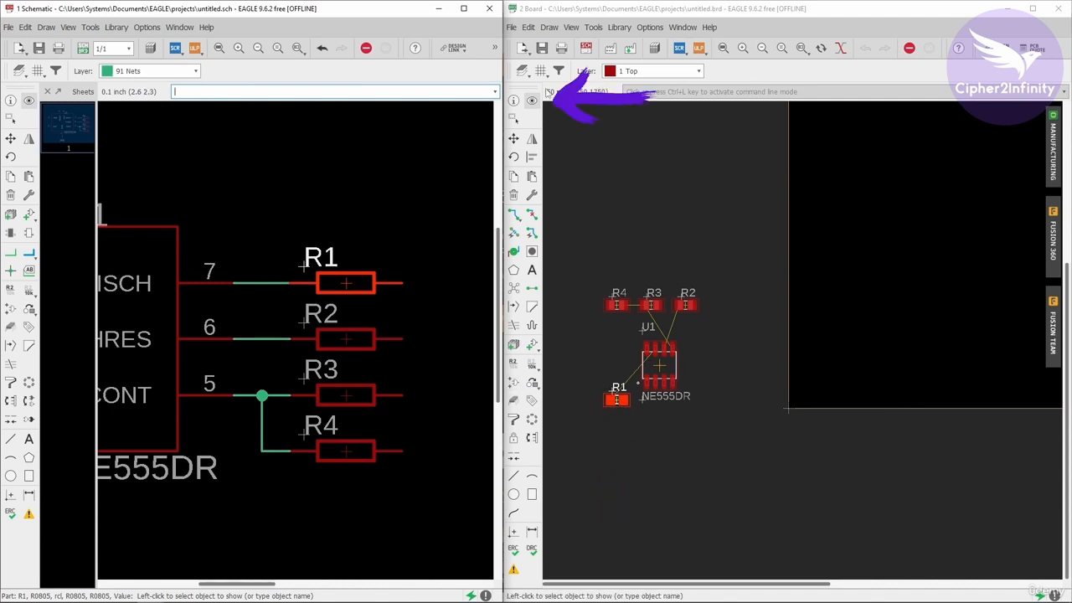
scroll(354, 296, "down", 3)
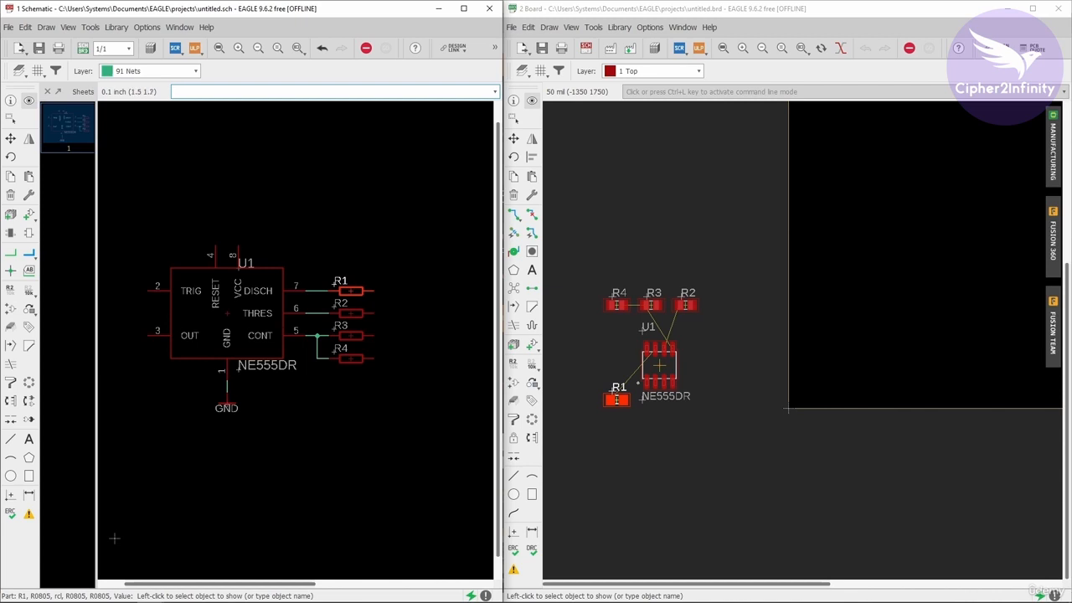
scroll(172, 402, "down", 2)
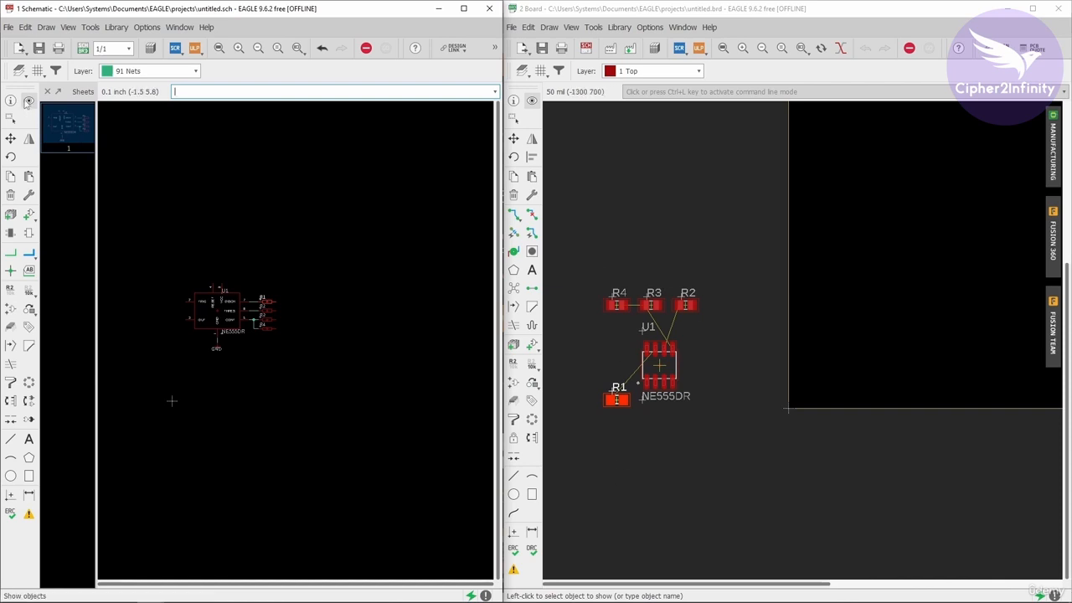
left_click(536, 107)
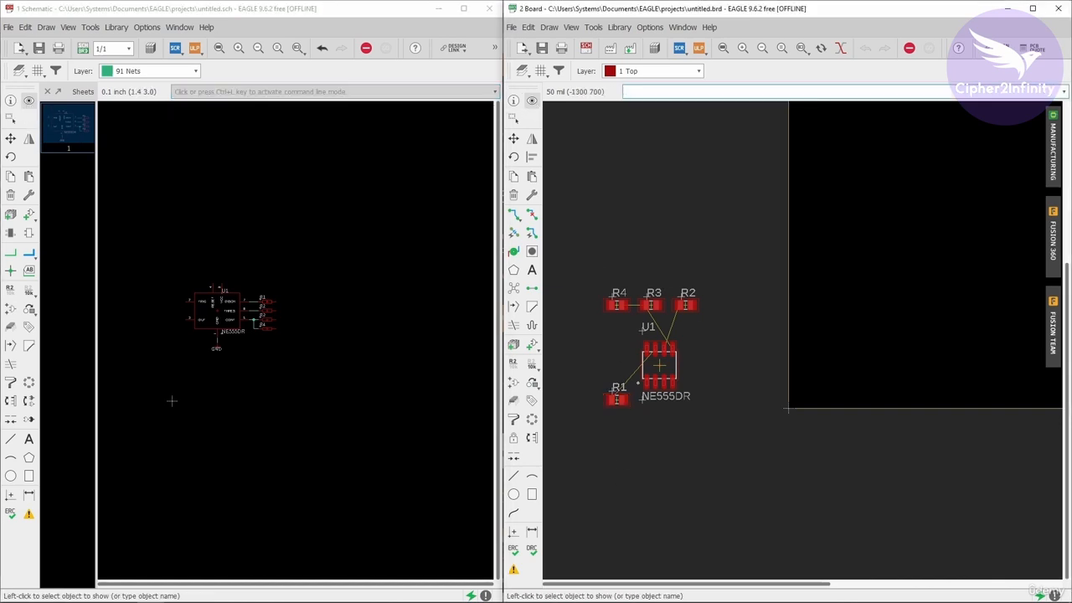
Highlight the U1 chip from the schematic with the Show command, locate it on the board, and clear the highlight.
scroll(219, 313, "up", 8)
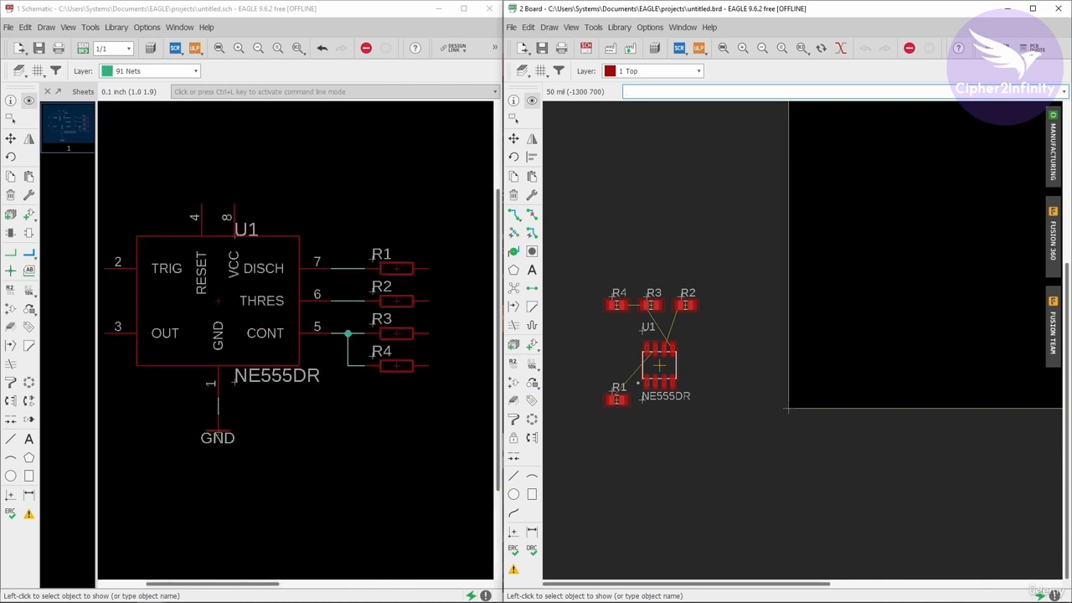
left_click(219, 302)
left_click(219, 299)
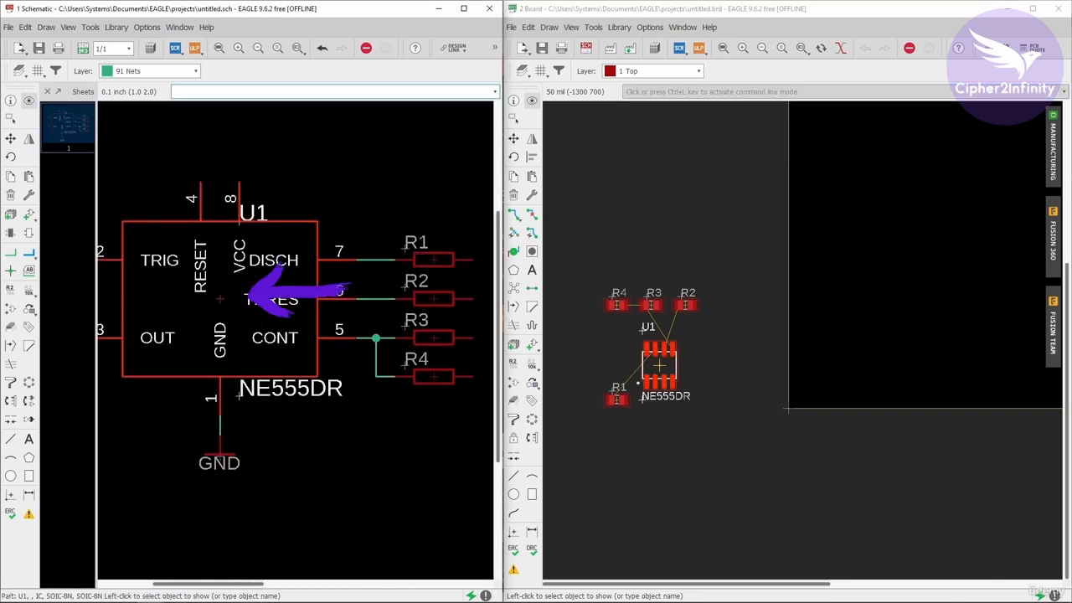
scroll(179, 316, "up", 4)
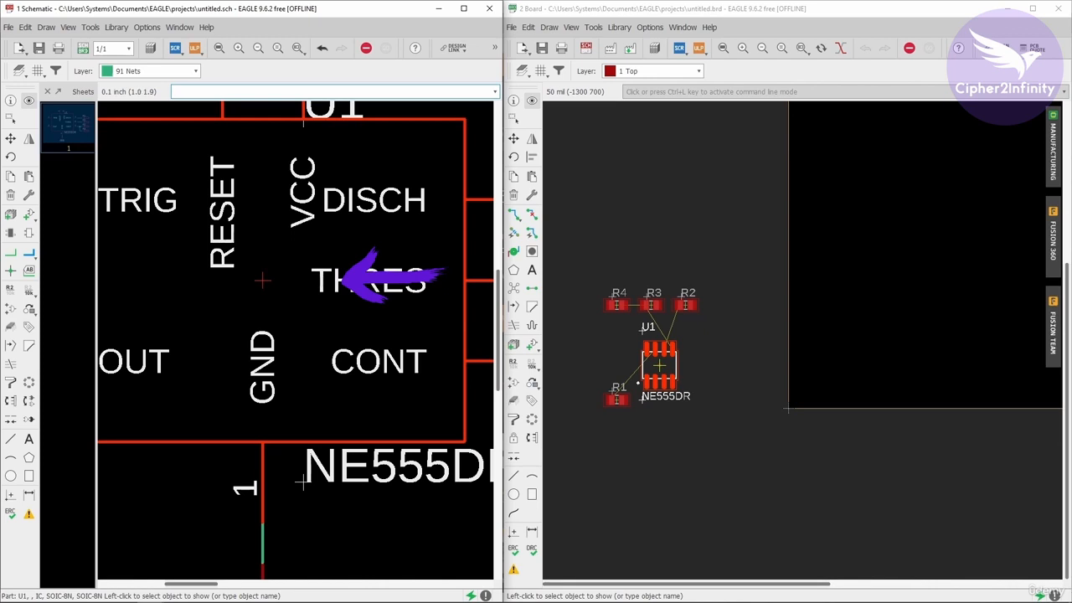
scroll(269, 284, "down", 5)
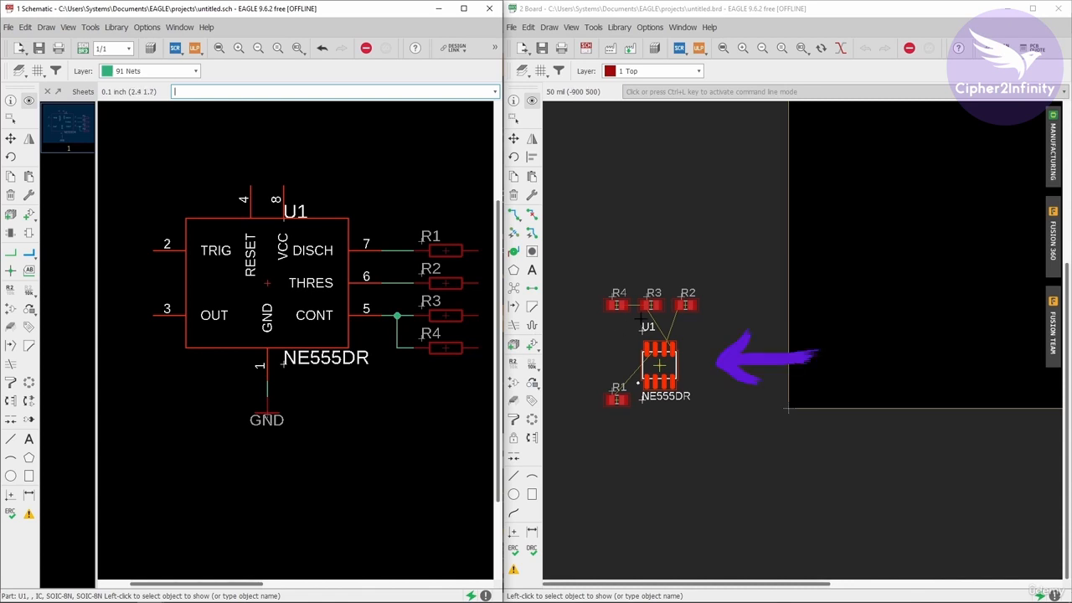
scroll(685, 368, "up", 2)
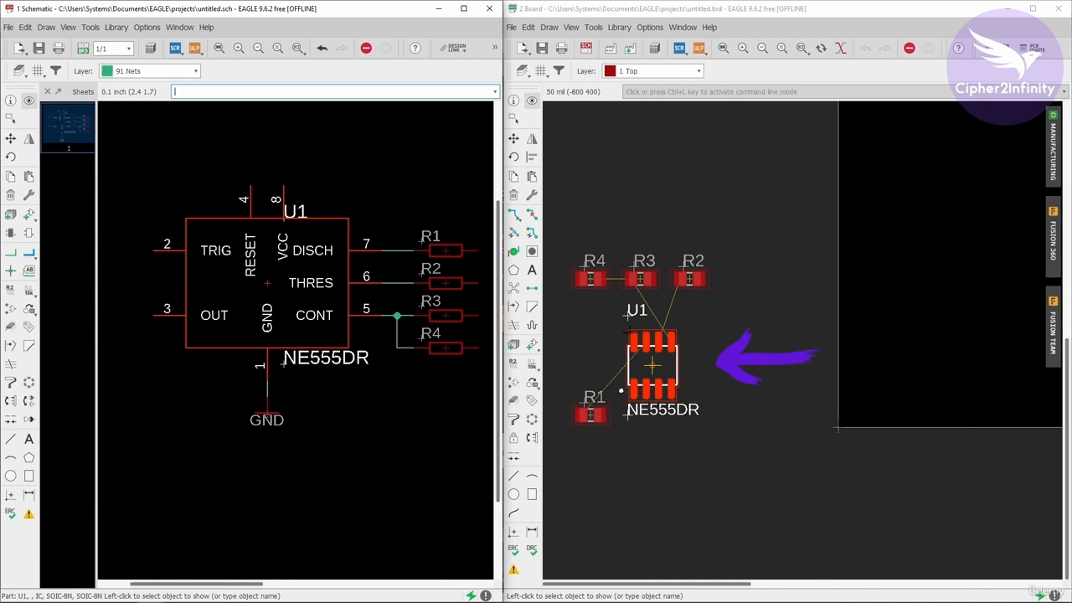
scroll(588, 383, "down", 4)
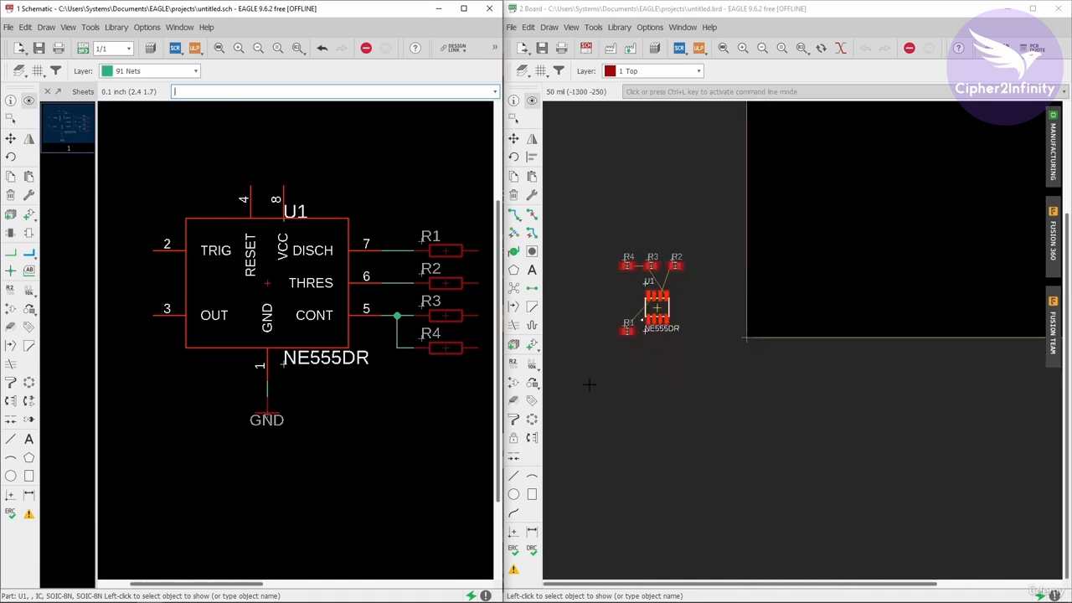
scroll(636, 365, "up", 1)
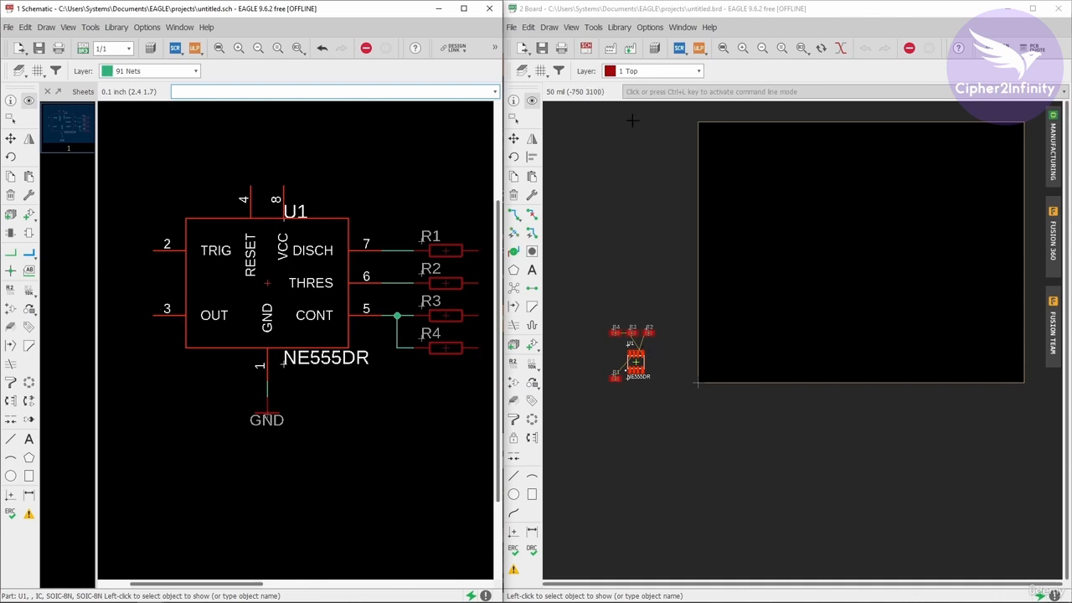
left_click(531, 100)
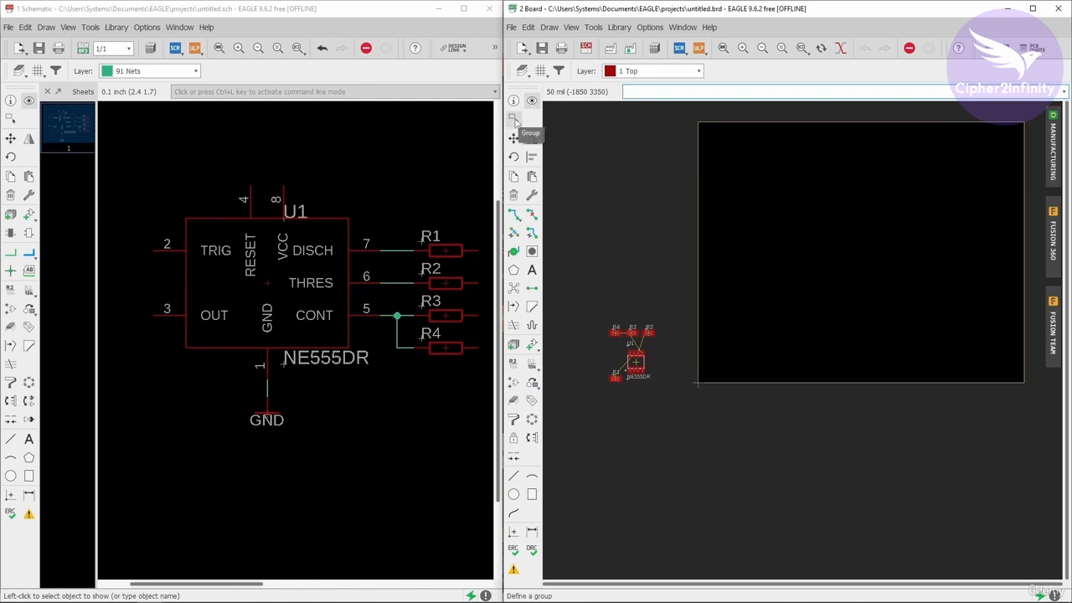
Group the resistors R4, R3 and R2 on the board with a rectangular selection.
left_click(514, 119)
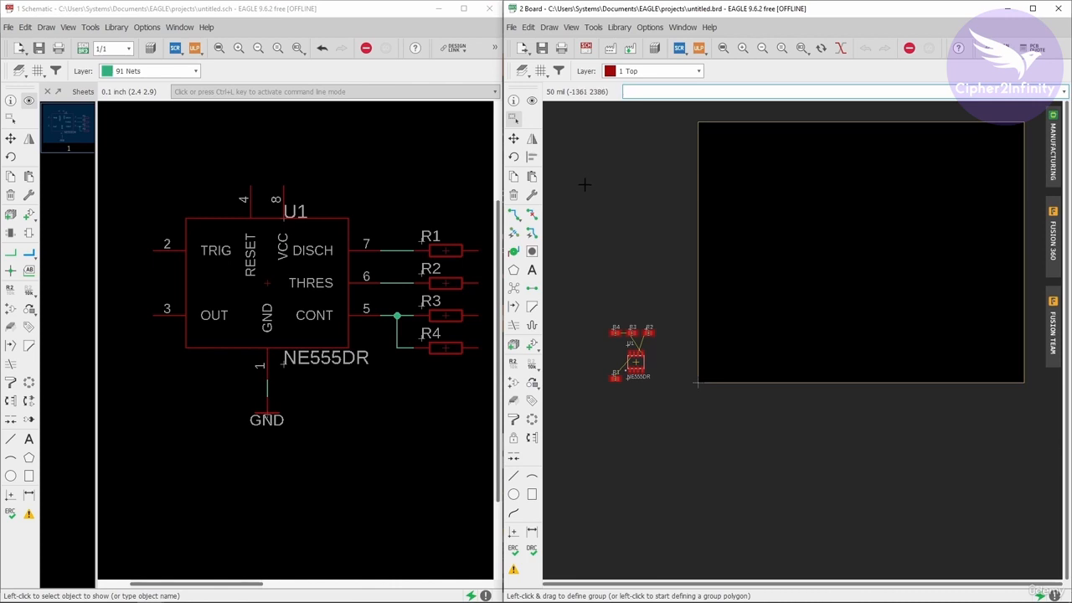
scroll(583, 256, "up", 2)
scroll(602, 301, "up", 4)
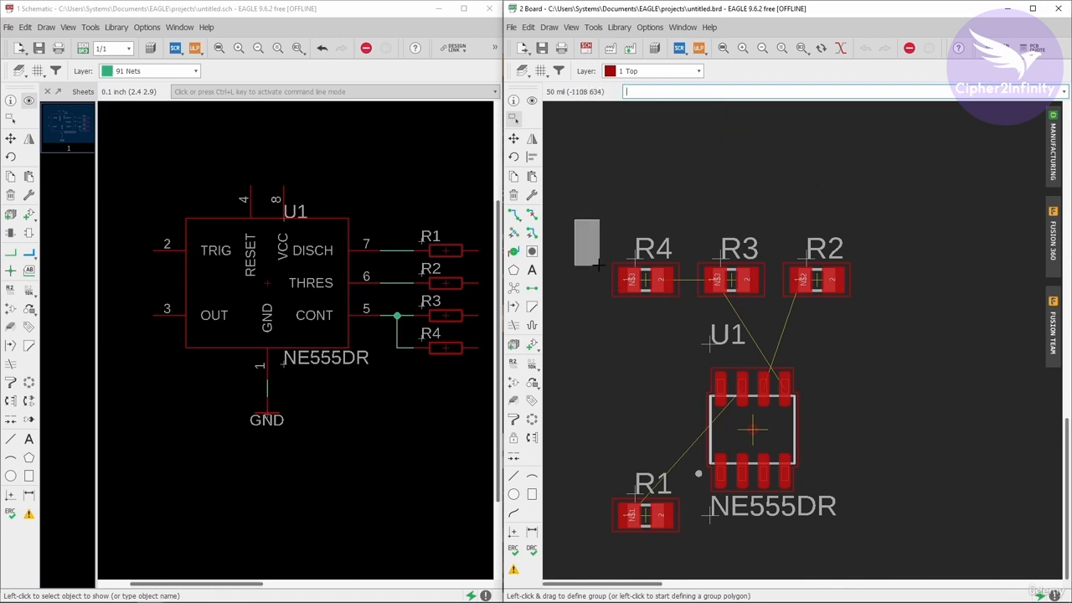
left_click_drag(599, 266, 884, 316)
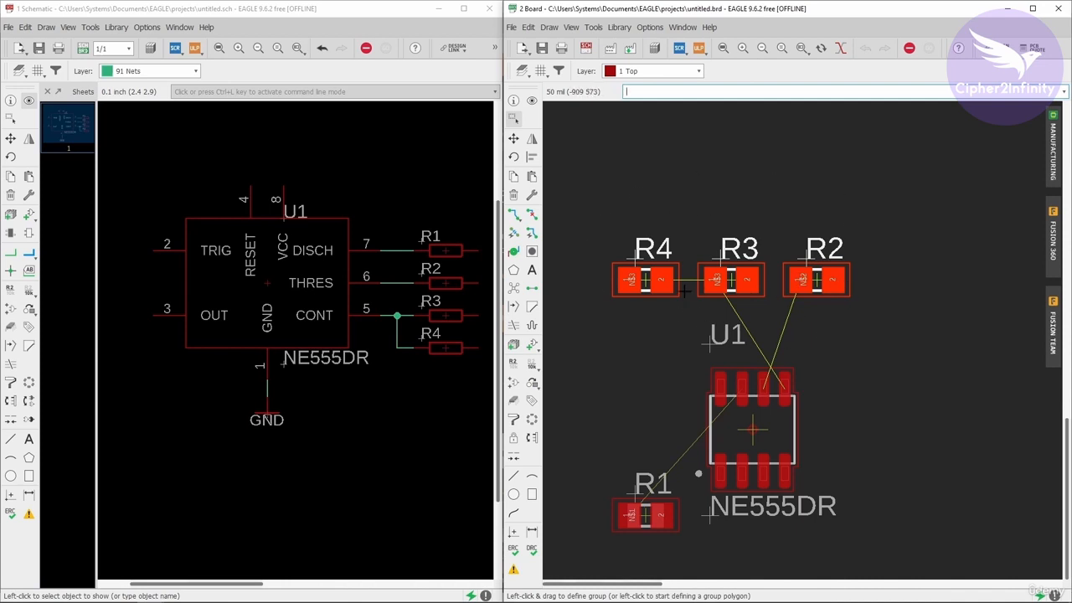
Group all the board components, R1 to R4 and U1, and clear the group selection.
left_click(514, 122)
scroll(681, 186, "down", 1)
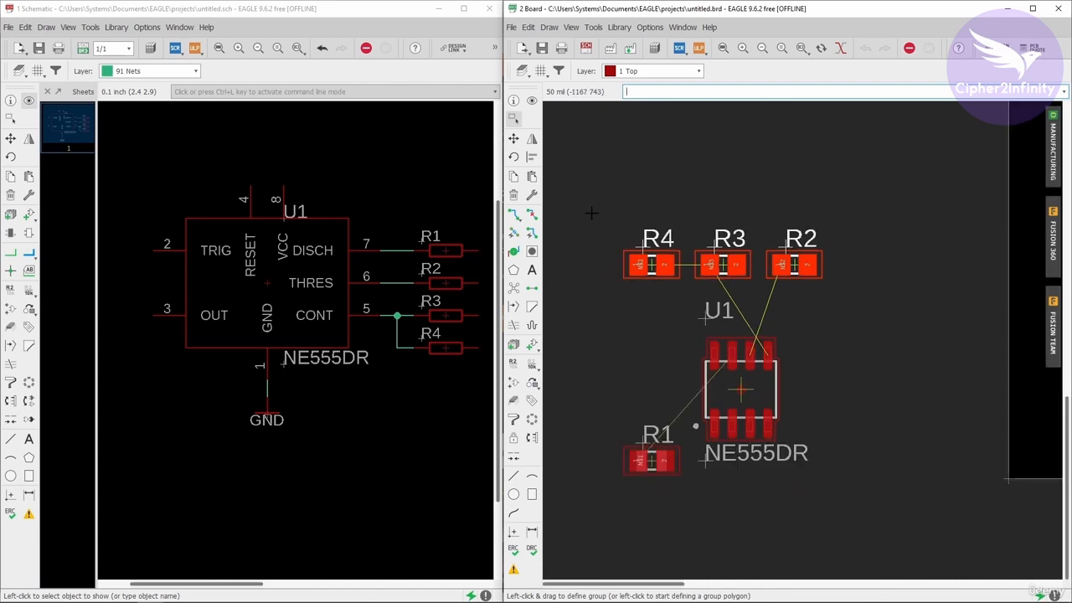
left_click_drag(592, 212, 874, 492)
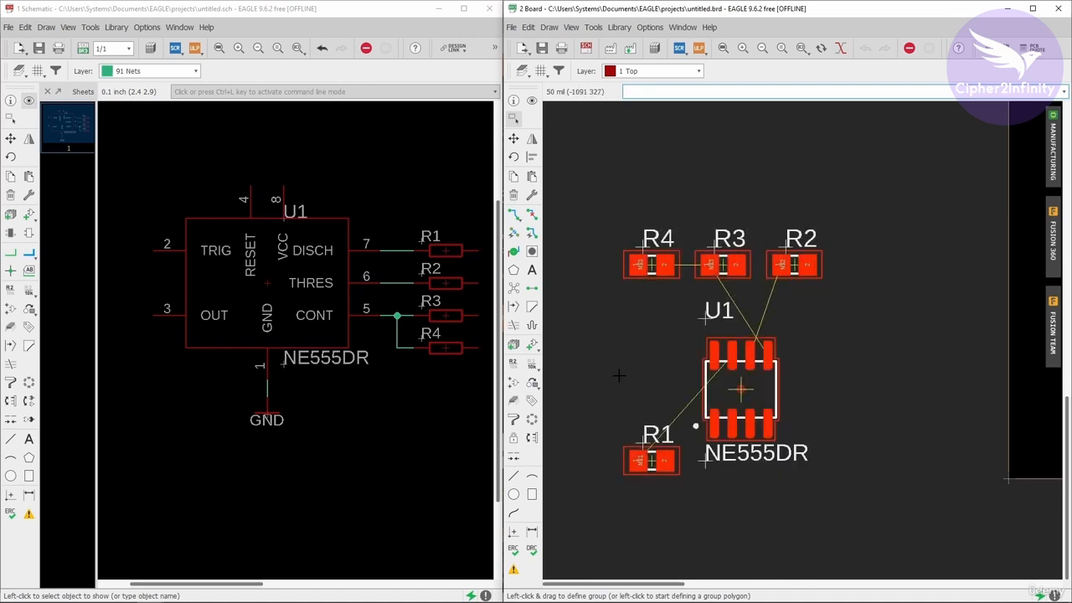
left_click(653, 320)
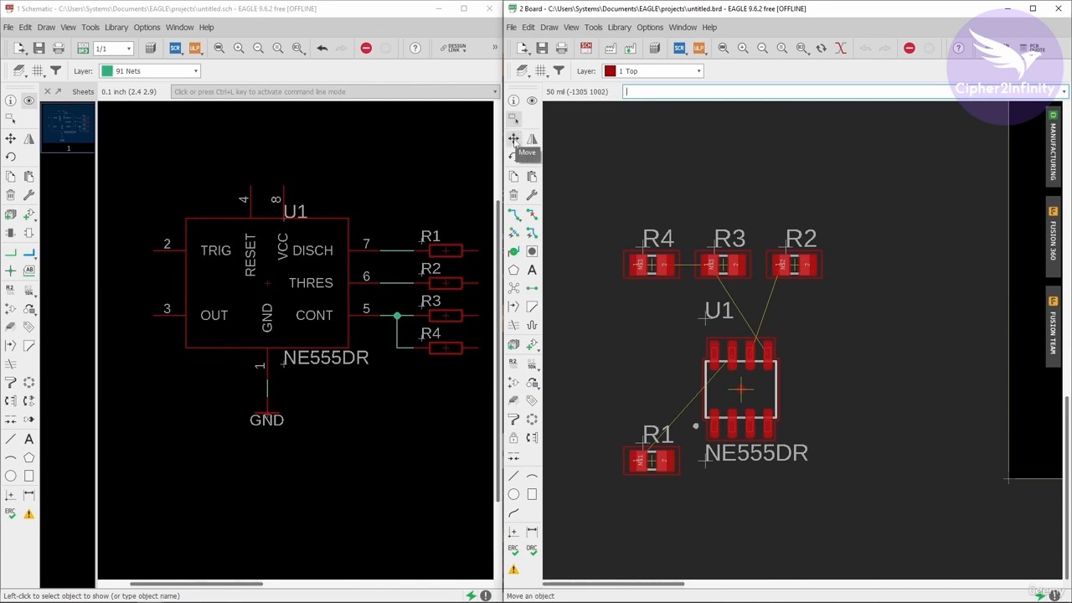
Move the U1 chip inside the board outline, placing it at about (850, 1550) mil.
left_click(514, 139)
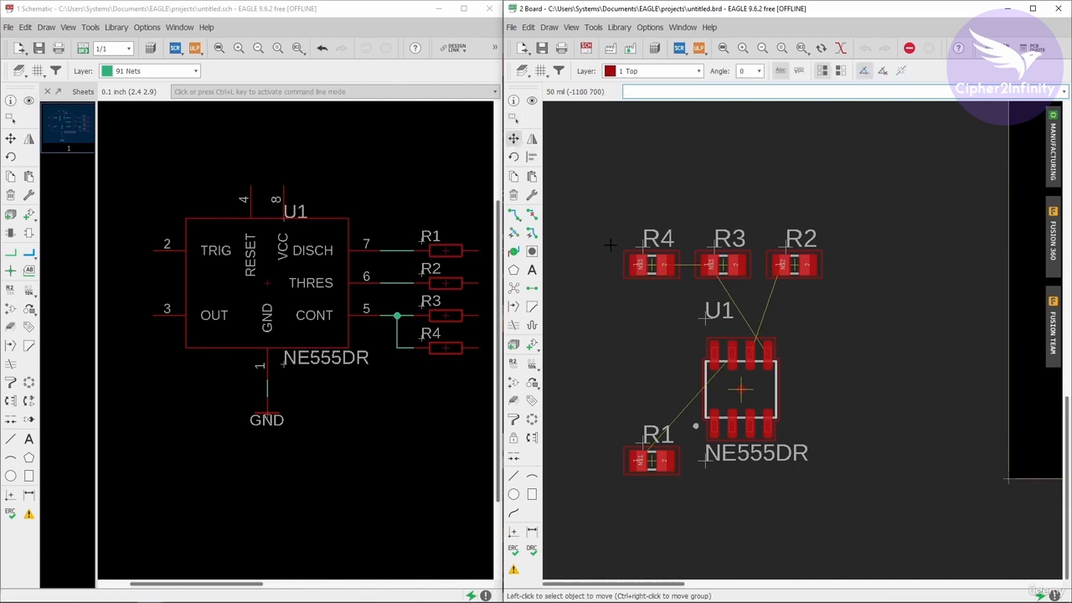
scroll(609, 250, "down", 3)
scroll(624, 329, "down", 3)
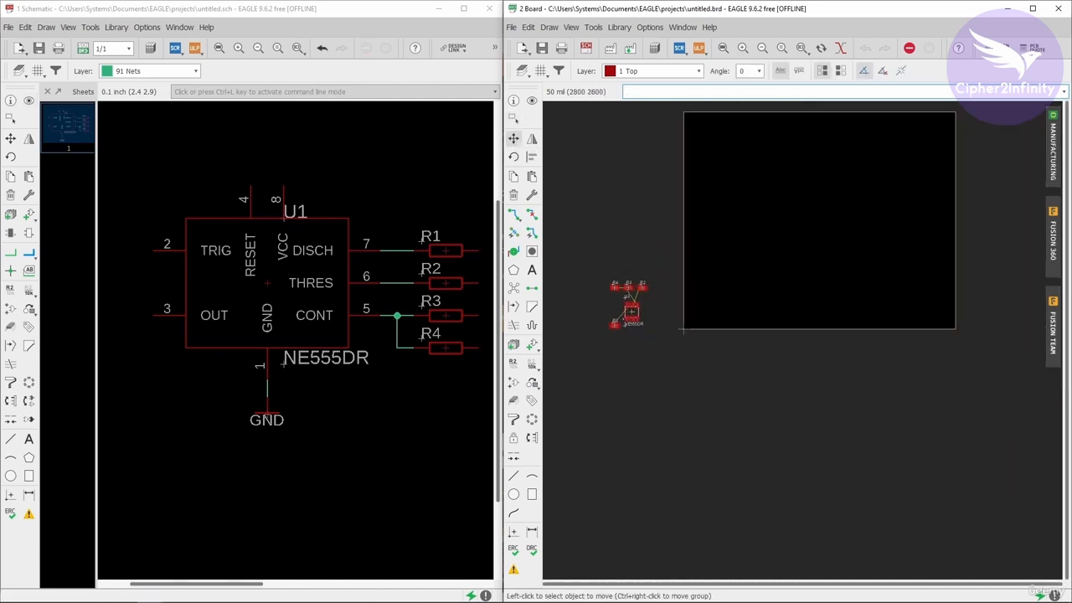
scroll(623, 323, "up", 4)
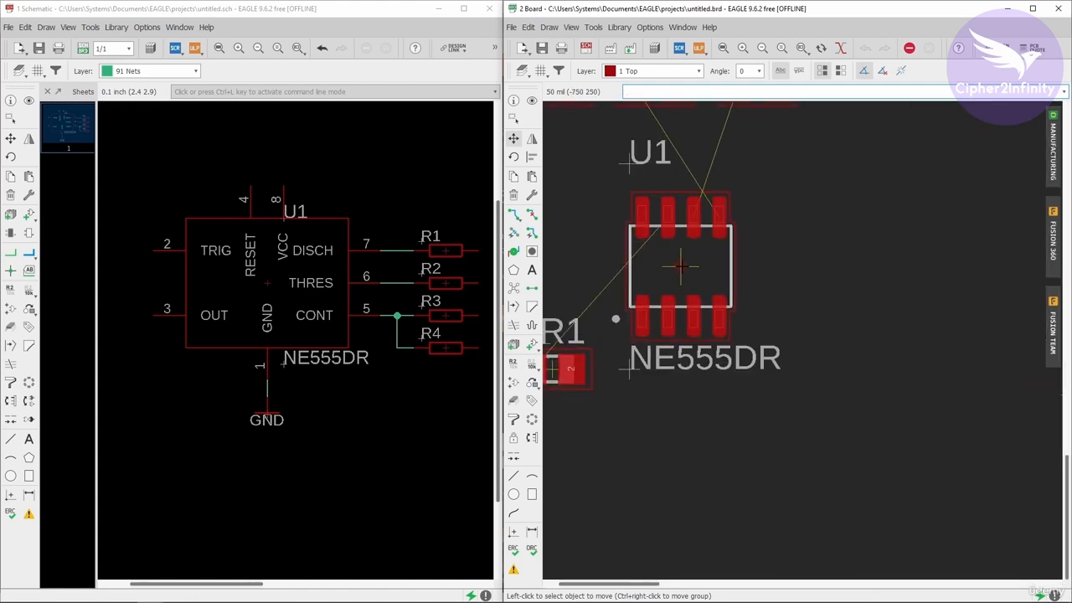
left_click(661, 271)
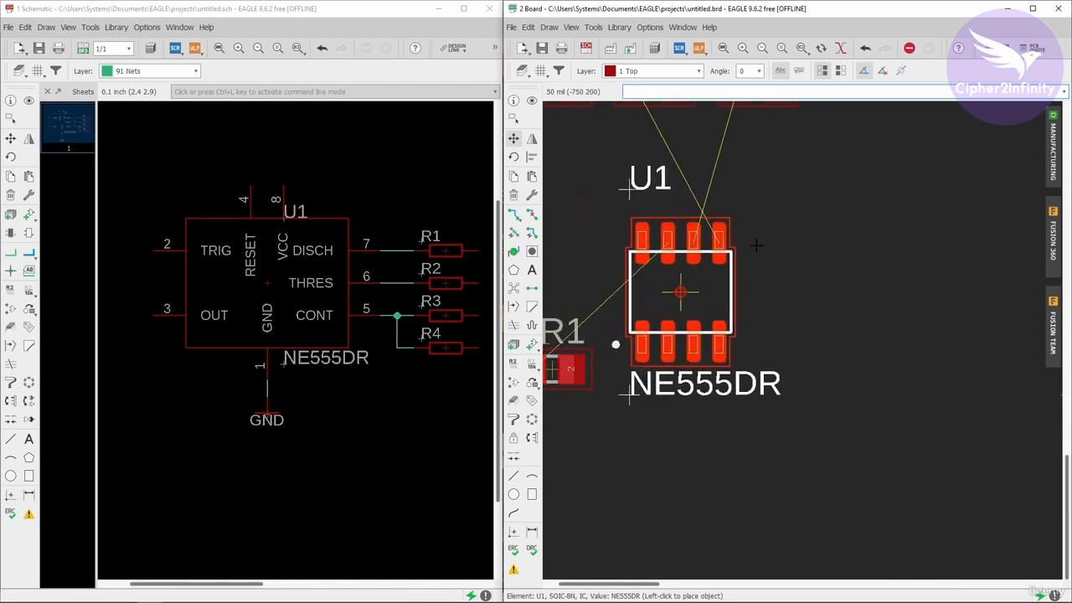
scroll(686, 195, "down", 5)
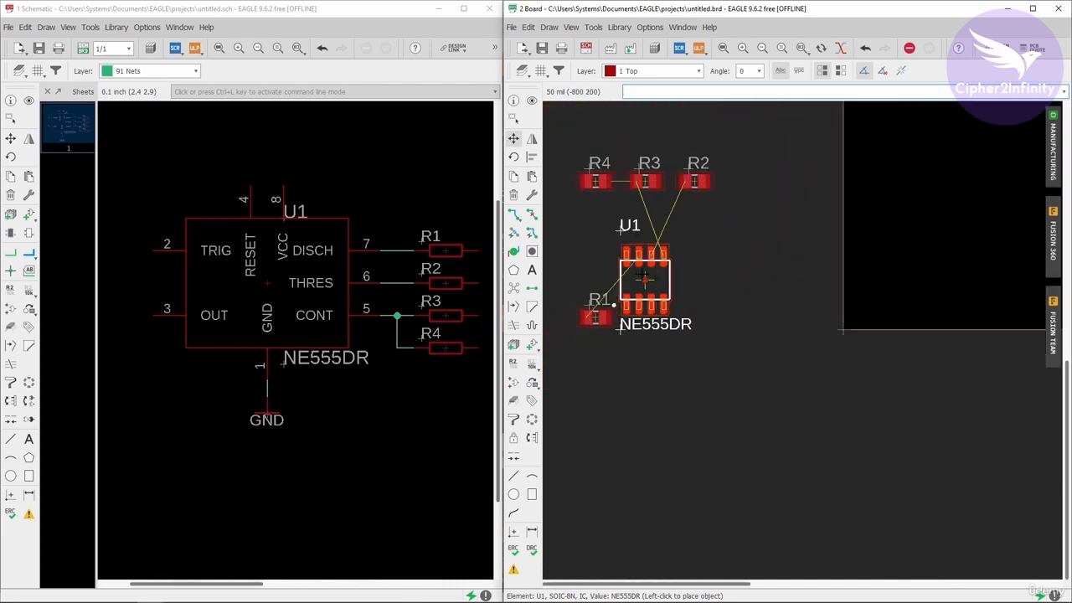
scroll(649, 325, "down", 1)
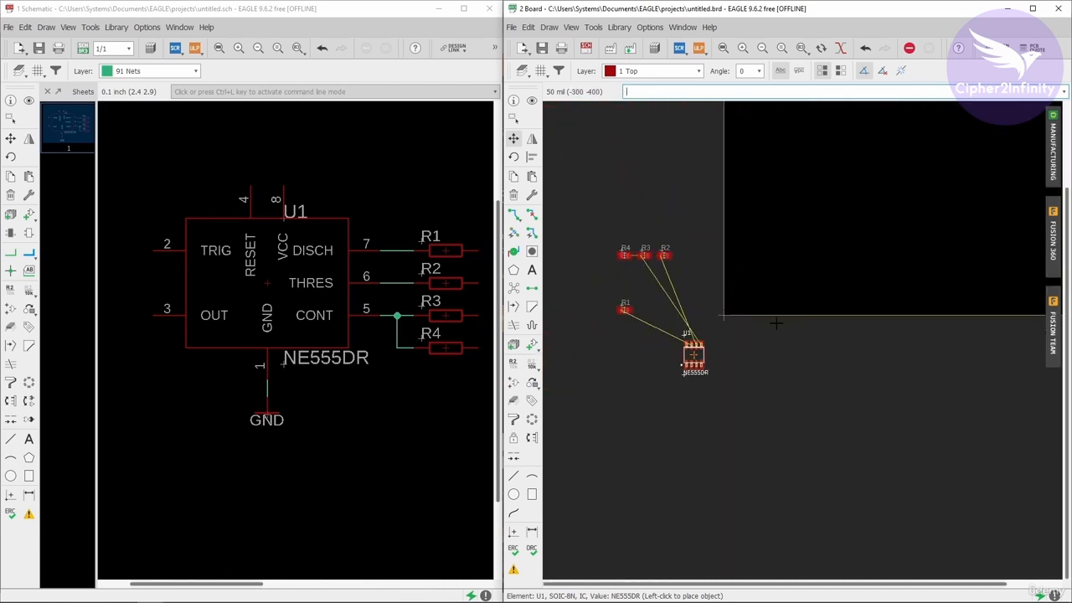
scroll(718, 245, "down", 2)
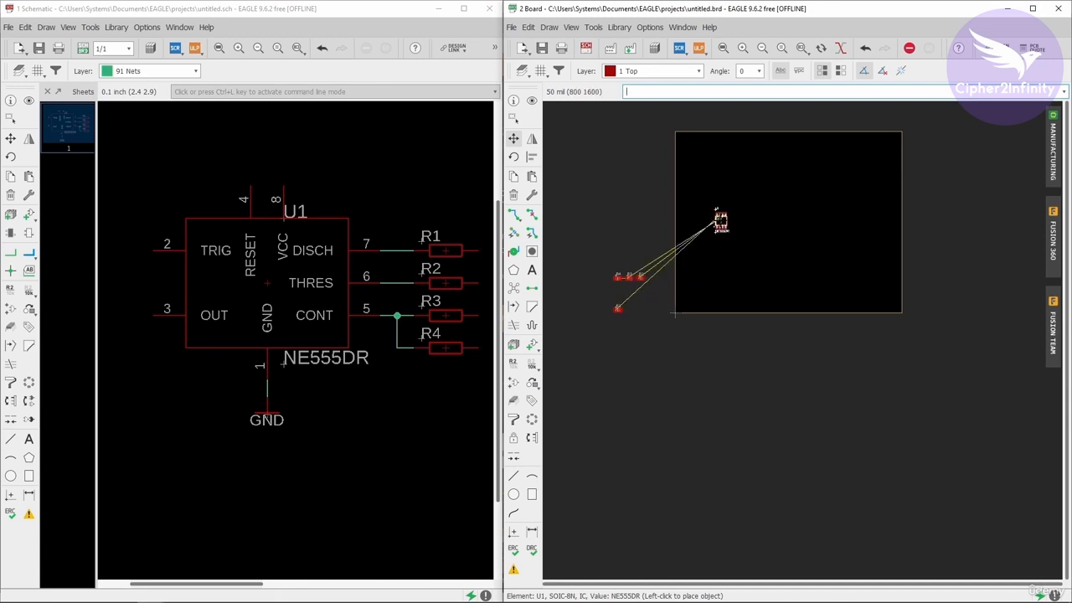
scroll(688, 215, "up", 1)
scroll(688, 228, "up", 2)
scroll(670, 276, "down", 2)
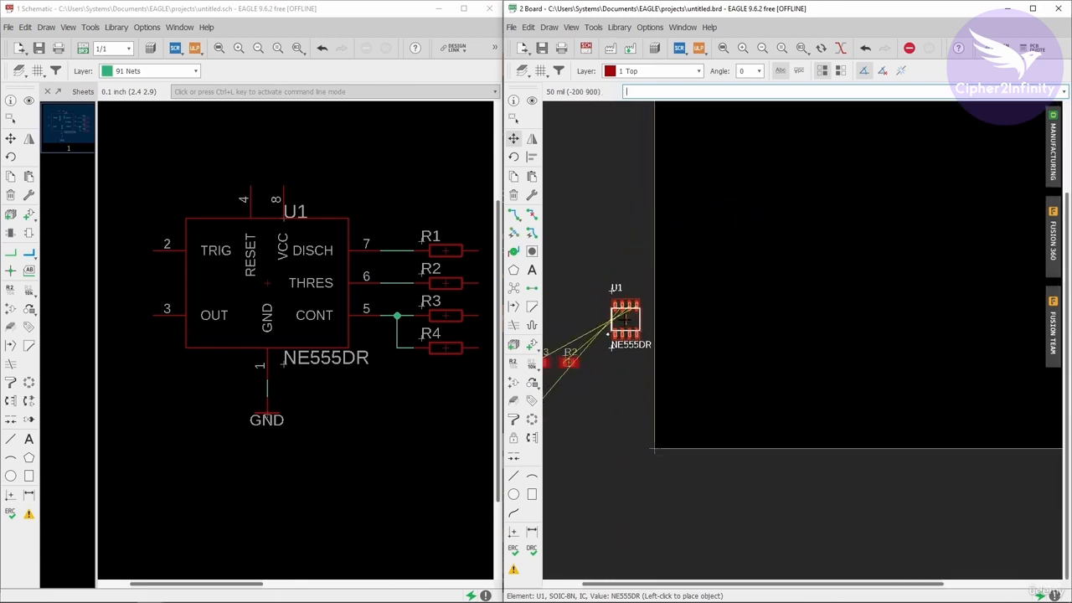
scroll(706, 292, "up", 3)
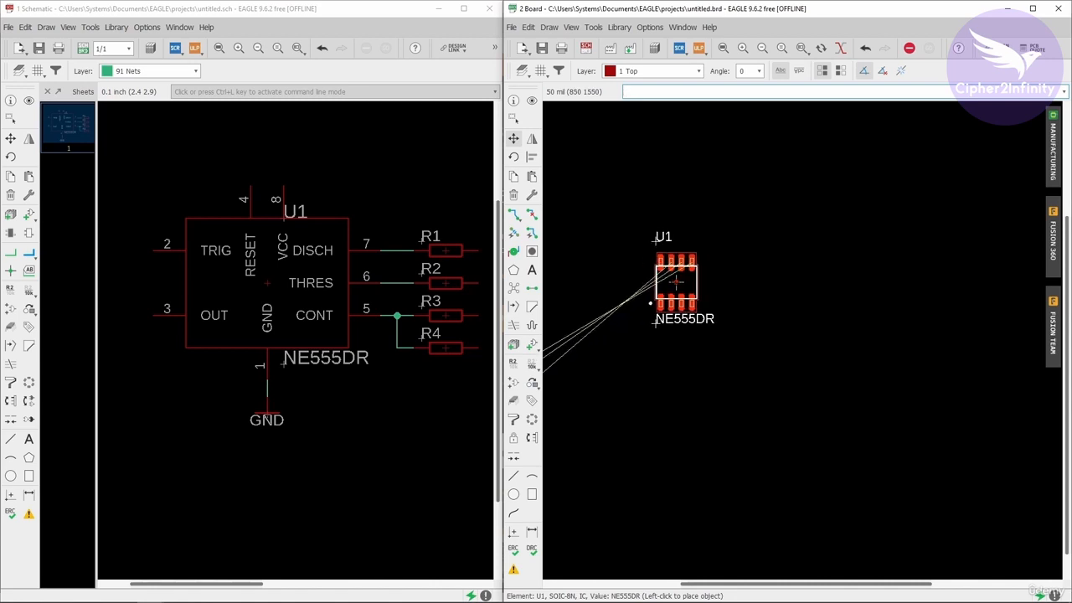
left_click(676, 282)
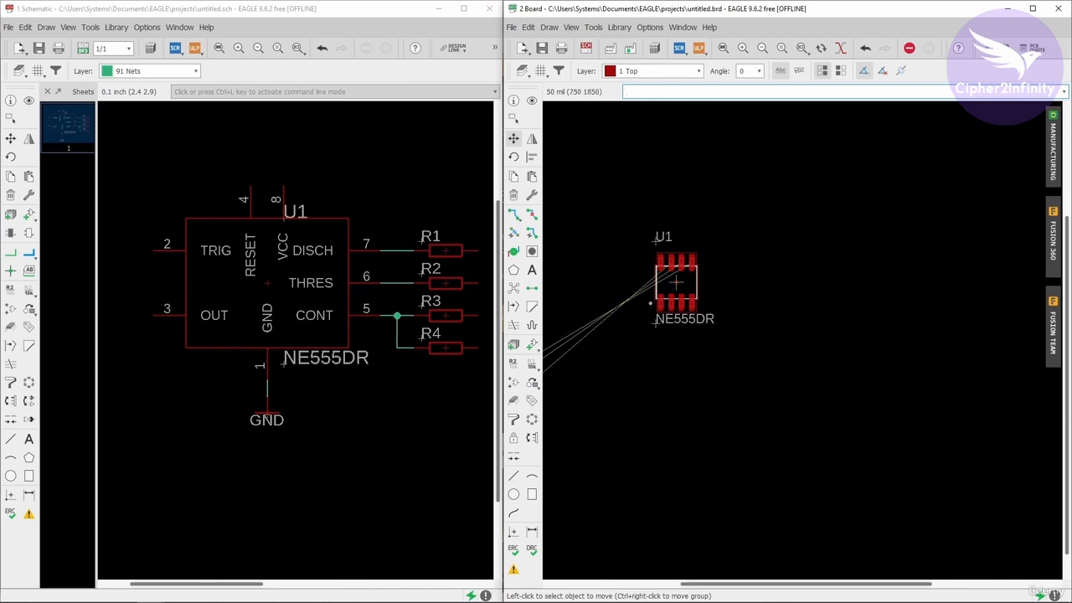
scroll(811, 254, "down", 3)
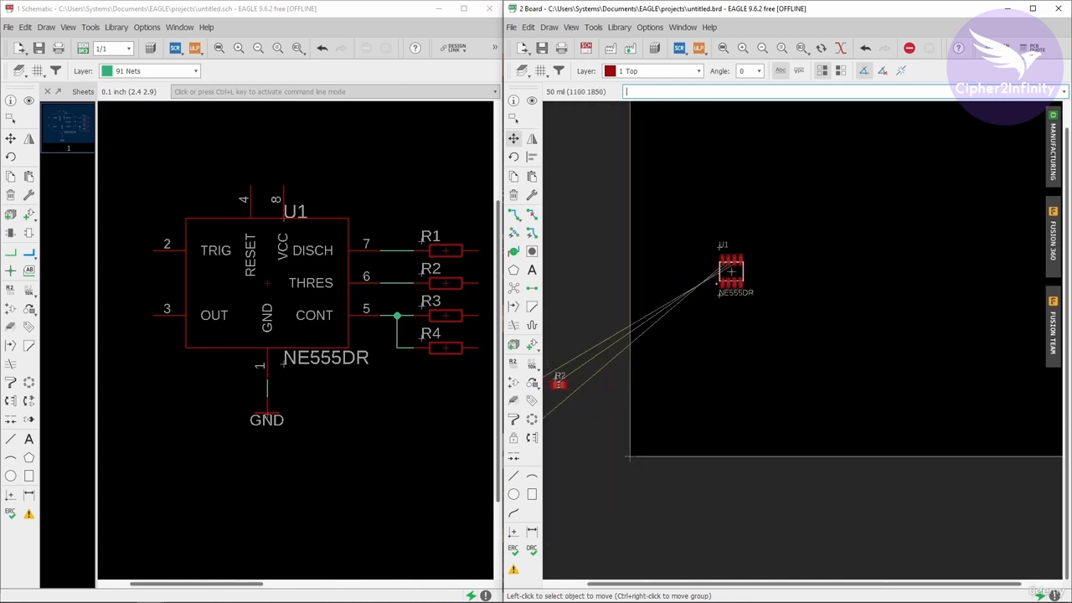
scroll(730, 270, "down", 3)
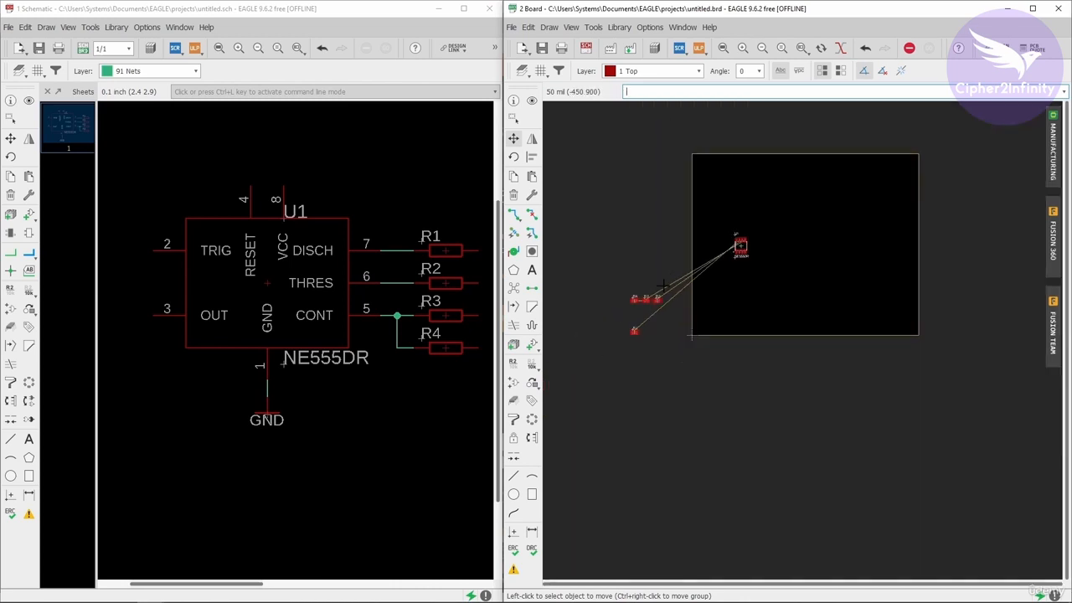
Group the resistors R1, R2, R3 and R4 outside the board outline with a rectangular selection.
scroll(721, 293, "up", 5)
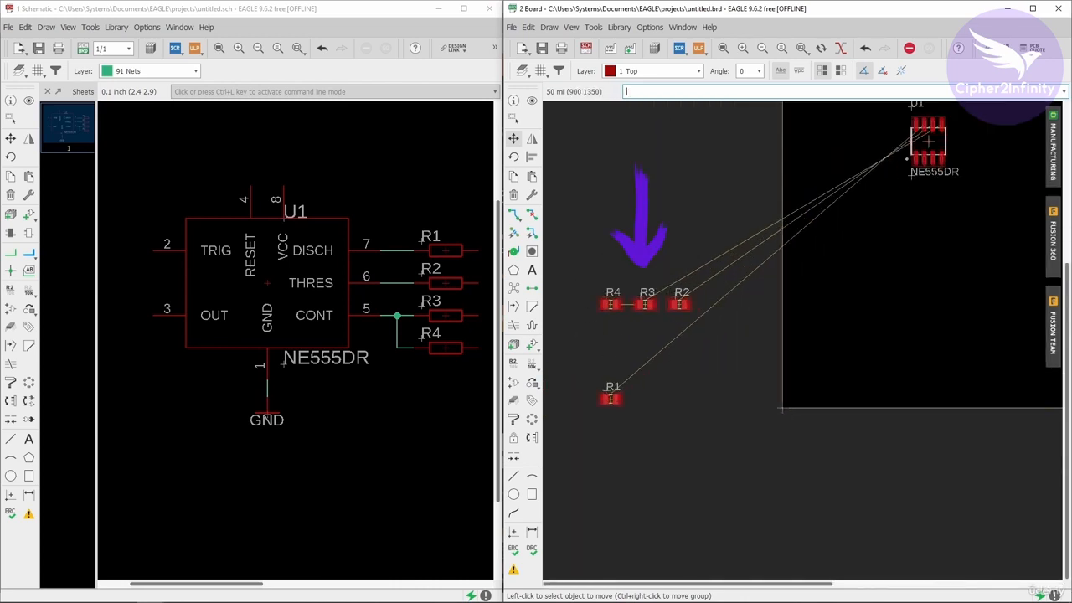
left_click(514, 120)
mouse_move(573, 241)
left_mouse_down()
mouse_move(589, 330)
mouse_move(722, 448)
left_mouse_up()
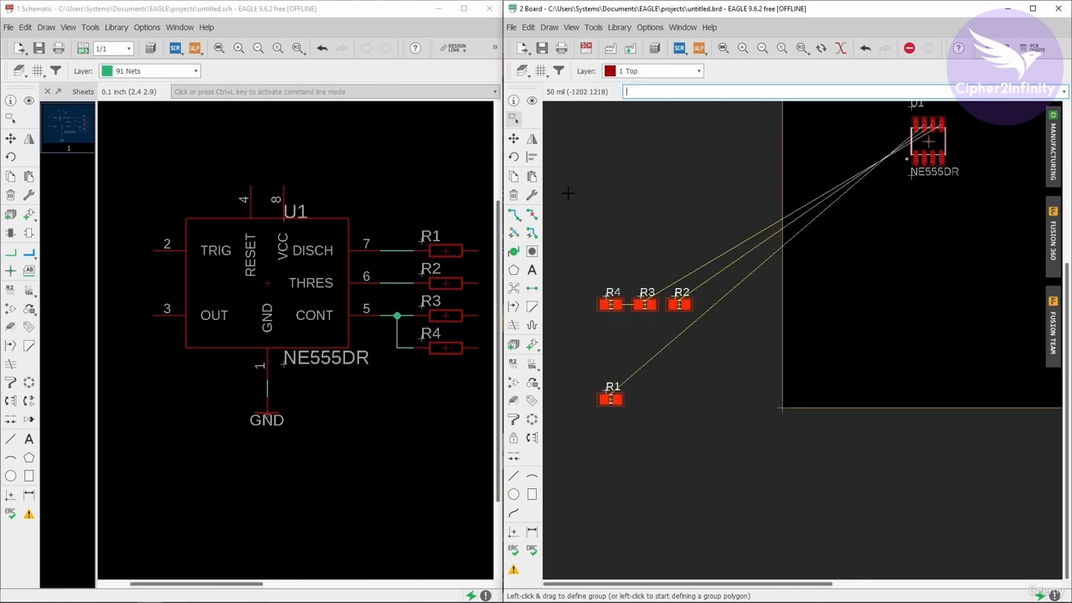
Move the grouped resistors inside the board outline, placing them to the right of the U1 chip.
left_click(514, 140)
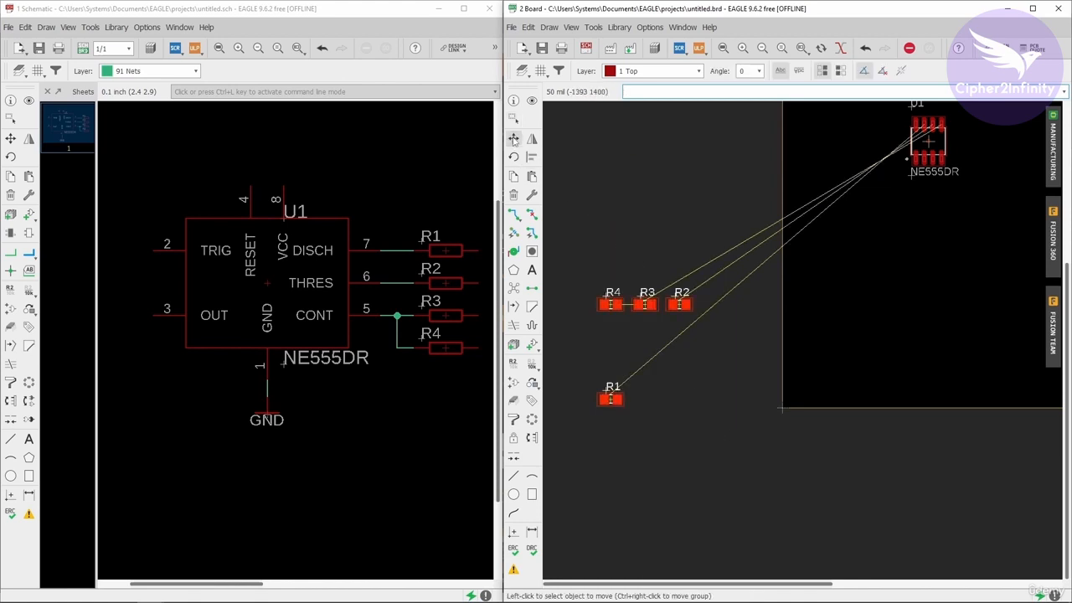
right_click(645, 201)
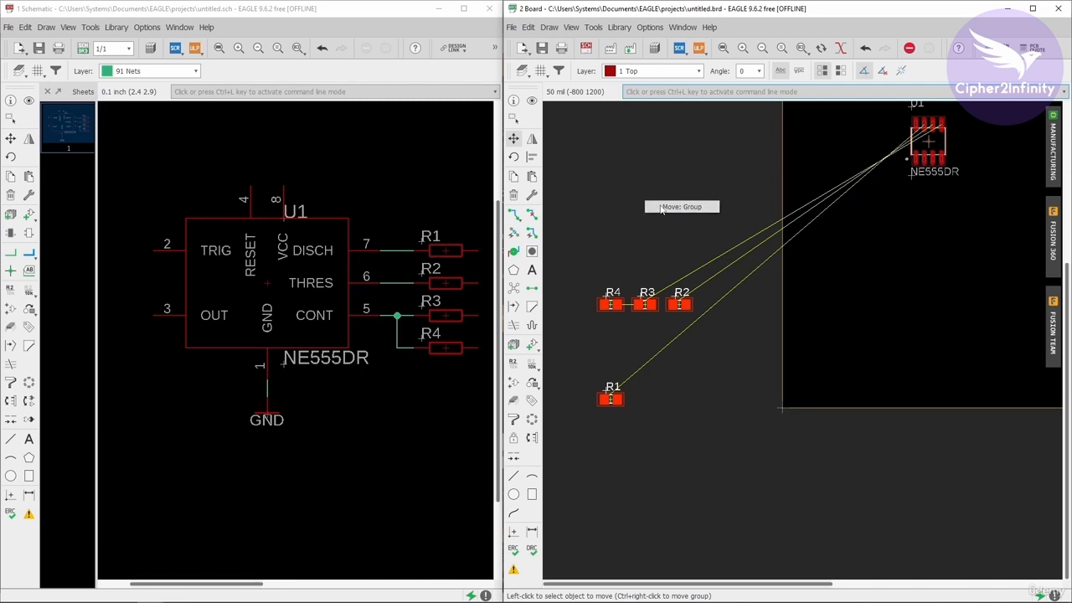
left_click(674, 206)
scroll(600, 232, "down", 5)
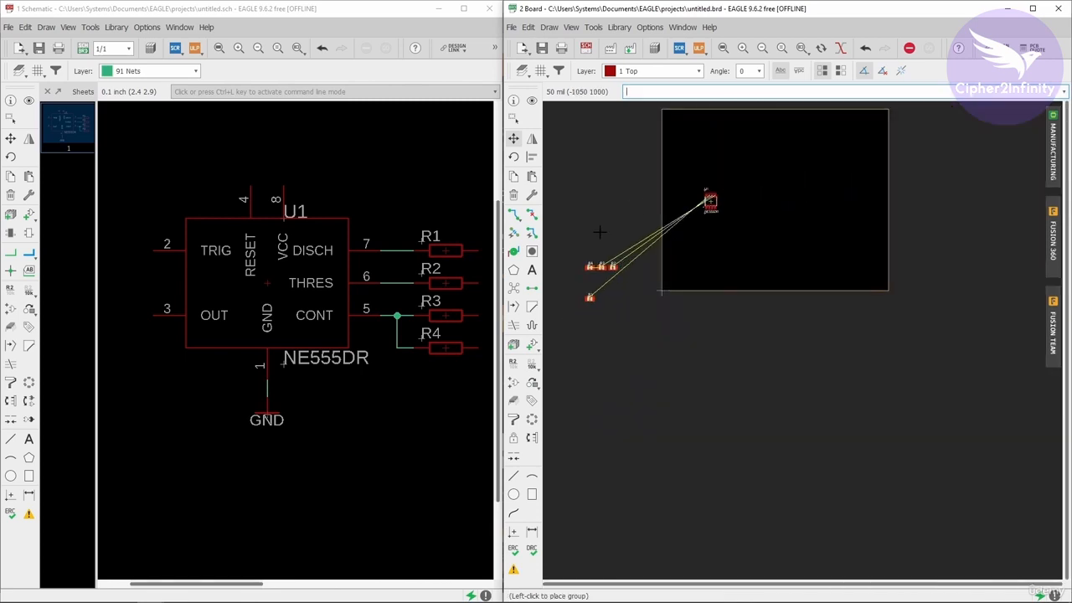
scroll(599, 232, "down", 3)
scroll(653, 204, "up", 10)
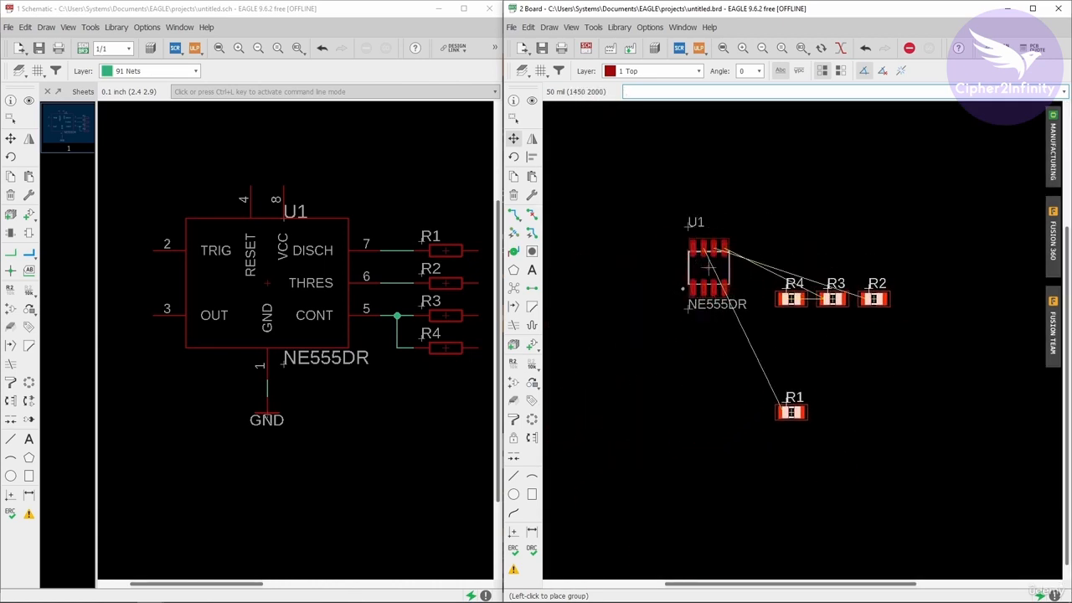
left_click(810, 345)
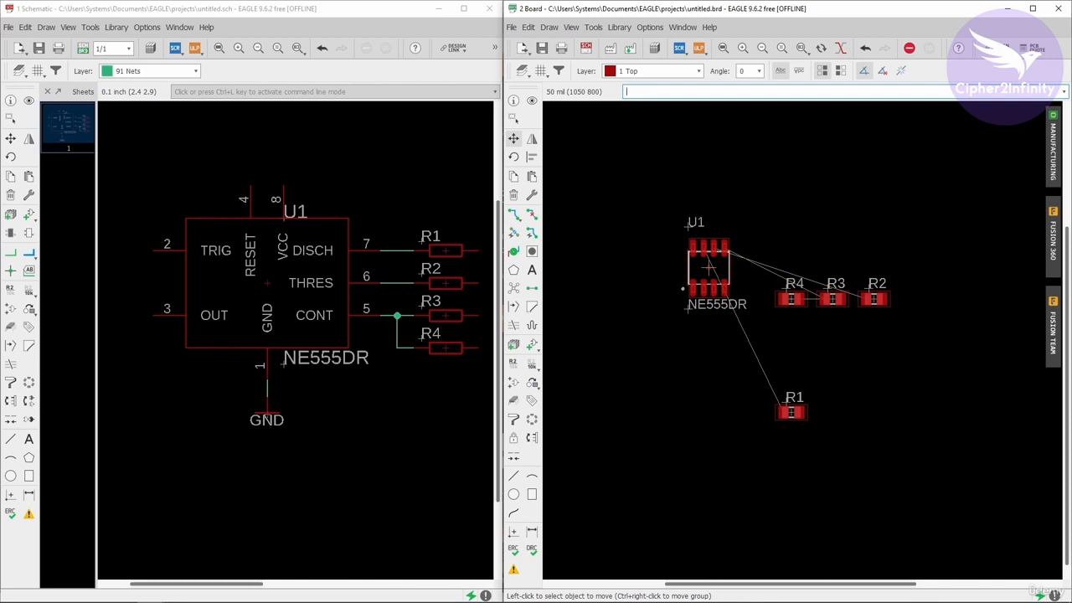
Start the Mirror command and maximize the board window around the placed parts.
scroll(638, 307, "down", 1)
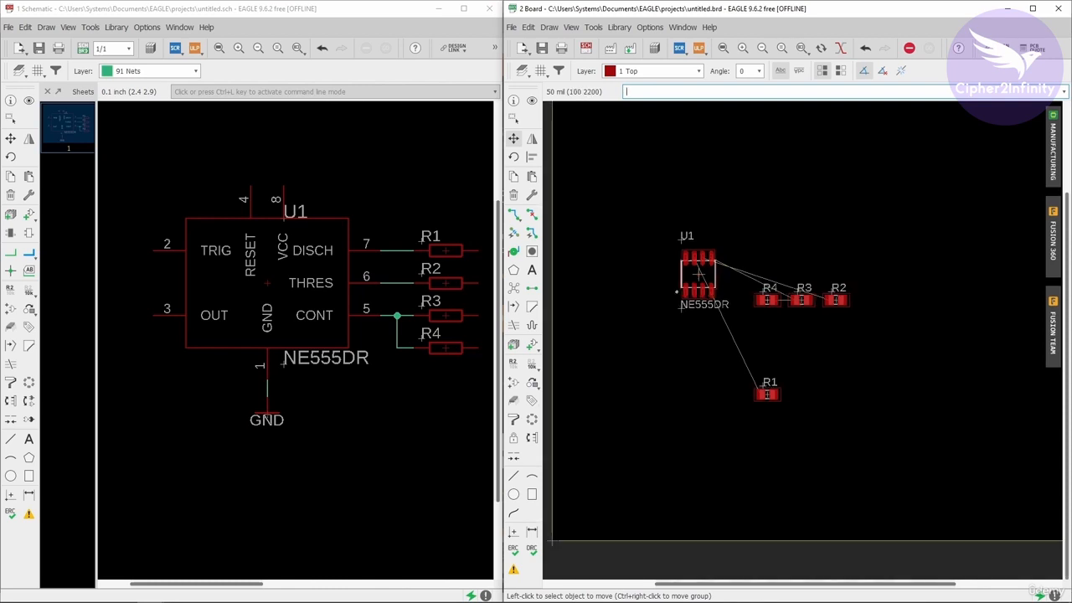
left_click(532, 139)
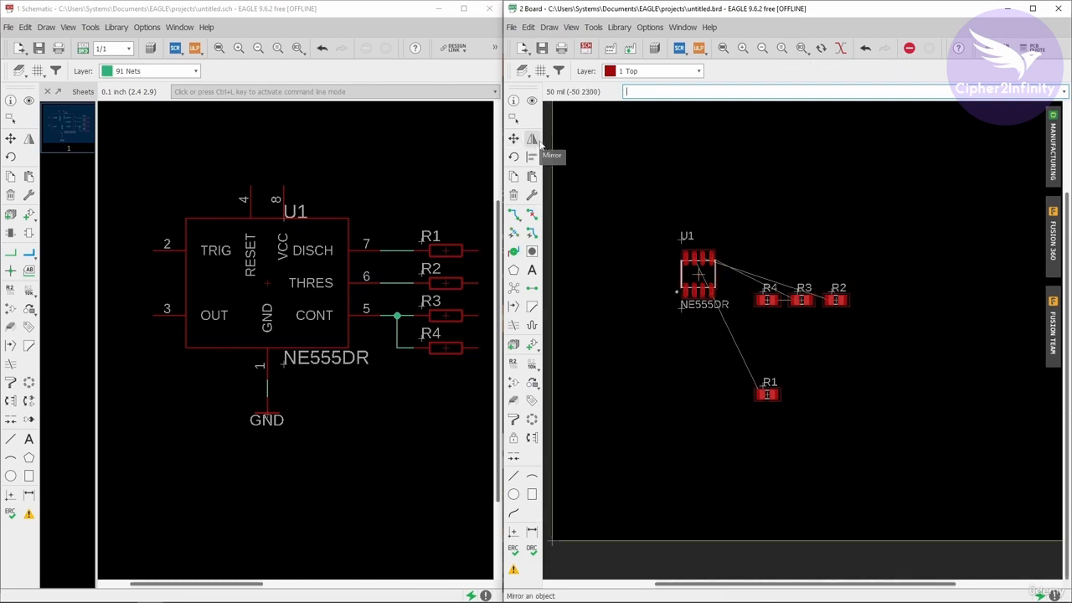
scroll(655, 253, "down", 3)
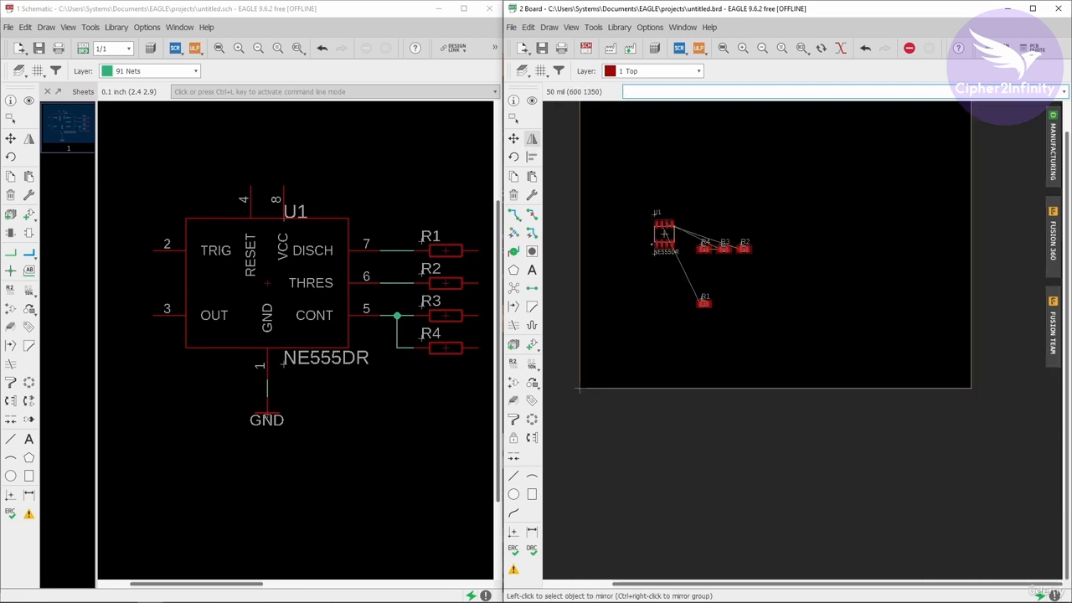
scroll(656, 254, "up", 2)
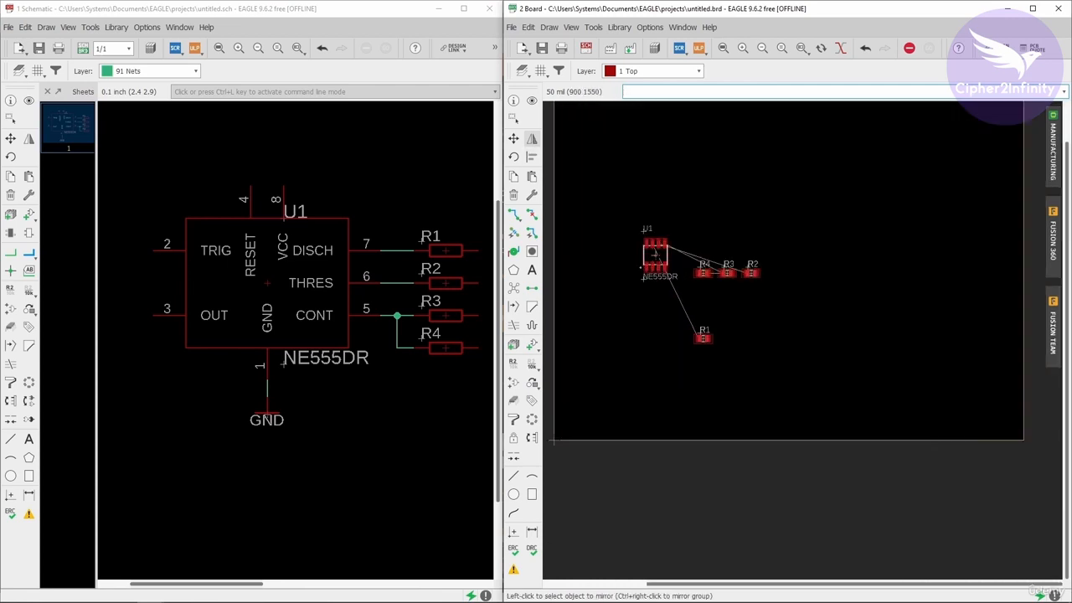
scroll(685, 482, "down", 1)
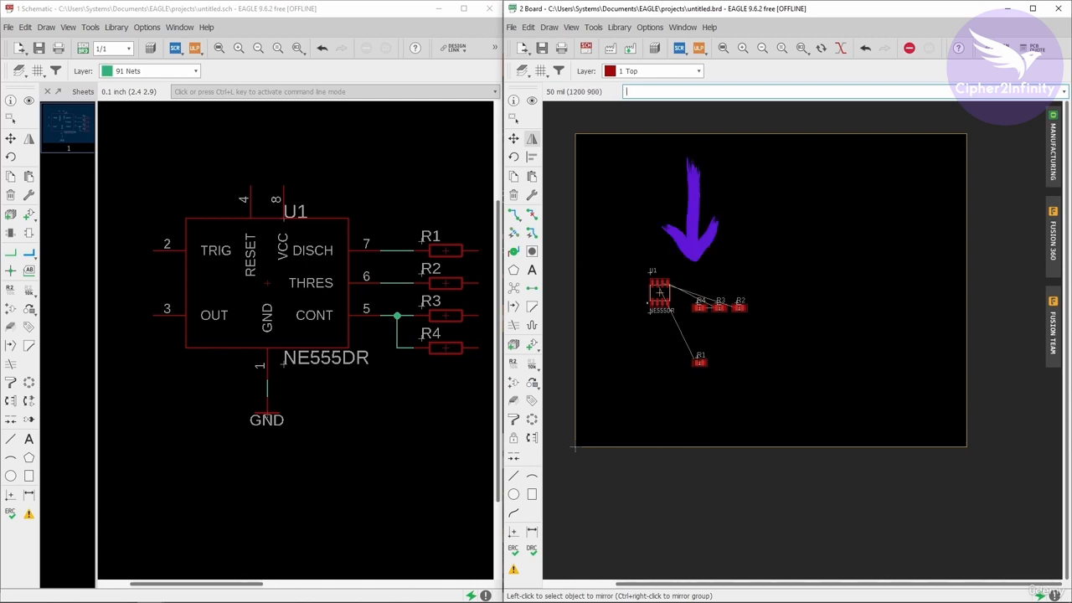
left_click(1033, 8)
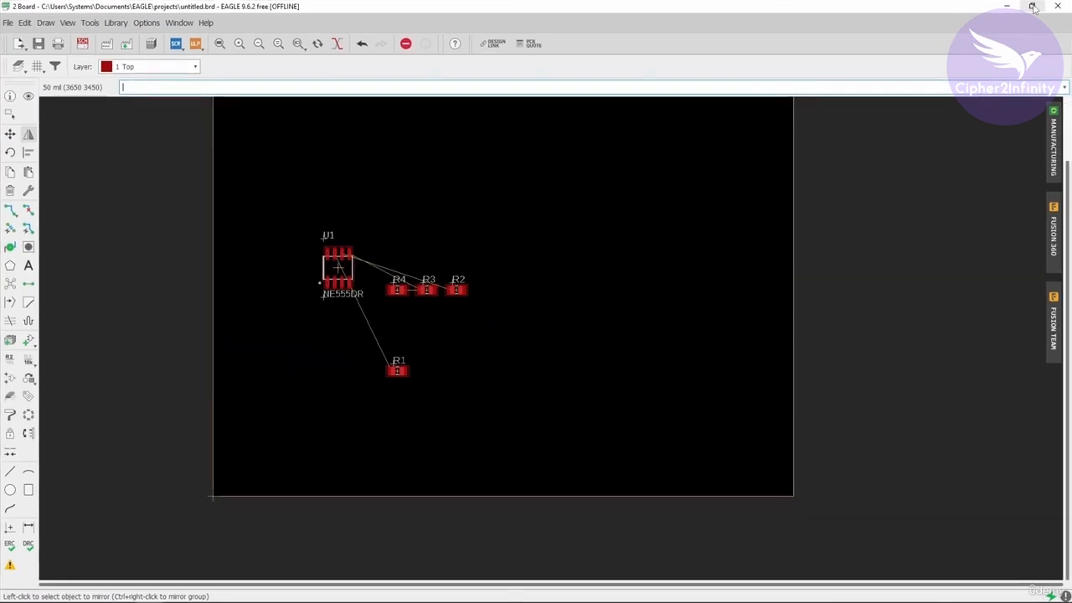
scroll(528, 318, "down", 2)
scroll(527, 318, "up", 3)
scroll(503, 264, "up", 3)
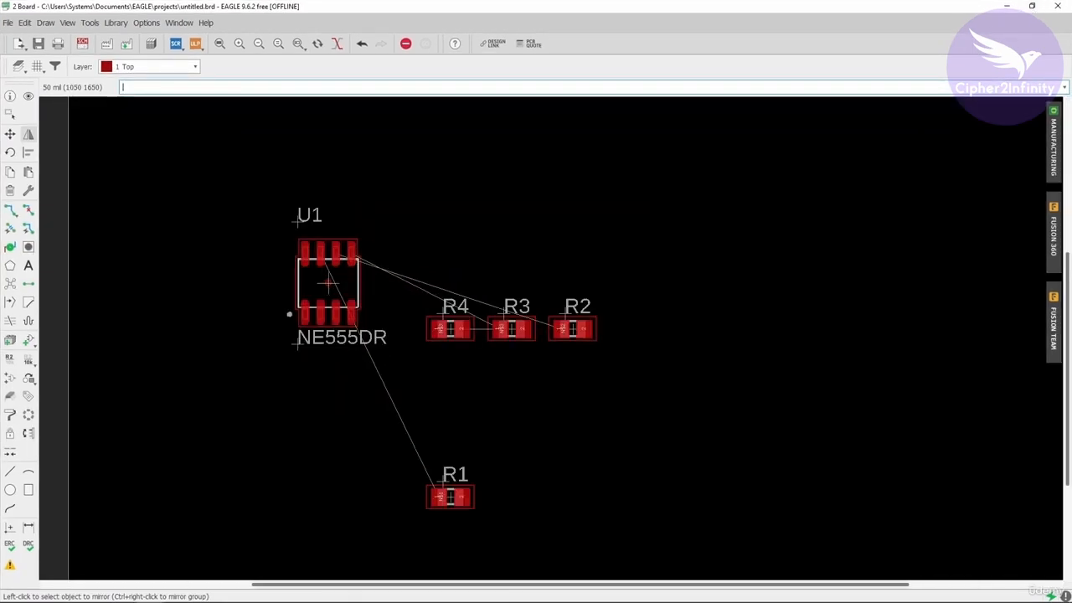
scroll(385, 256, "down", 3)
scroll(406, 256, "up", 2)
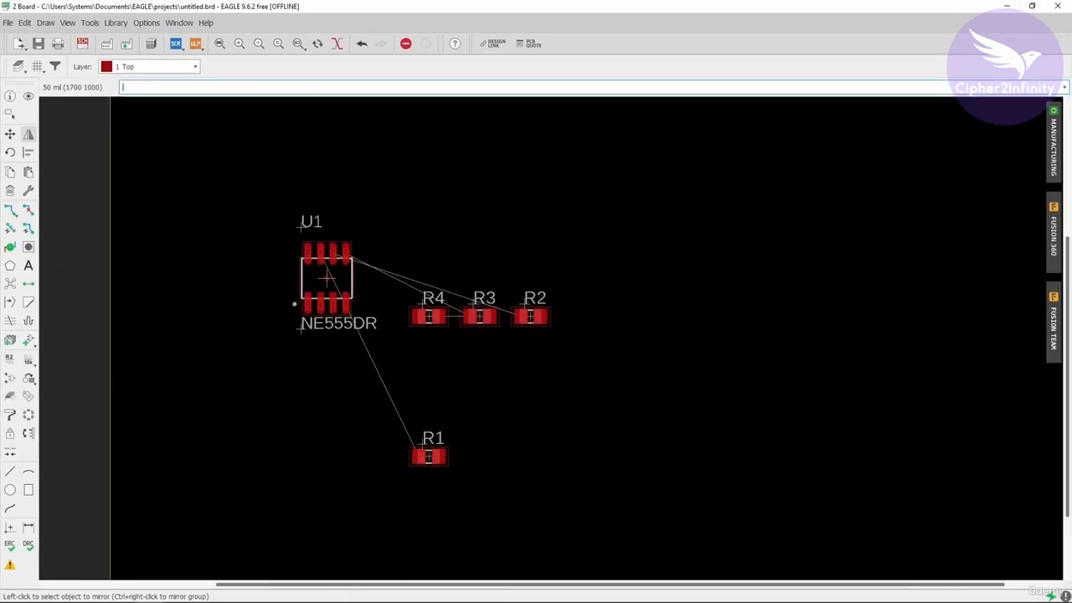
Open the manufacturing preview, enlarge and reposition it, examine the Top Side of the board, and close it.
left_click(1055, 149)
left_click_drag(784, 344, 201, 331)
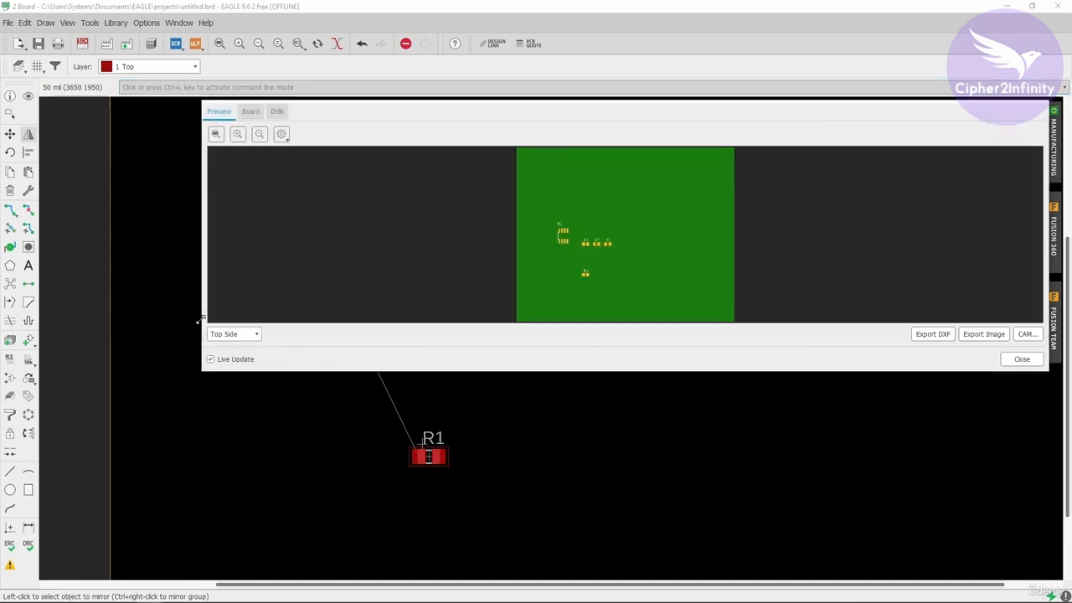
left_click_drag(289, 373, 282, 567)
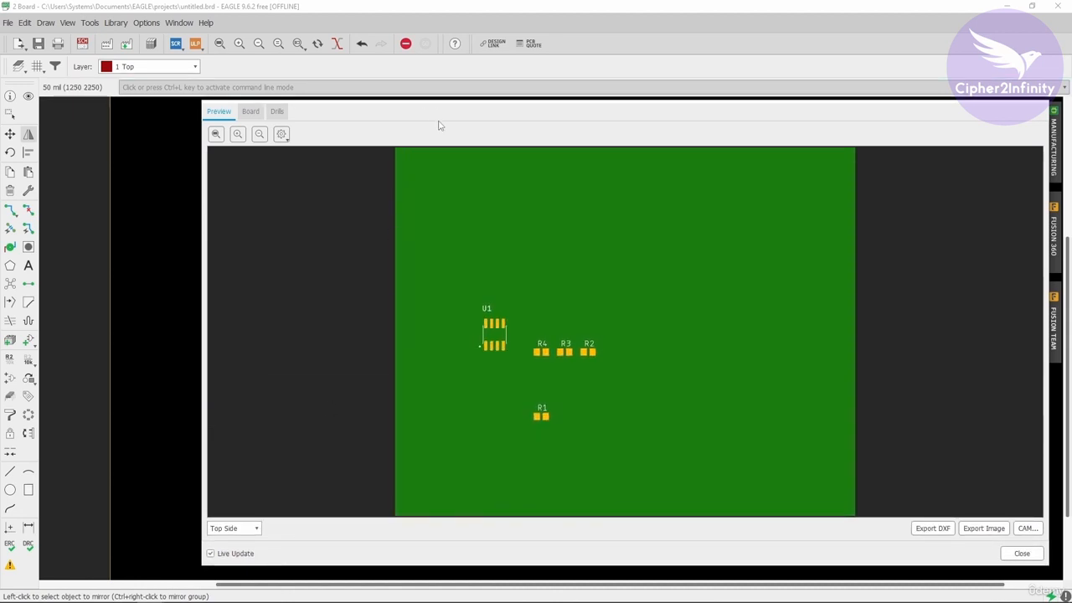
left_click_drag(437, 124, 337, 55)
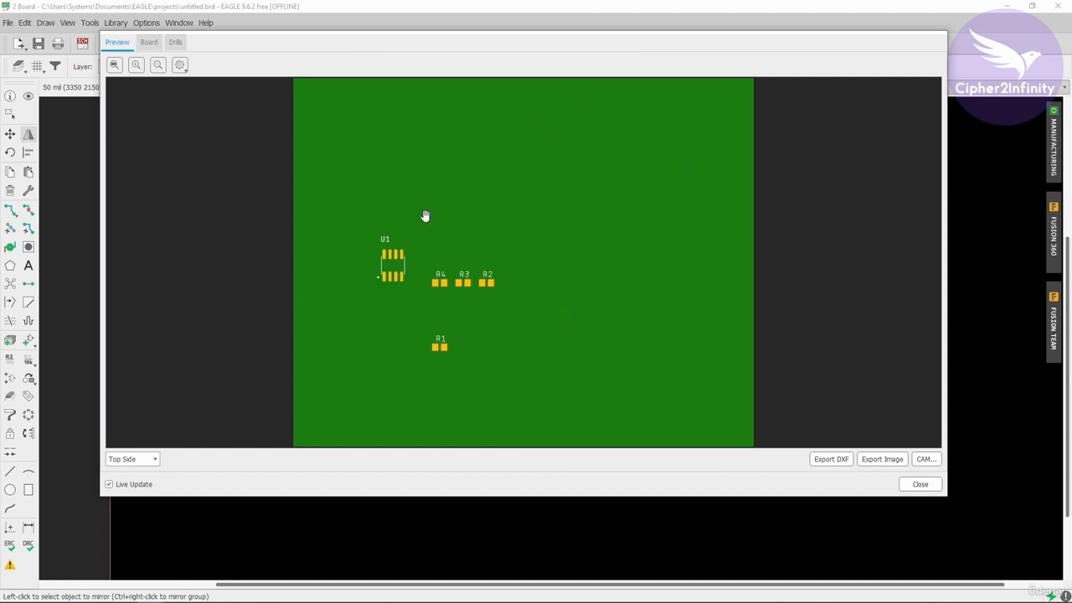
left_click(142, 461)
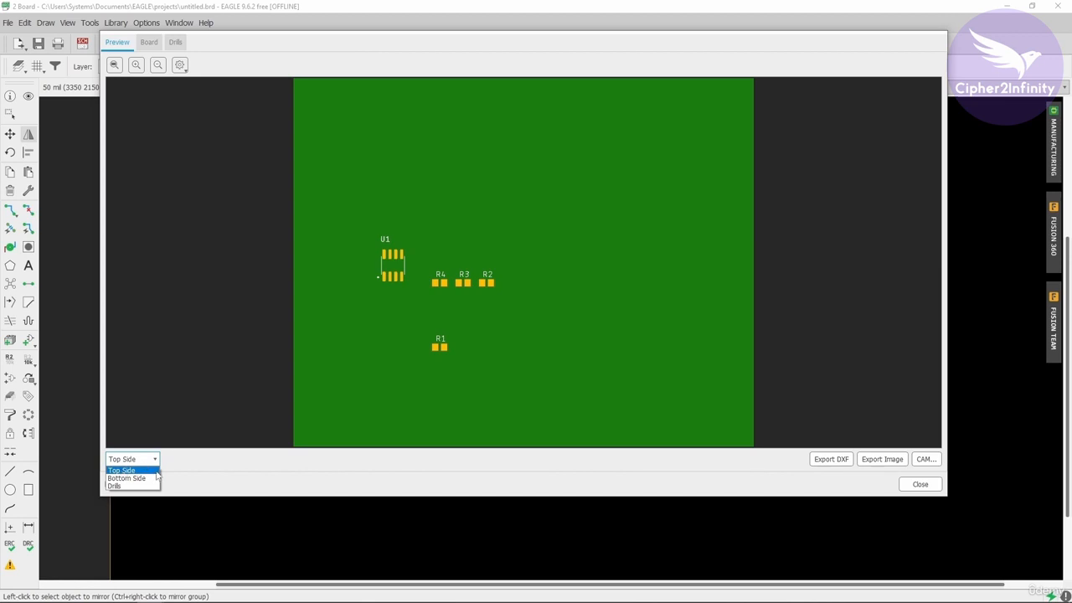
left_click(126, 471)
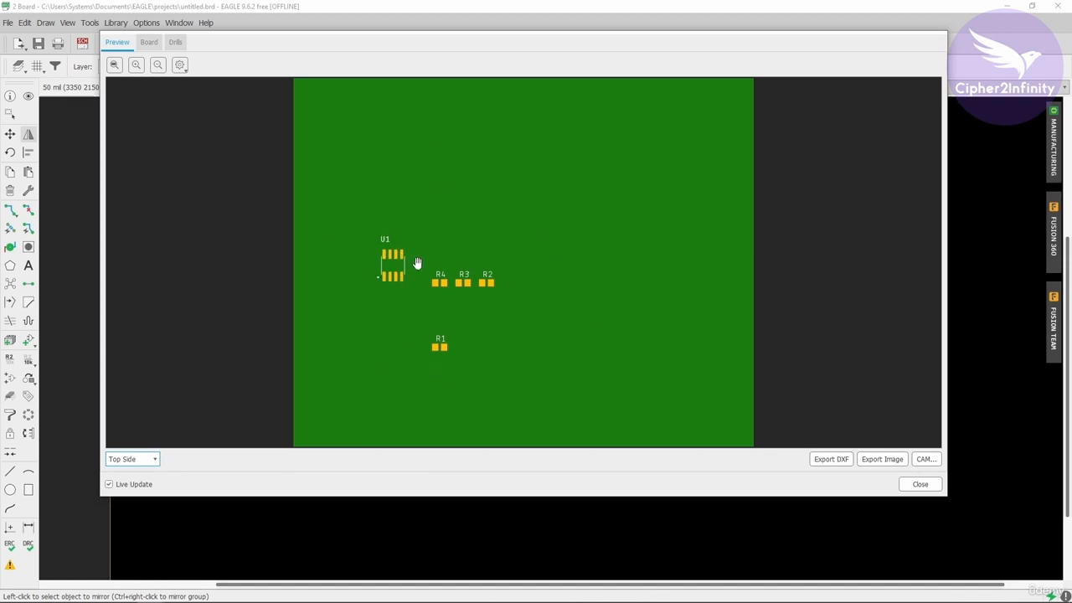
left_click(921, 485)
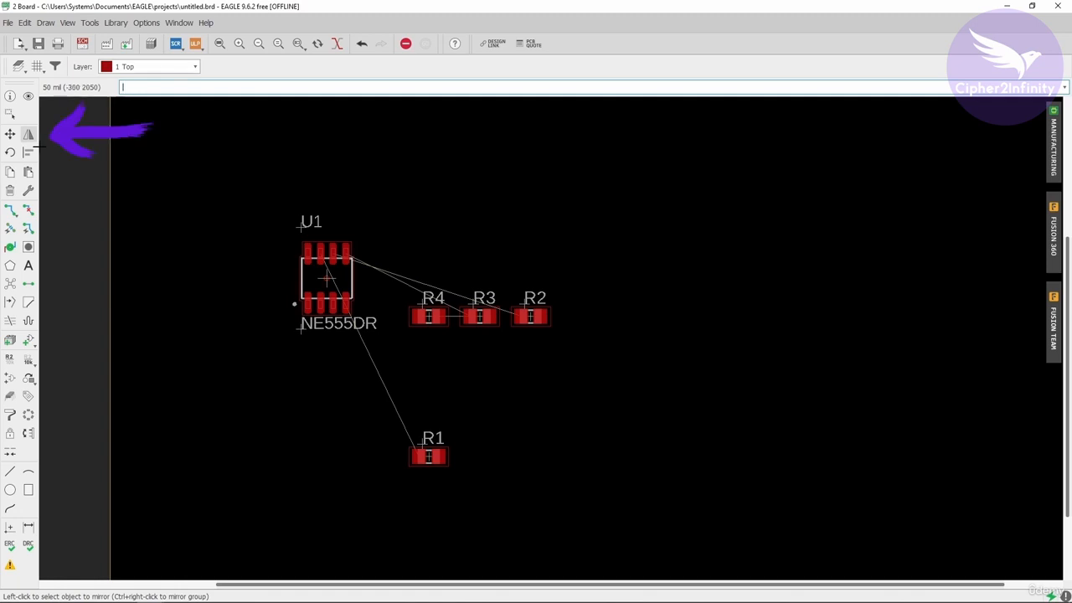
Mirror the U1 chip to the bottom side of the board.
left_click(29, 134)
scroll(59, 313, "up", 1)
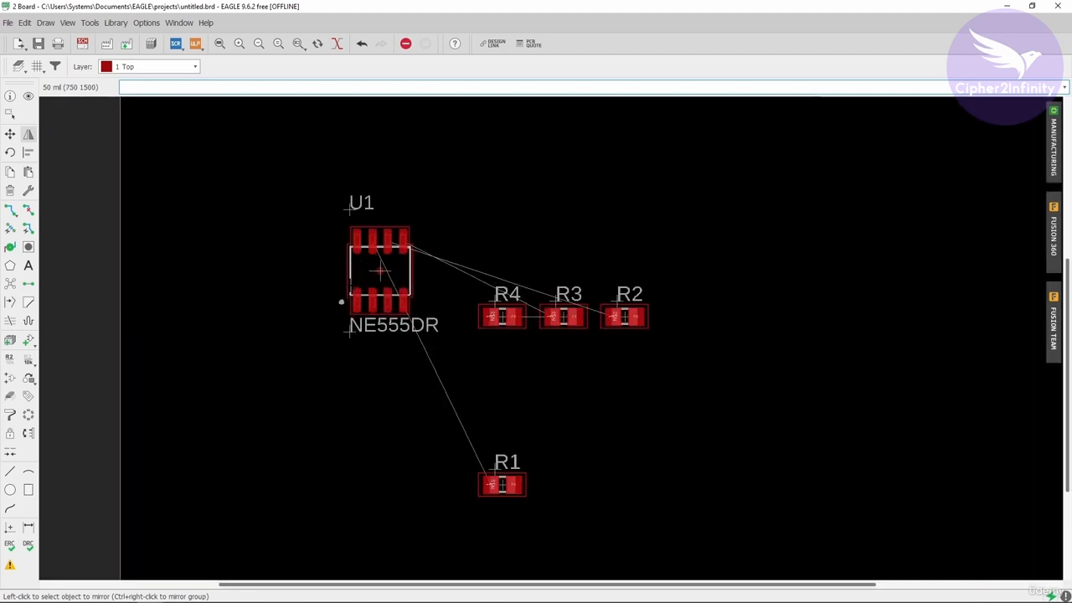
scroll(379, 268, "up", 4)
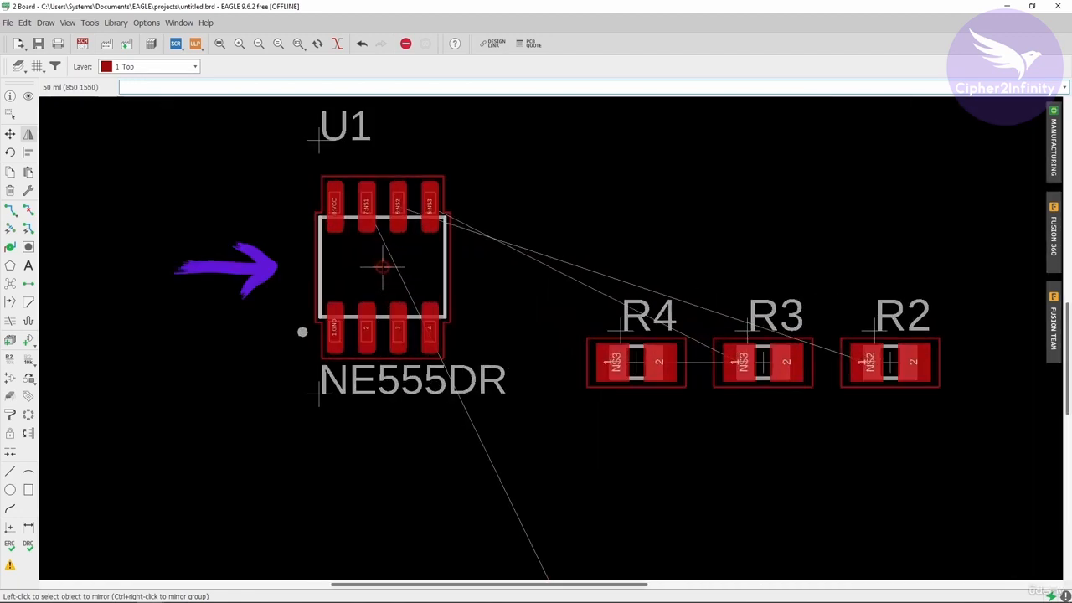
left_click(382, 268)
scroll(381, 268, "down", 3)
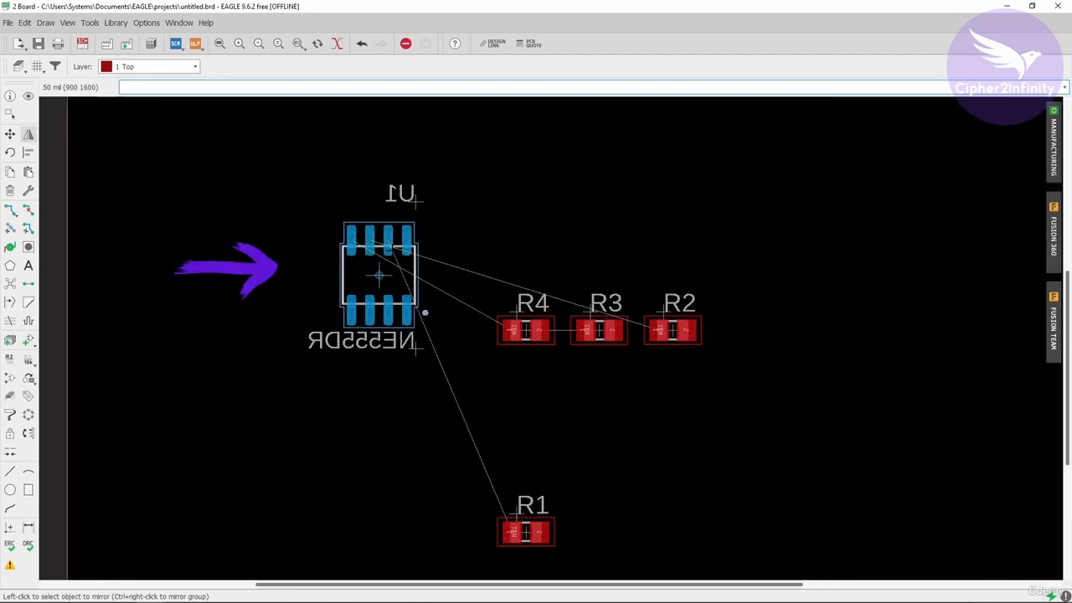
Examine the Top Side and Bottom Side of the board in the manufacturing preview, and close it.
left_click(1054, 144)
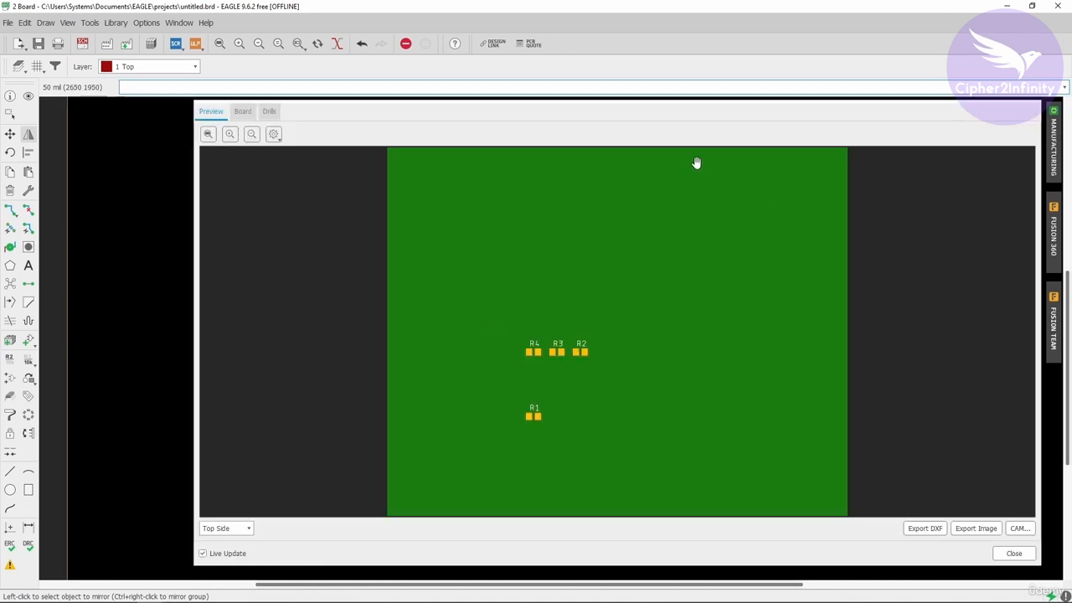
left_click_drag(610, 115, 532, 31)
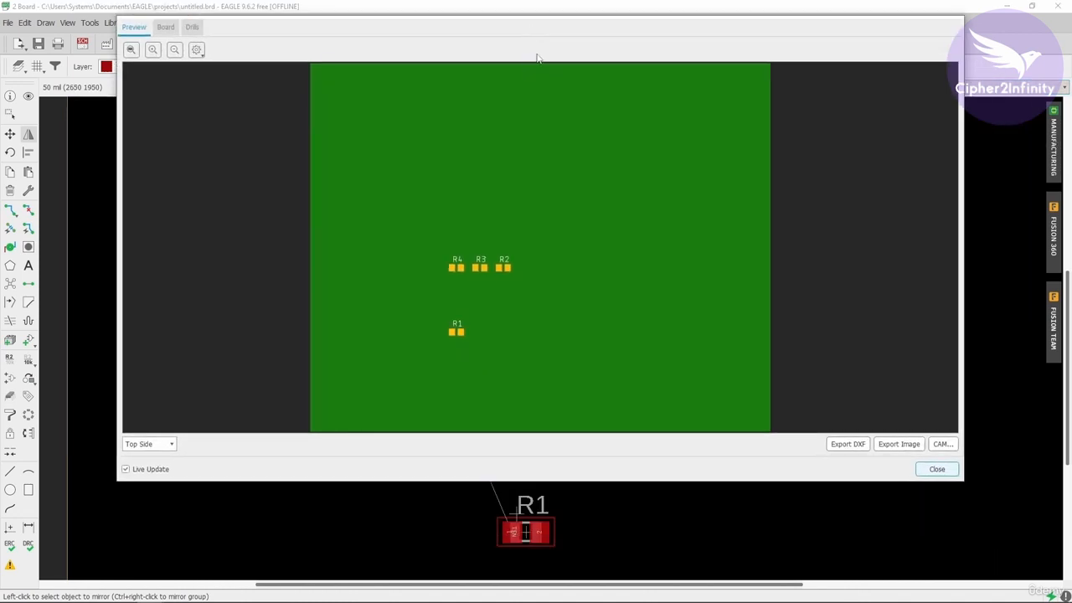
left_click(149, 444)
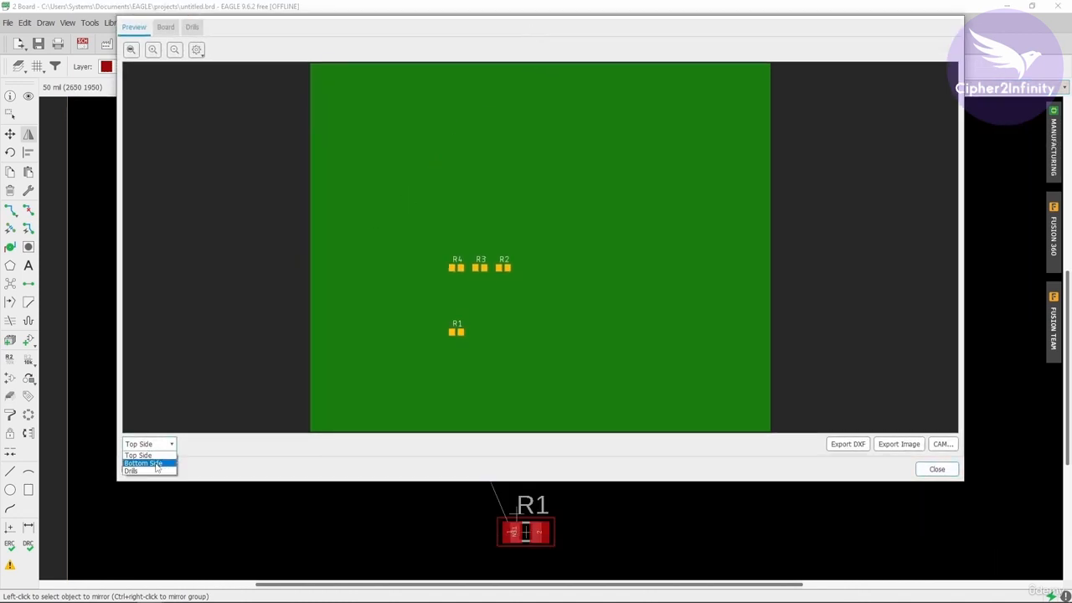
left_click(139, 455)
key("Down")
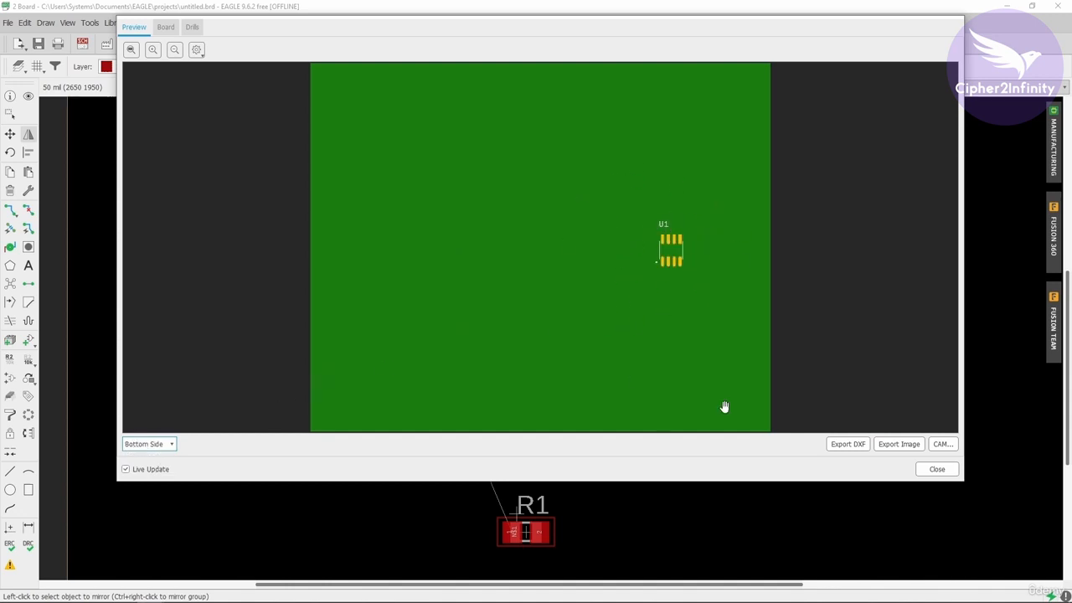
left_click(930, 472)
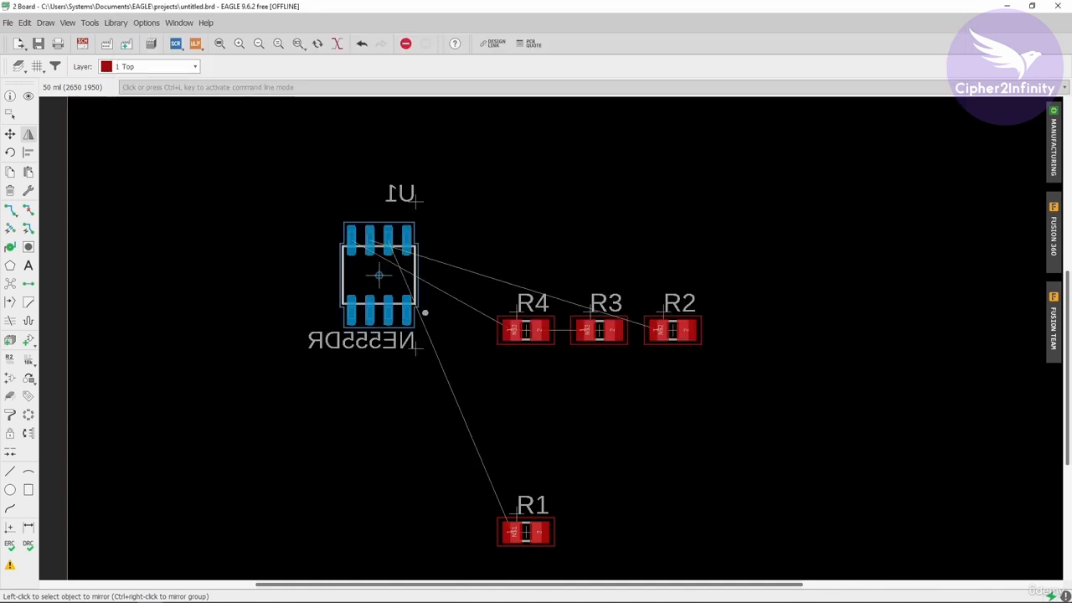
Mirror the resistor R4 to the bottom side of the board.
left_click(27, 135)
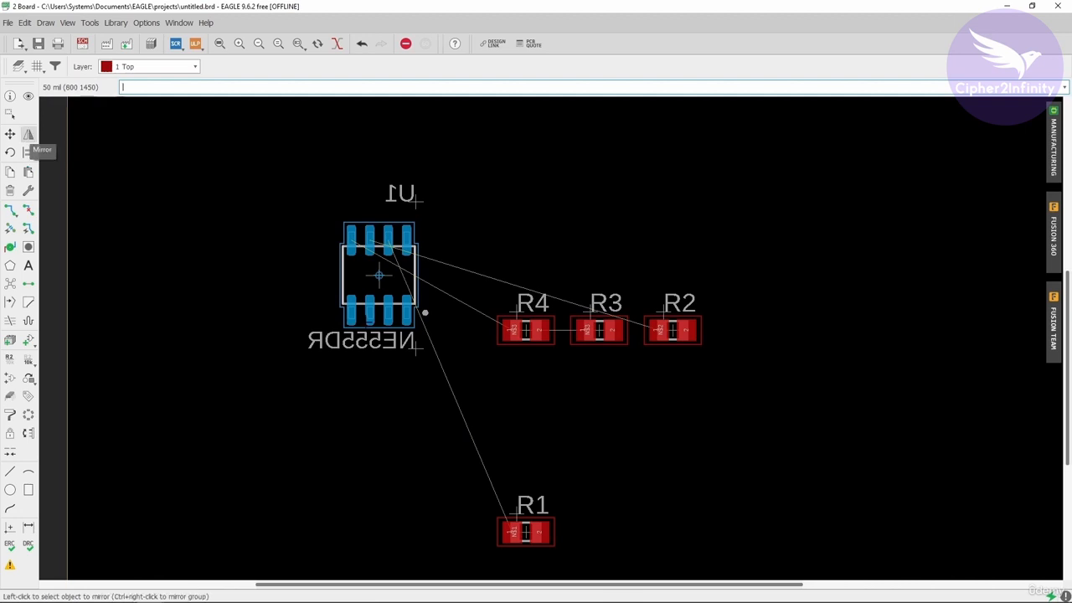
scroll(534, 329, "up", 5)
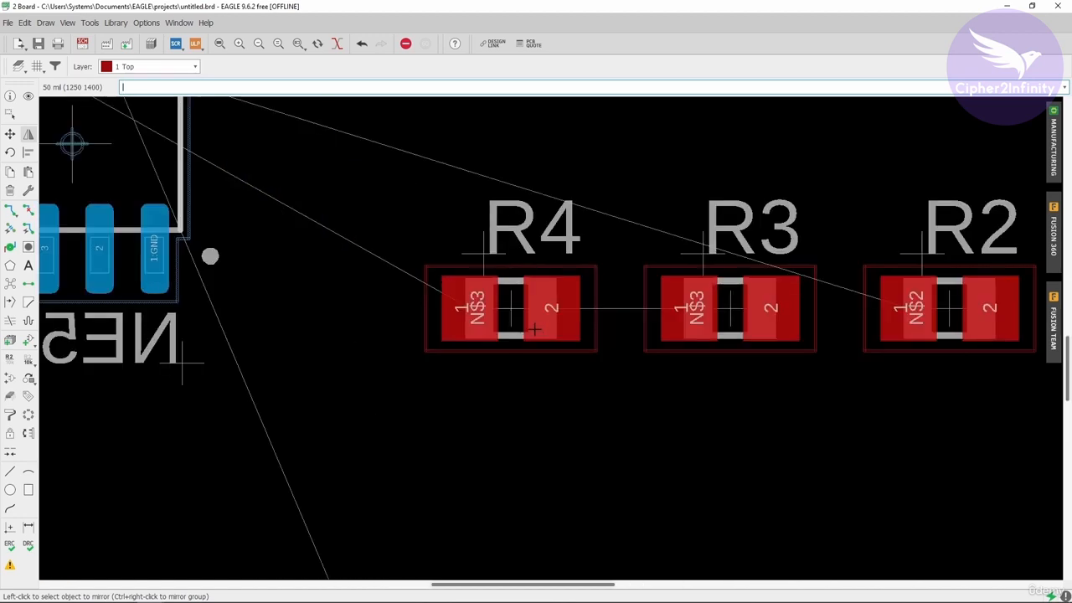
scroll(534, 329, "down", 3)
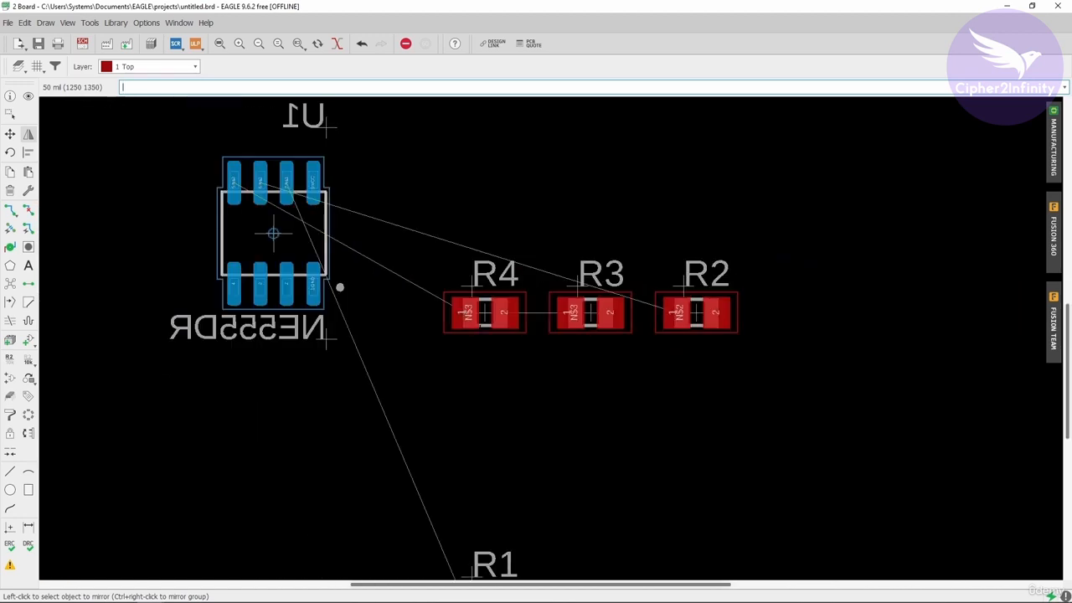
scroll(483, 327, "up", 5)
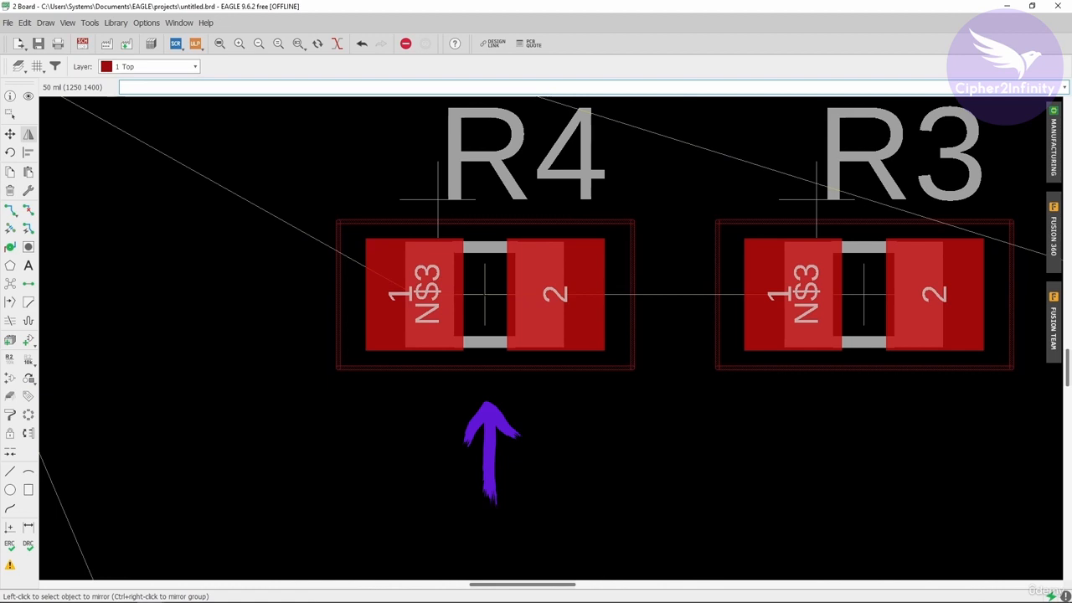
left_click(469, 293)
scroll(469, 293, "down", 3)
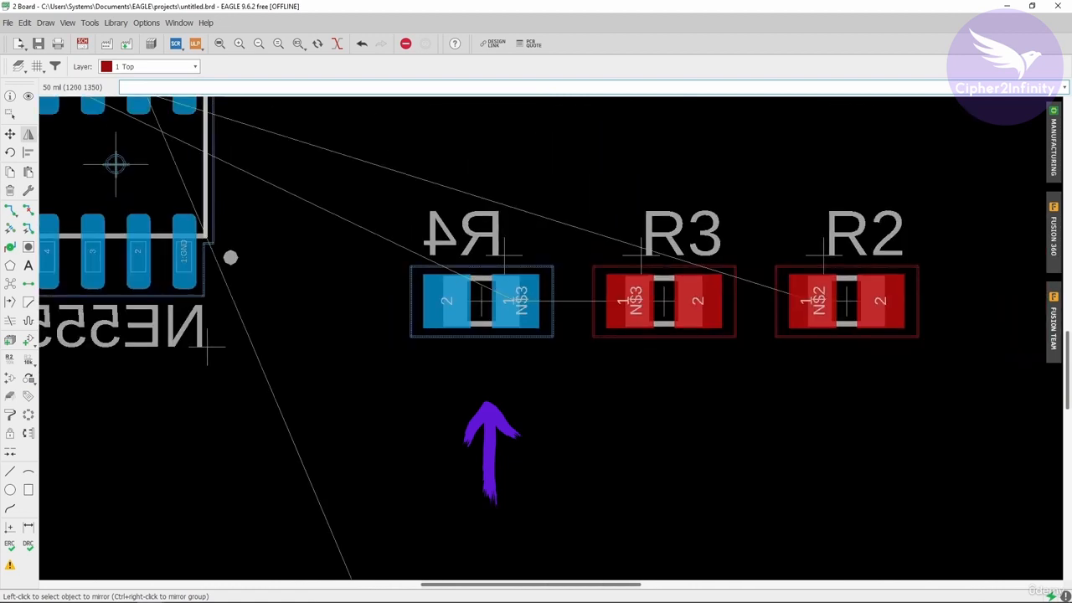
scroll(505, 316, "down", 3)
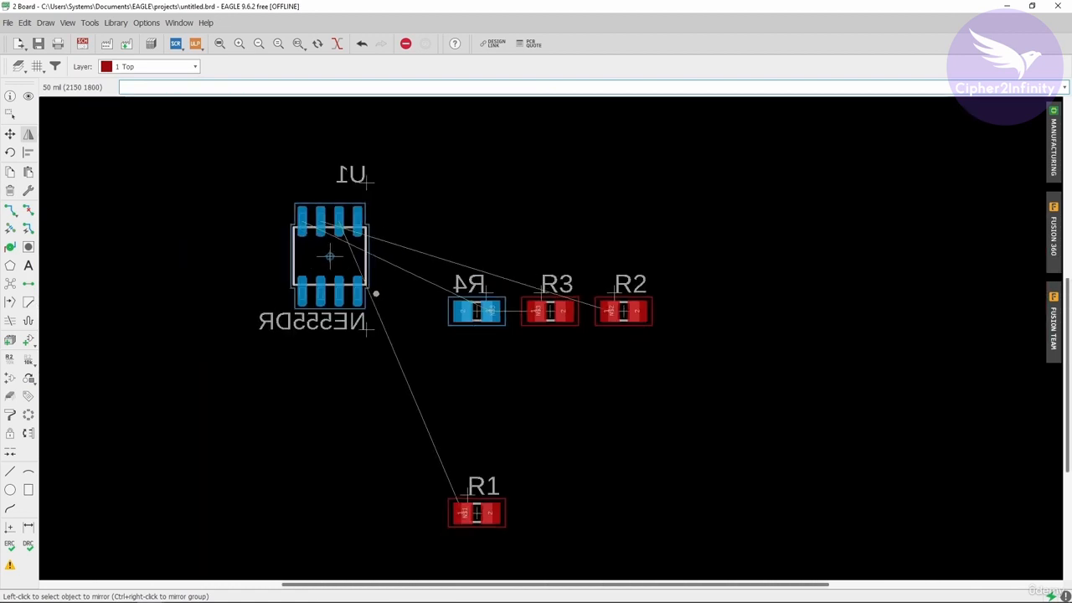
Mirror the resistor R3 to the bottom side of the board.
scroll(550, 313, "up", 3)
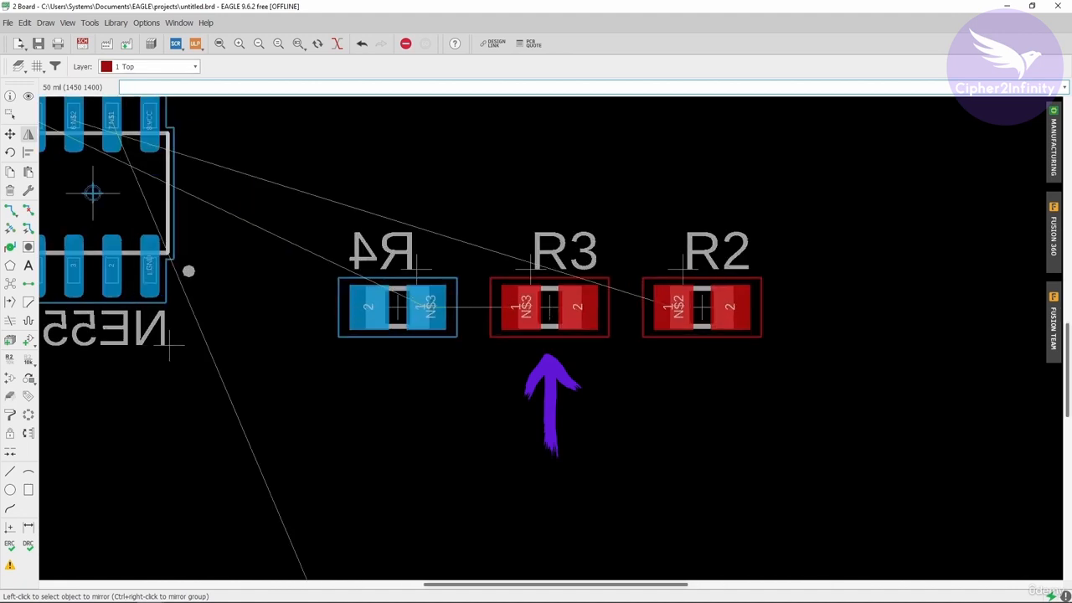
left_click(549, 307)
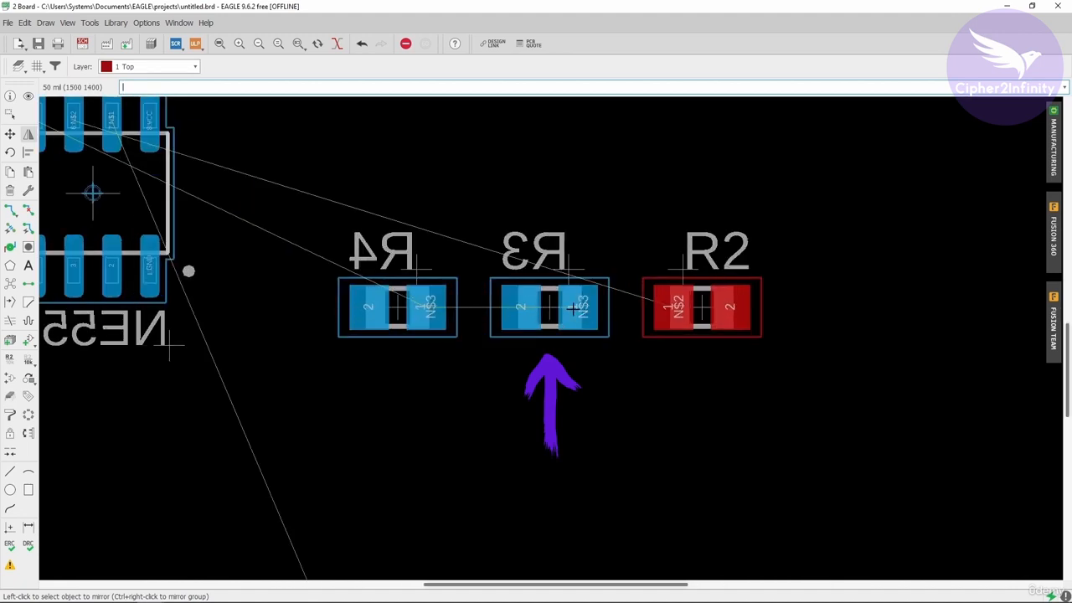
scroll(536, 308, "down", 4)
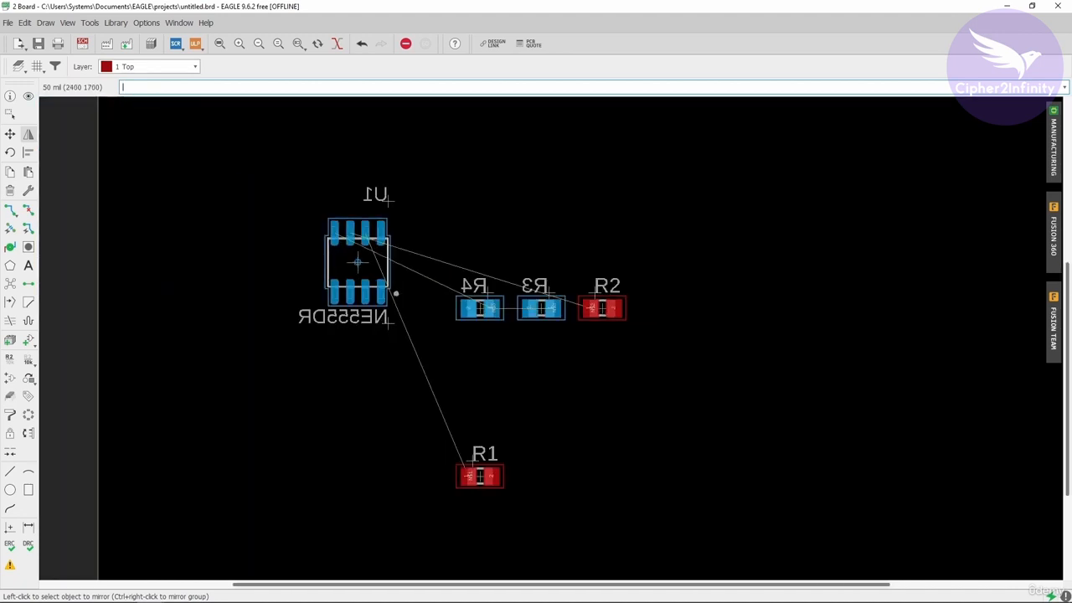
Examine the Bottom Side of the board with R3, R4 and U1 in the manufacturing preview, and close it.
left_click(1053, 144)
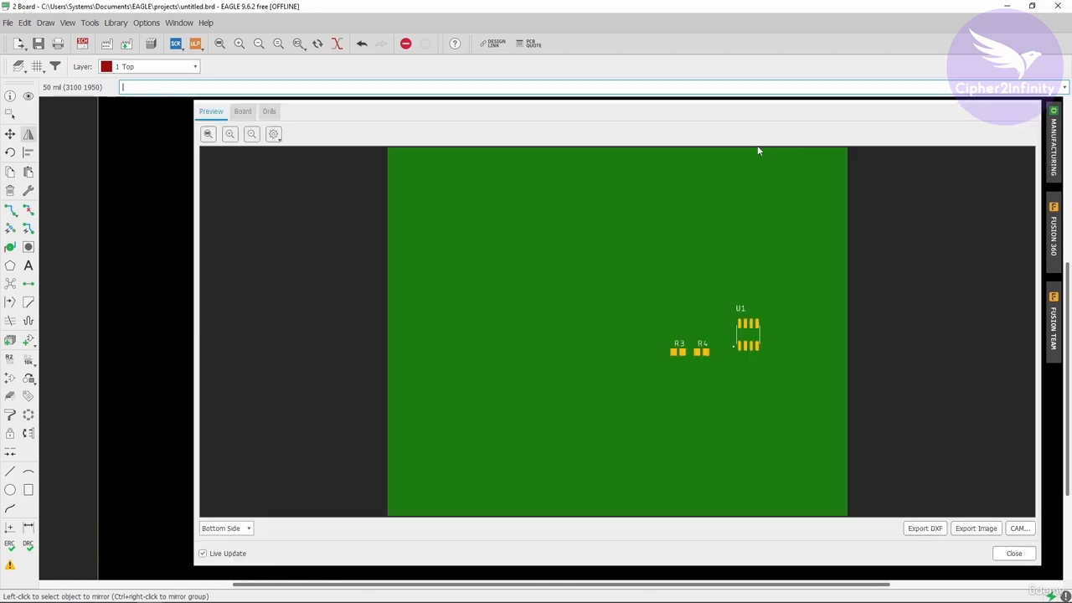
left_click_drag(719, 125, 641, 12)
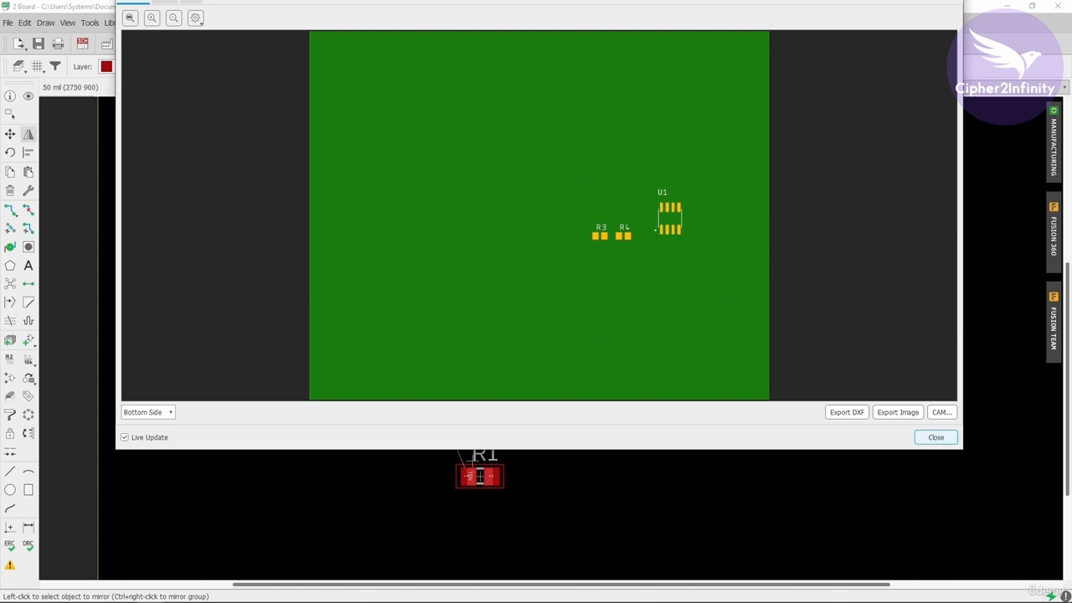
left_click(935, 437)
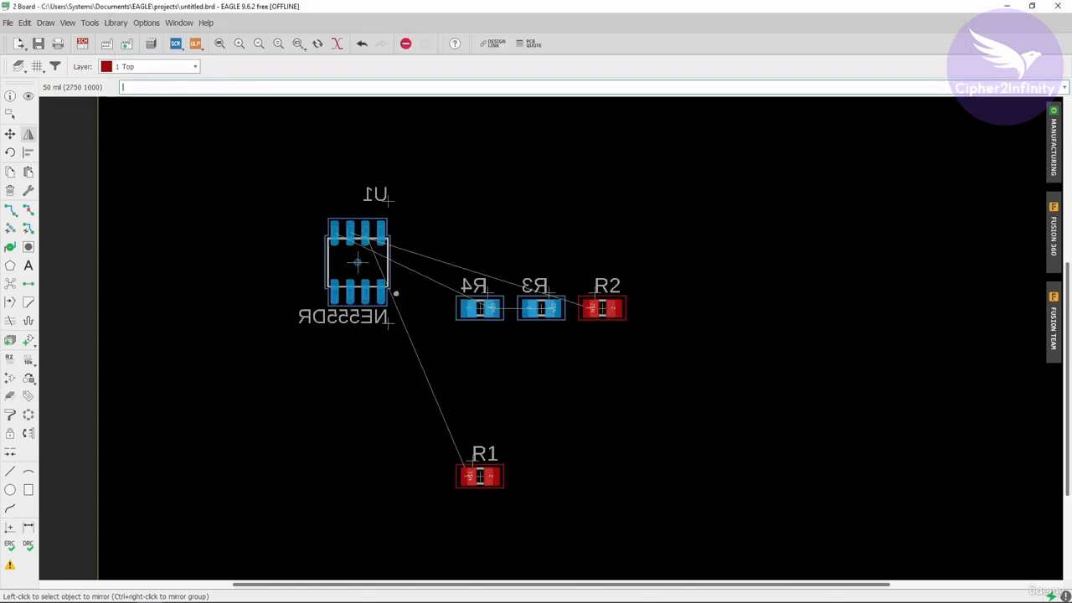
left_click(27, 139)
scroll(569, 205, "down", 3)
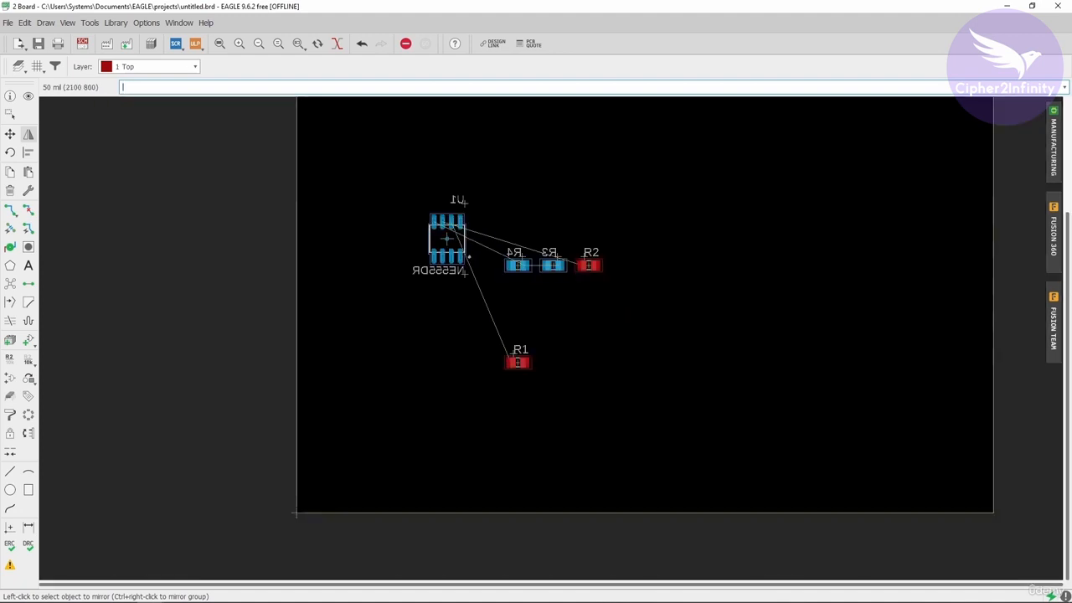
scroll(477, 389, "down", 3)
scroll(497, 351, "up", 3)
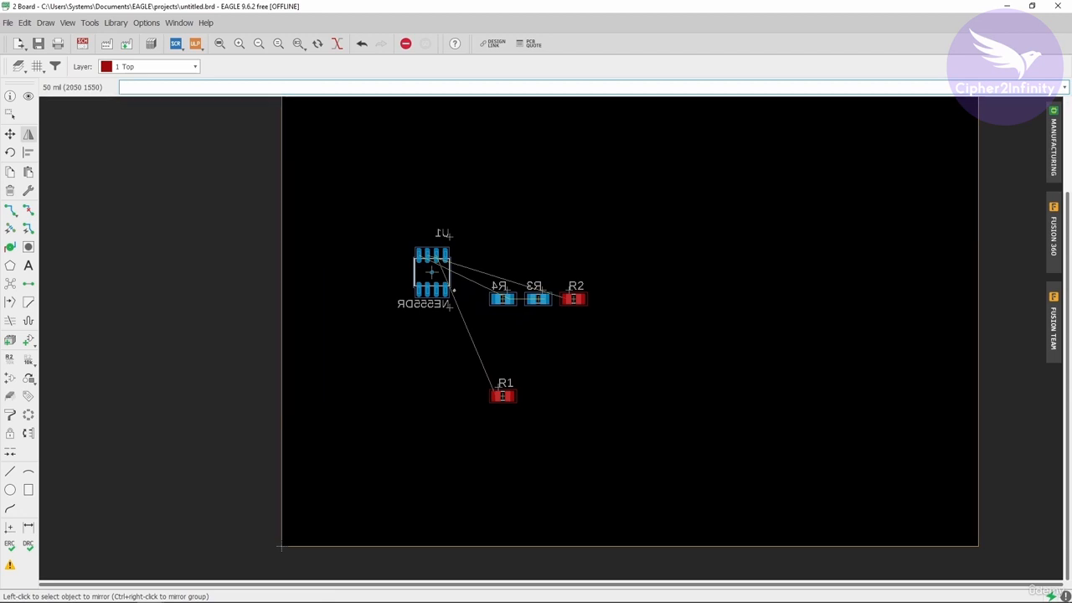
scroll(644, 276, "up", 1)
scroll(628, 289, "up", 2)
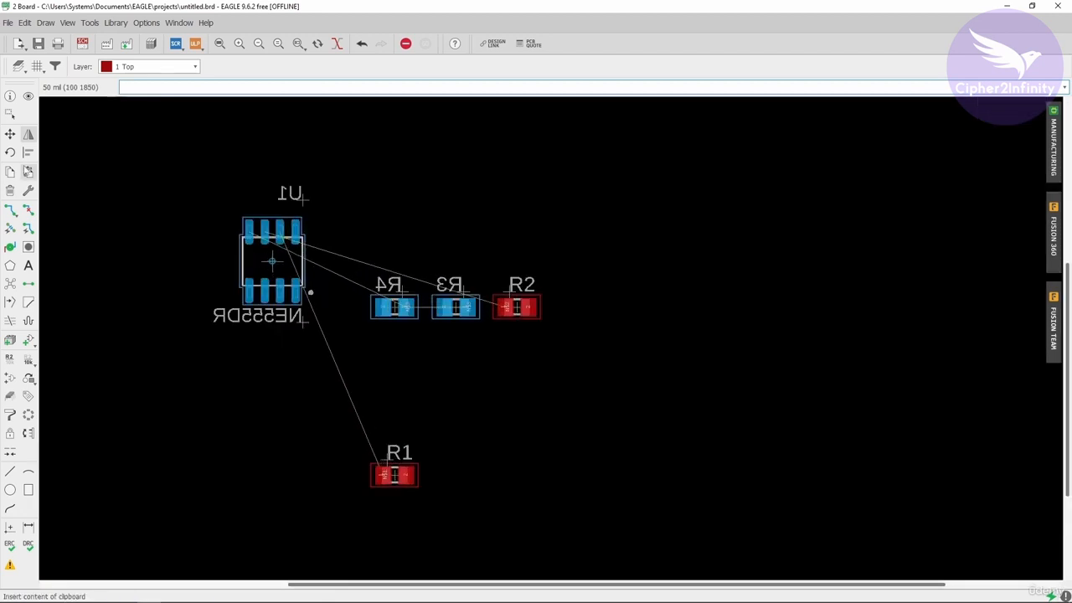
Rotate the U1 chip repeatedly in 90-degree increments, leaving it turned 180 degrees from its starting orientation.
left_click(10, 154)
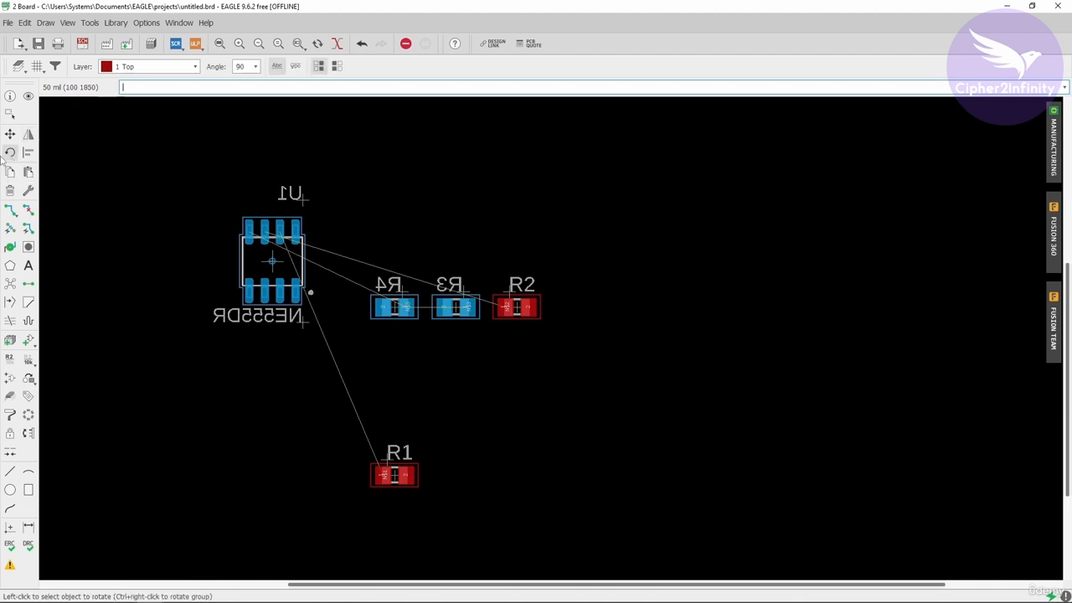
scroll(534, 253, "down", 2)
scroll(385, 249, "up", 3)
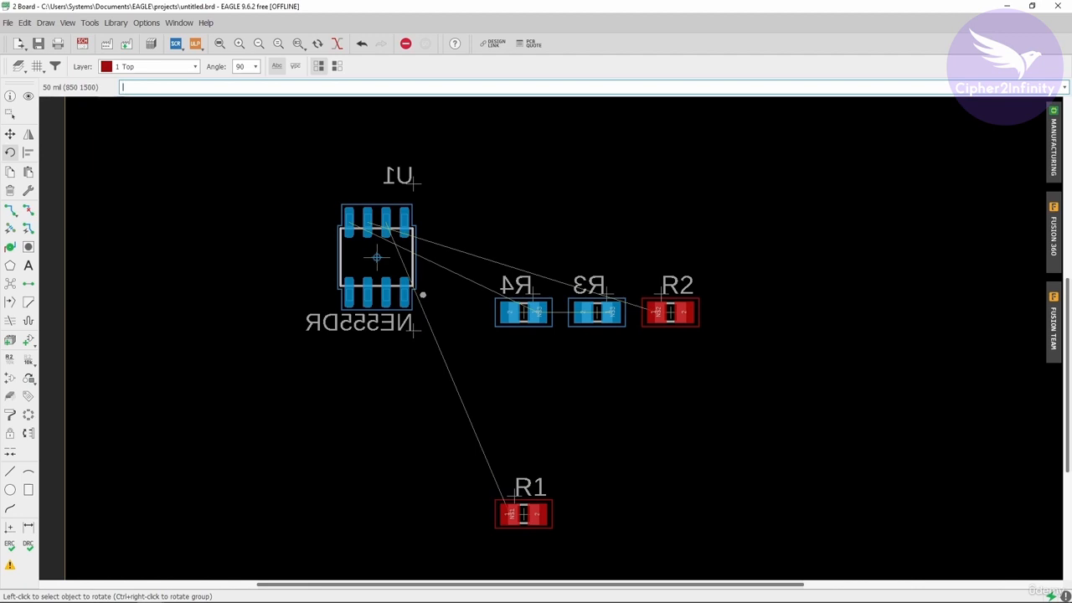
scroll(377, 257, "up", 3)
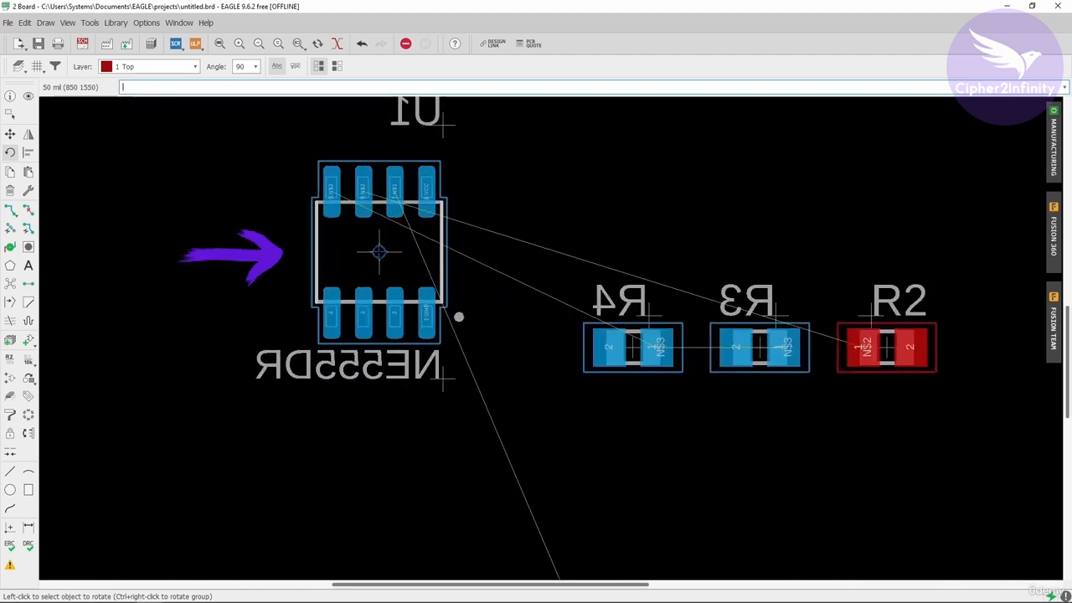
scroll(396, 262, "up", 2)
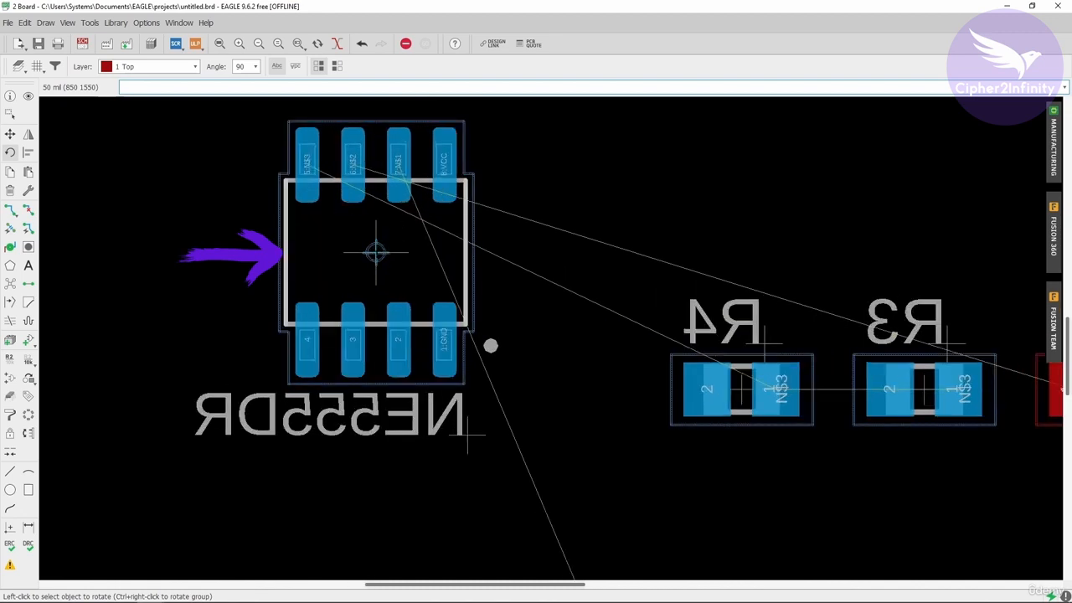
left_click(381, 254)
scroll(381, 256, "down", 4)
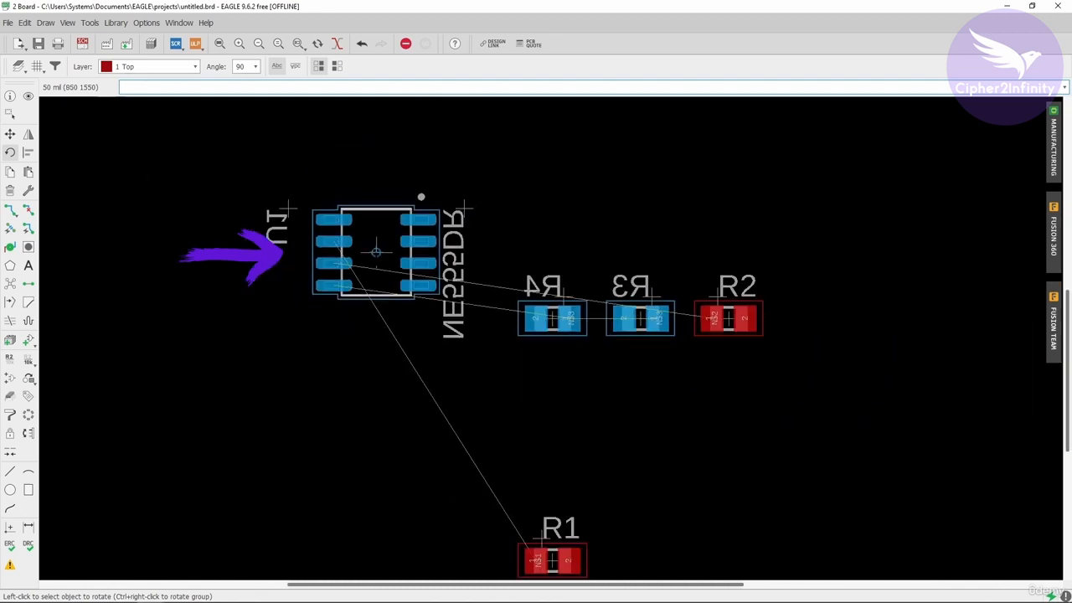
left_click(376, 252)
left_click(376, 252)
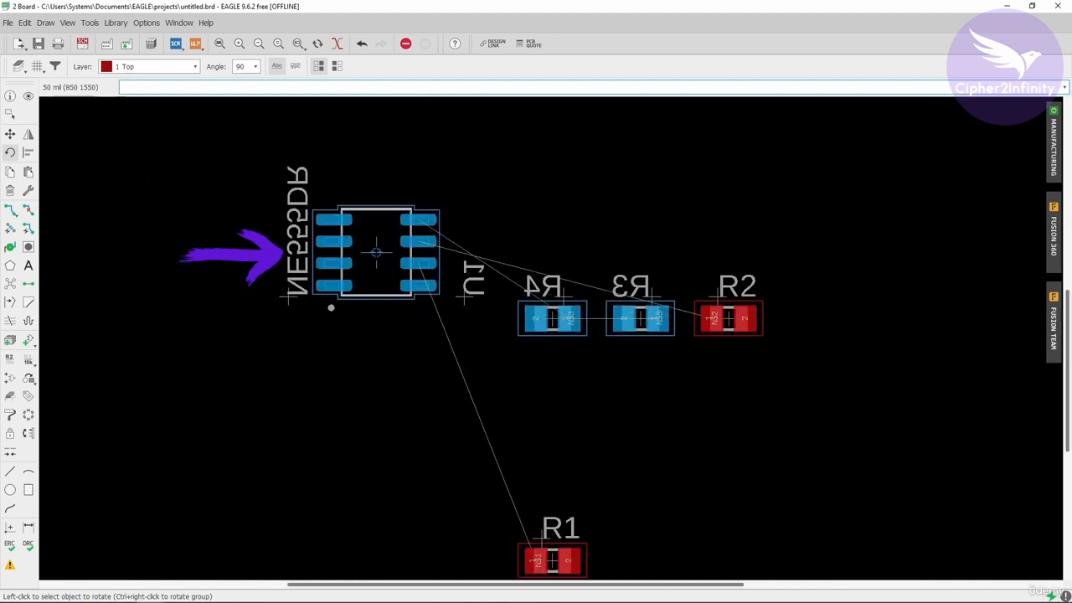
left_click(376, 252)
left_click(376, 252)
left_click(376, 252)
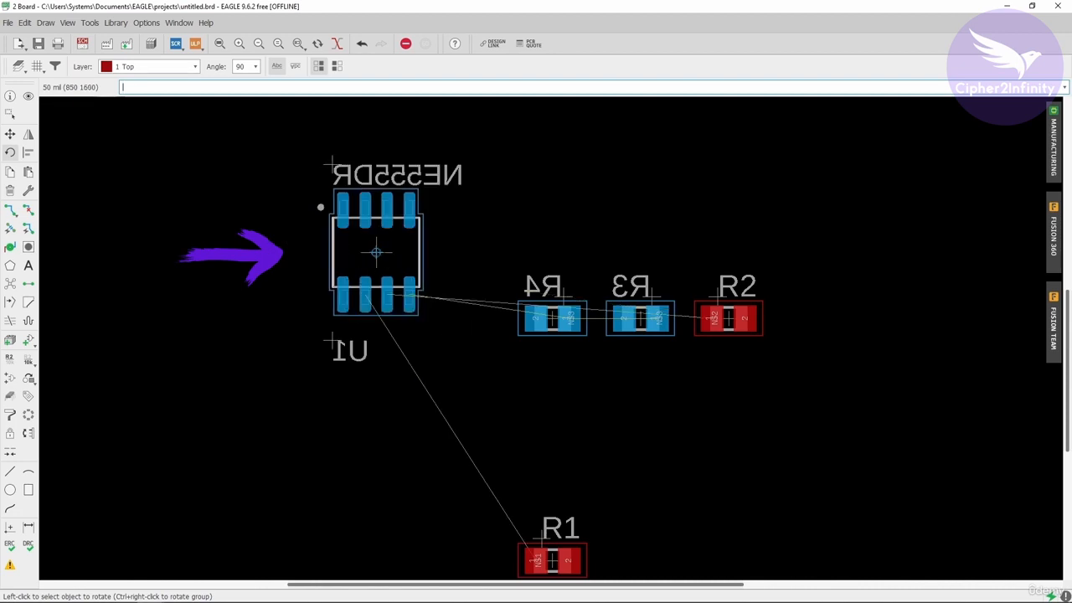
left_click(376, 252)
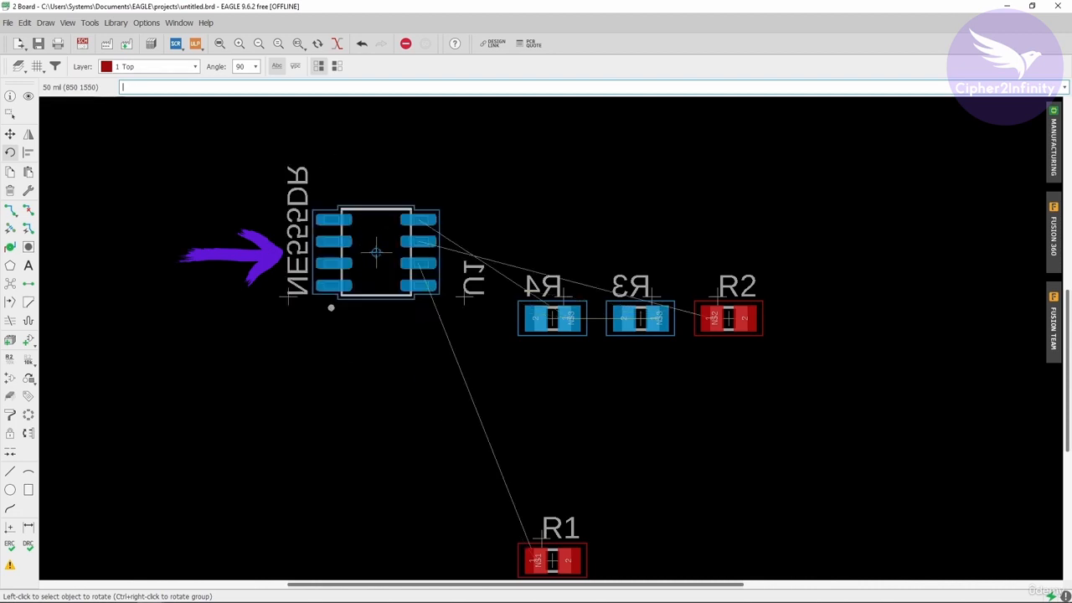
left_click(376, 252)
left_click(376, 252)
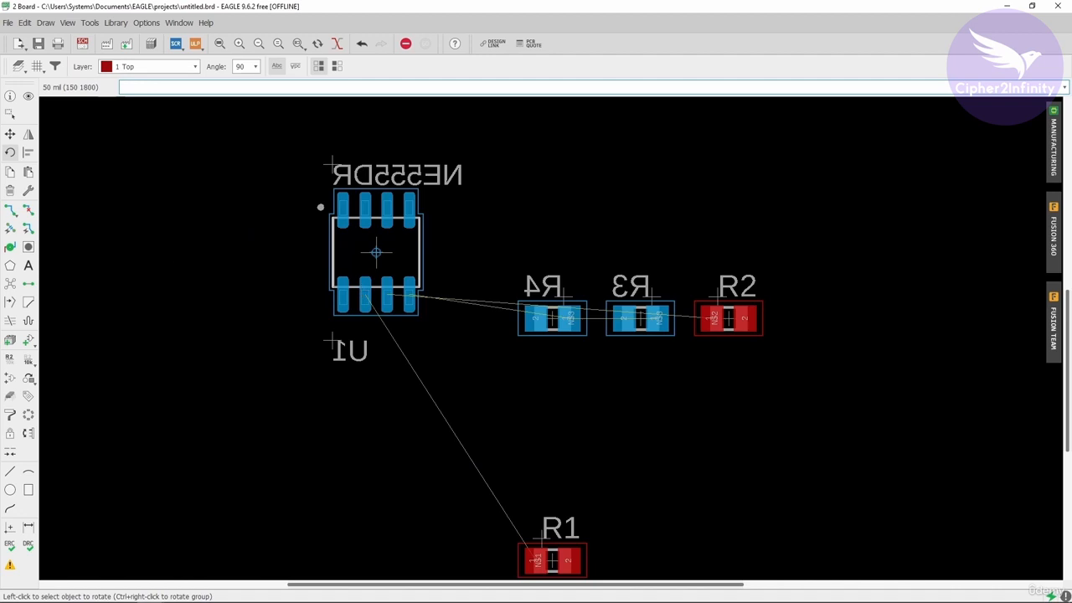
Move the U1 chip down to about (900 1150) mil, turning it in 90-degree increments while it is being moved and keeping its starting orientation.
left_click(10, 152)
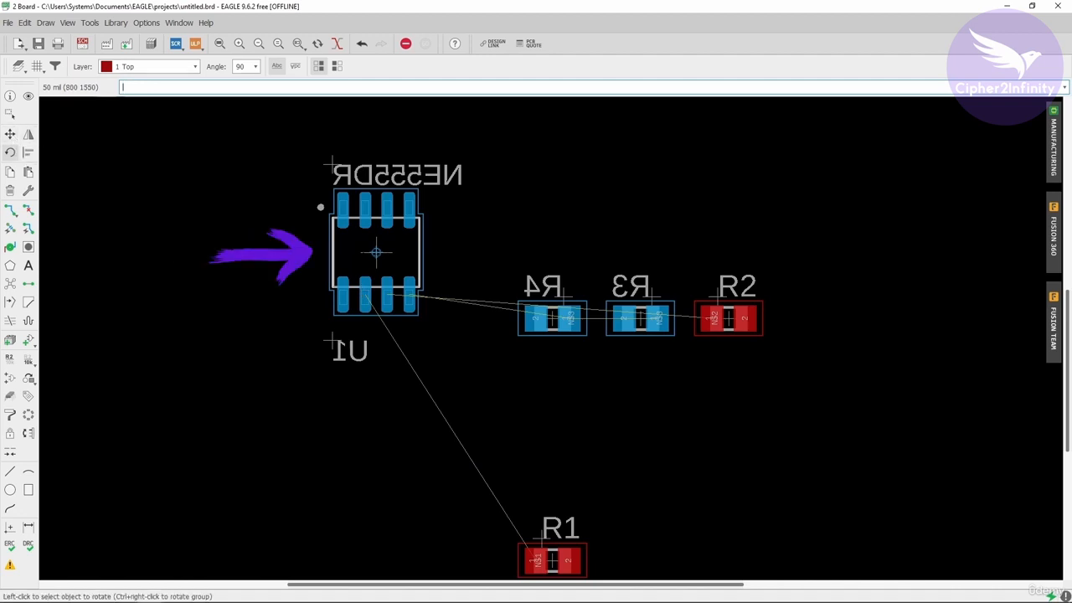
left_click(10, 134)
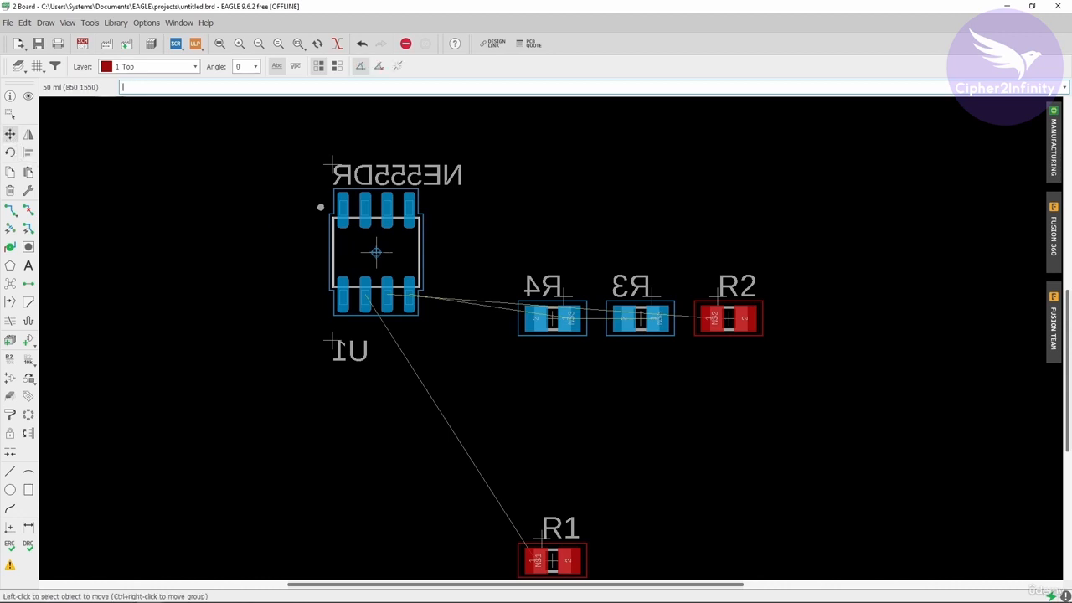
left_click(375, 252)
scroll(307, 326, "down", 3)
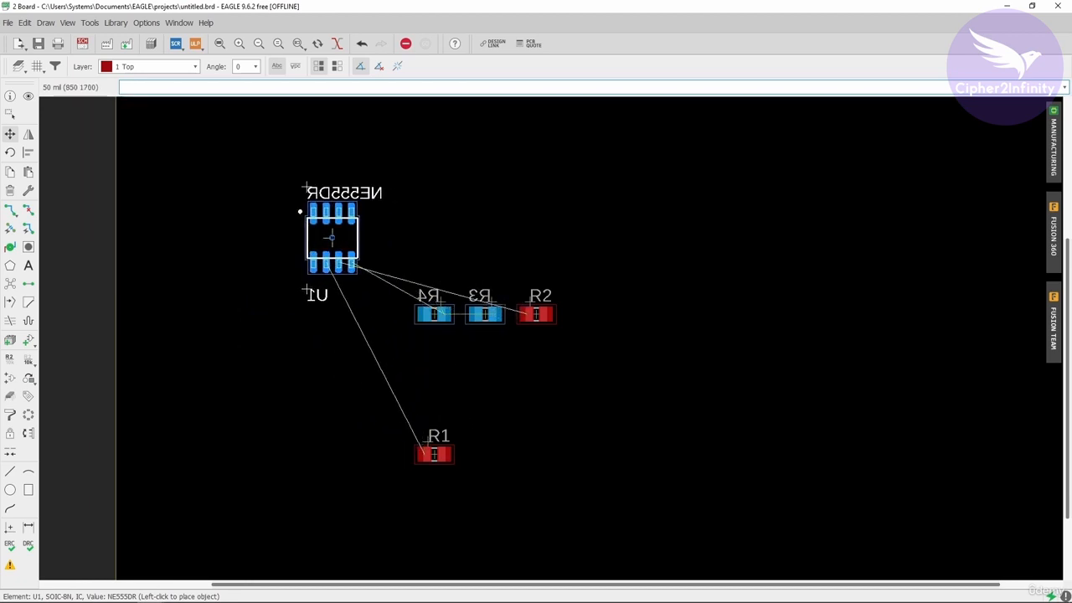
scroll(332, 262, "up", 3)
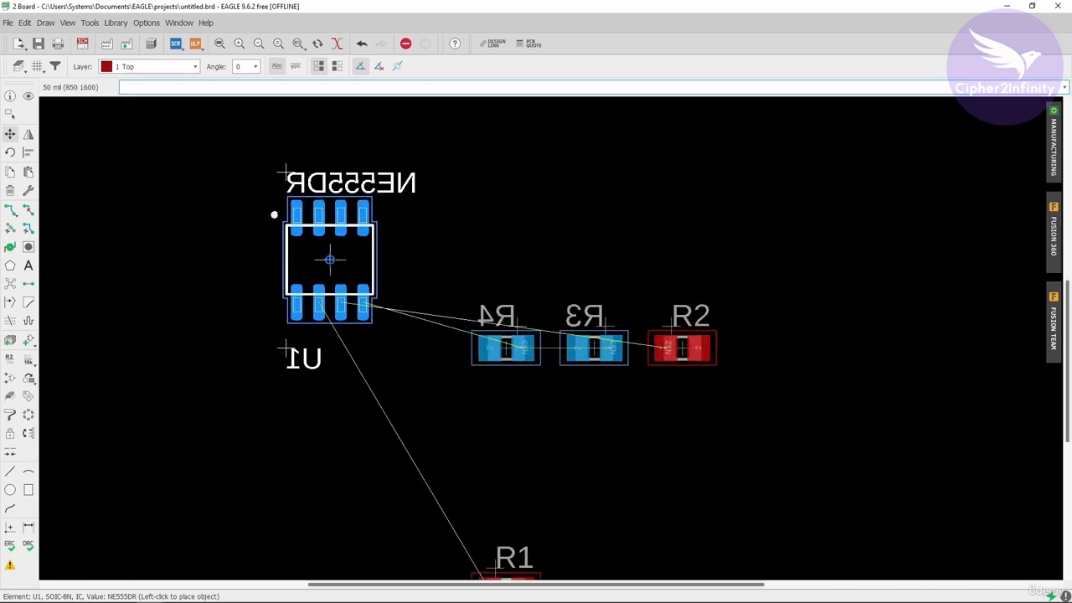
scroll(376, 262, "down", 3)
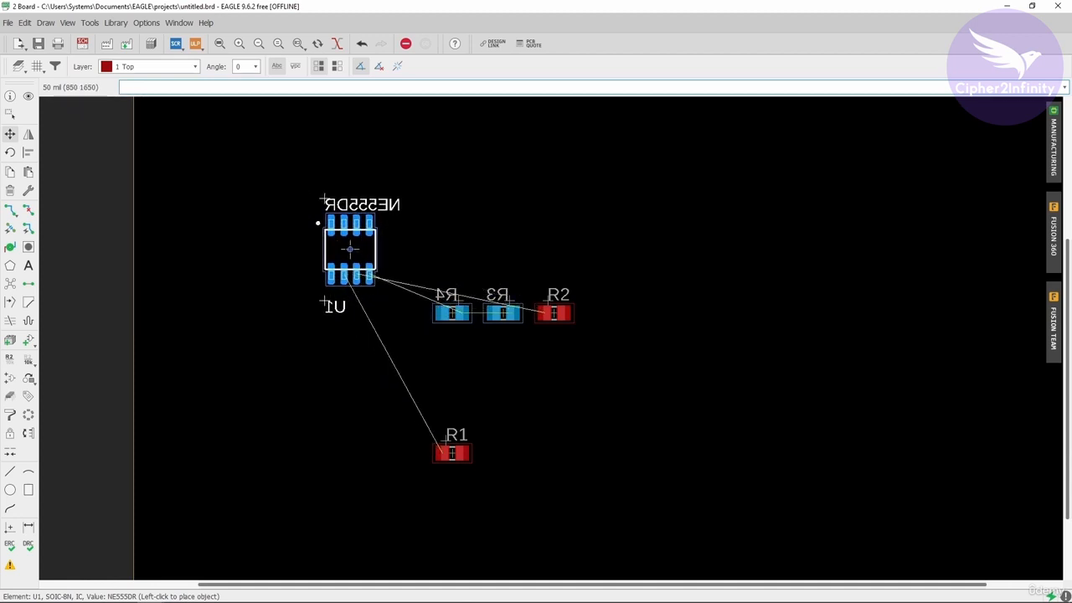
right_click(350, 249)
right_click(350, 248)
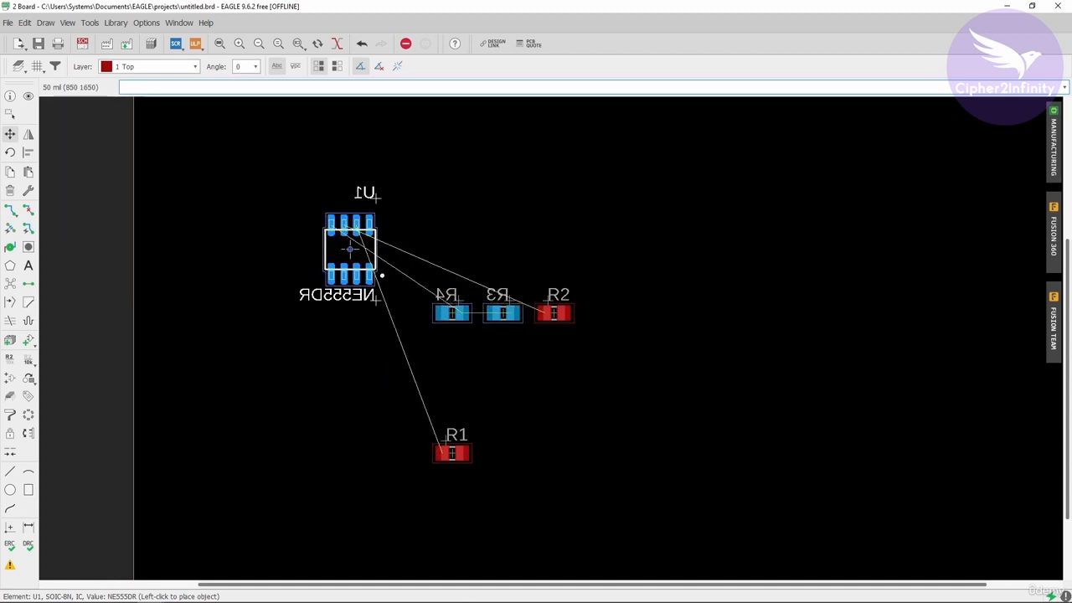
right_click(350, 248)
right_click(349, 249)
right_click(349, 248)
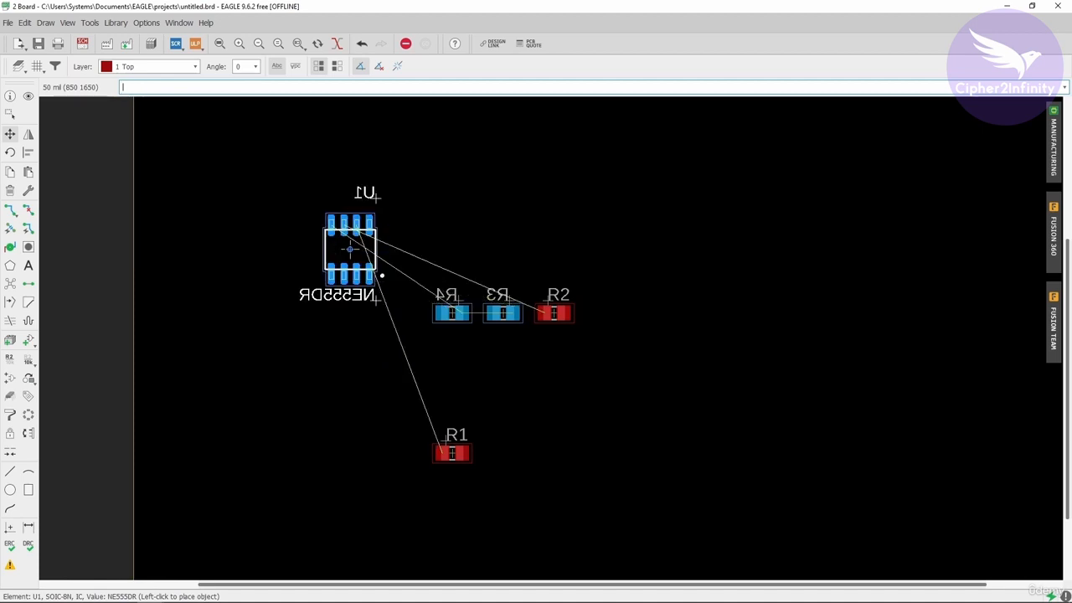
right_click(350, 249)
right_click(350, 249)
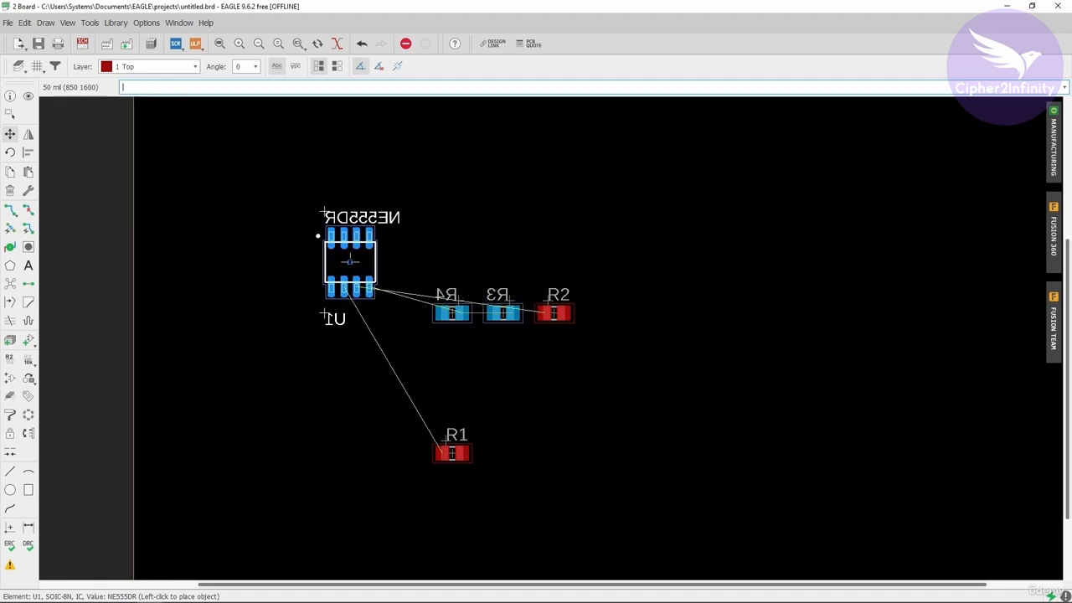
scroll(362, 274, "up", 1)
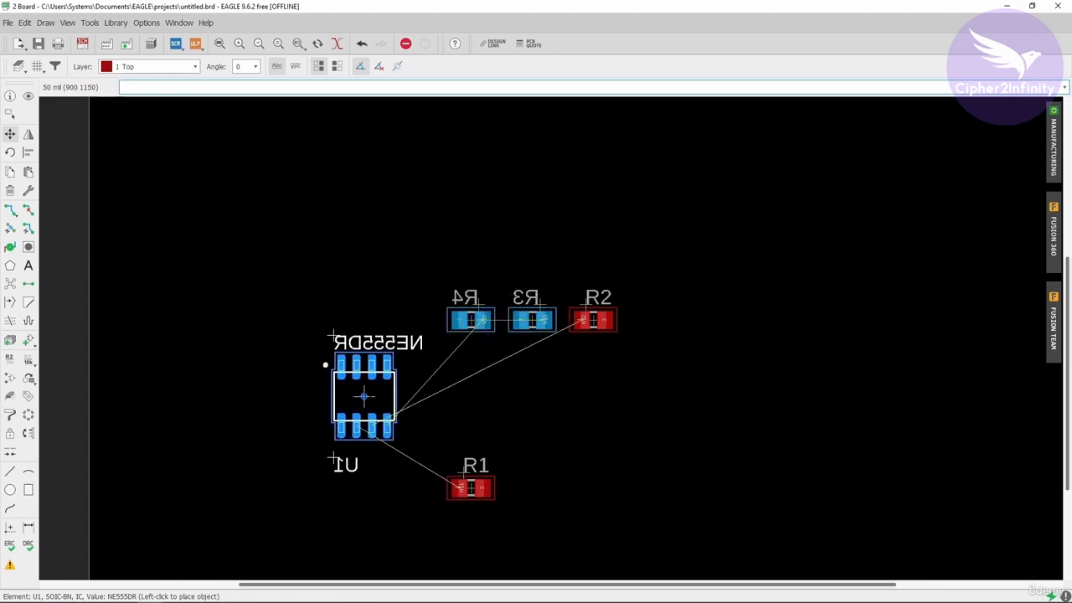
left_click(364, 396)
Try to place a copy of the U1 chip on the board at about (1650 1100) mil with the Copy command.
scroll(425, 310, "down", 3)
scroll(424, 309, "up", 3)
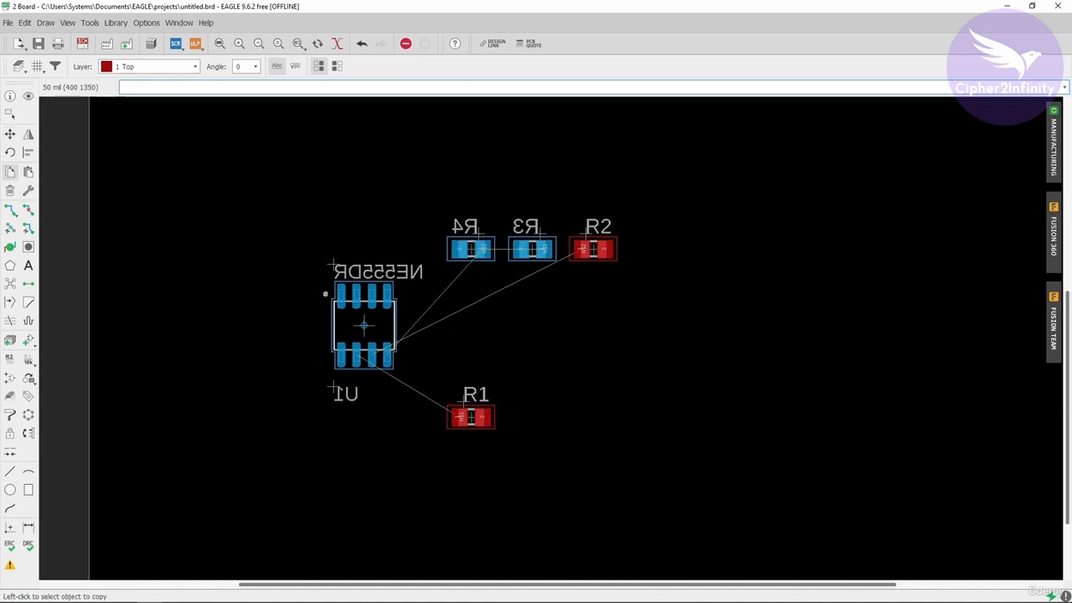
scroll(369, 334, "up", 3)
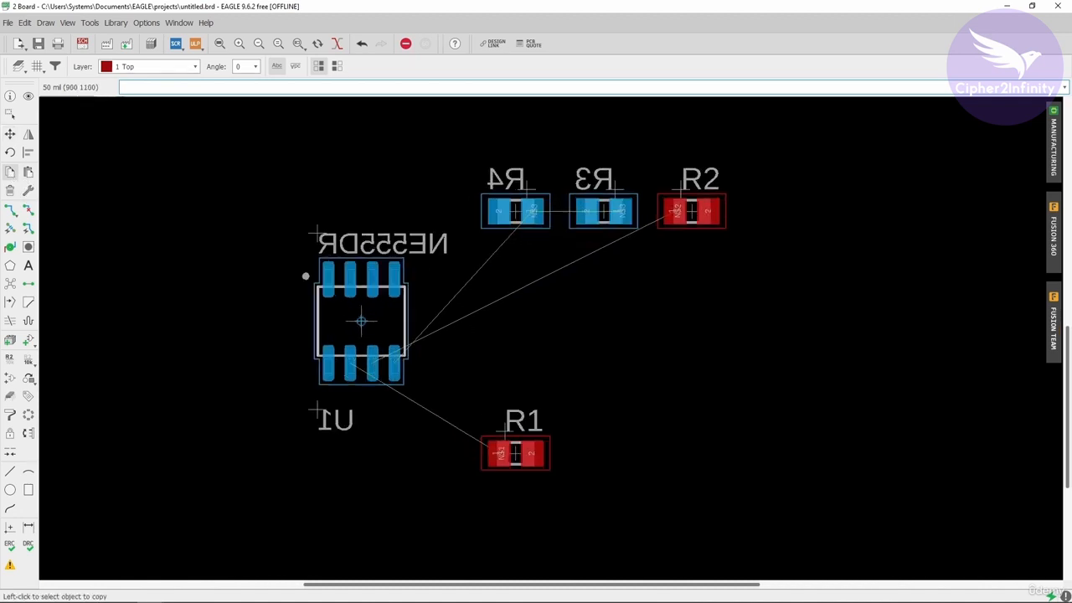
left_click(358, 315)
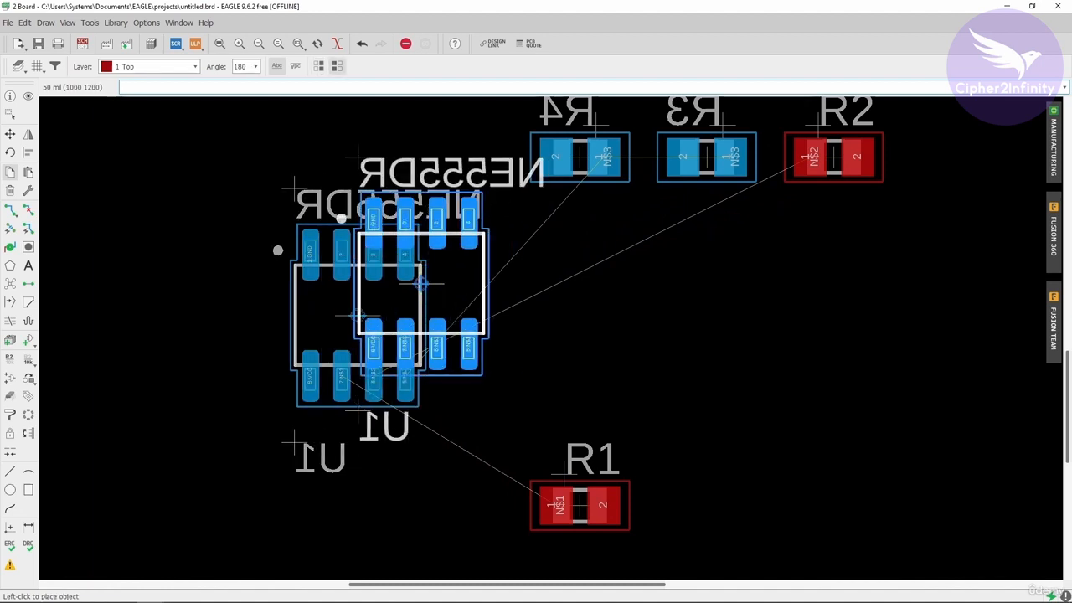
scroll(259, 243, "down", 2)
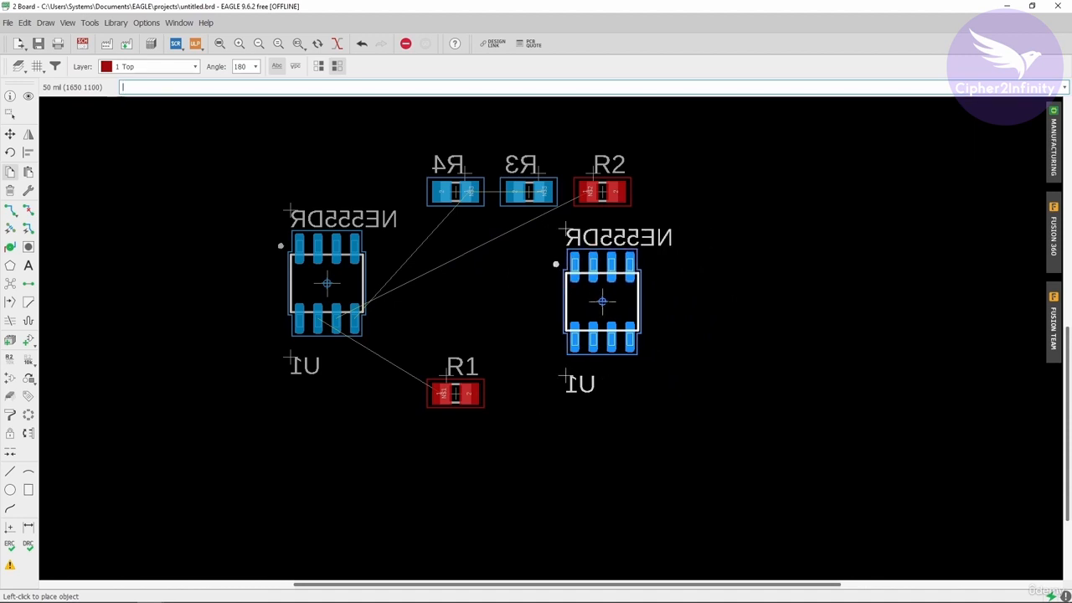
scroll(605, 299, "down", 3)
scroll(604, 303, "up", 1)
scroll(604, 303, "up", 2)
left_click(603, 299)
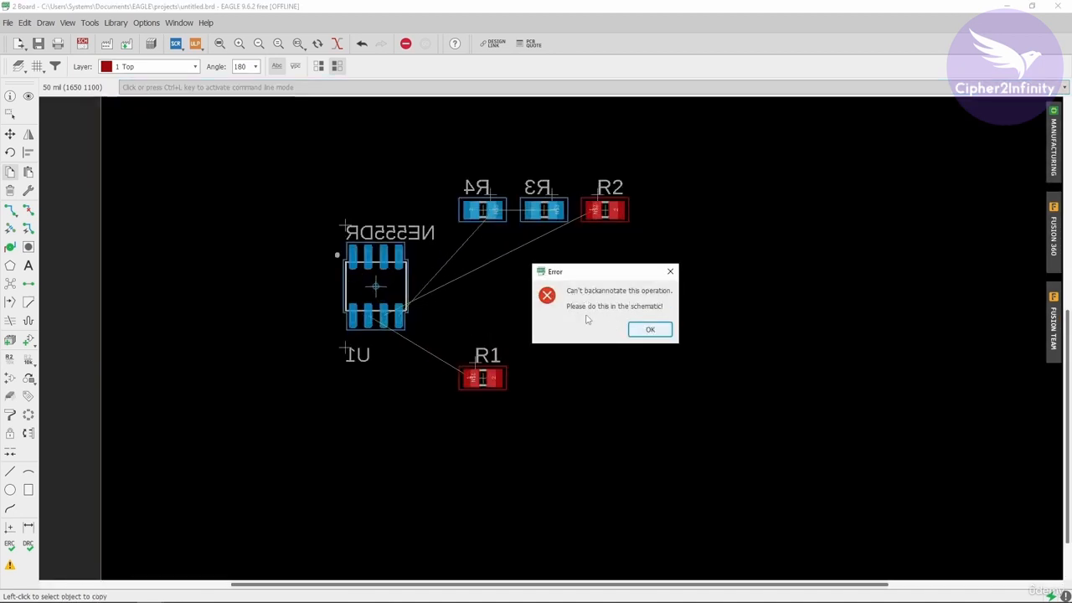
left_click(650, 329)
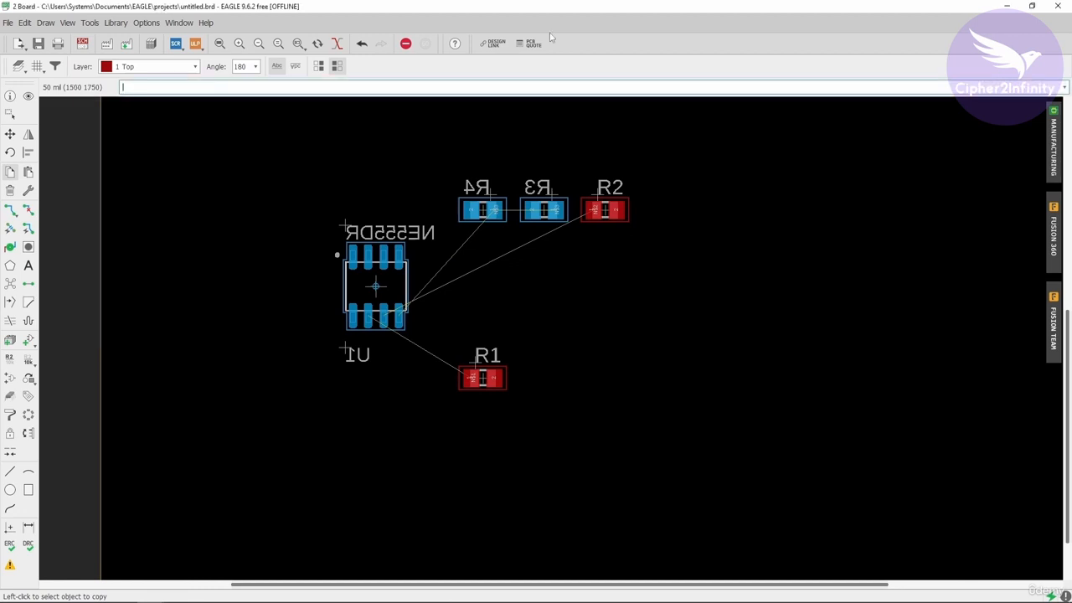
Arrange the schematic and board windows side by side and show the whole component layout in the board view.
left_click_drag(483, 8, 1071, 201)
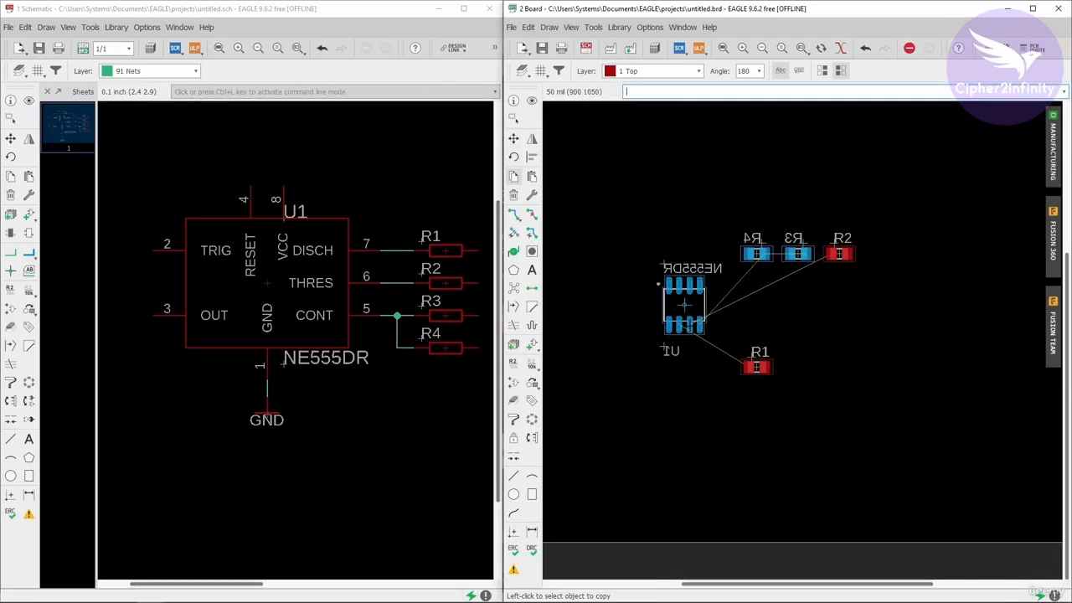
scroll(687, 335, "down", 3)
scroll(686, 335, "up", 1)
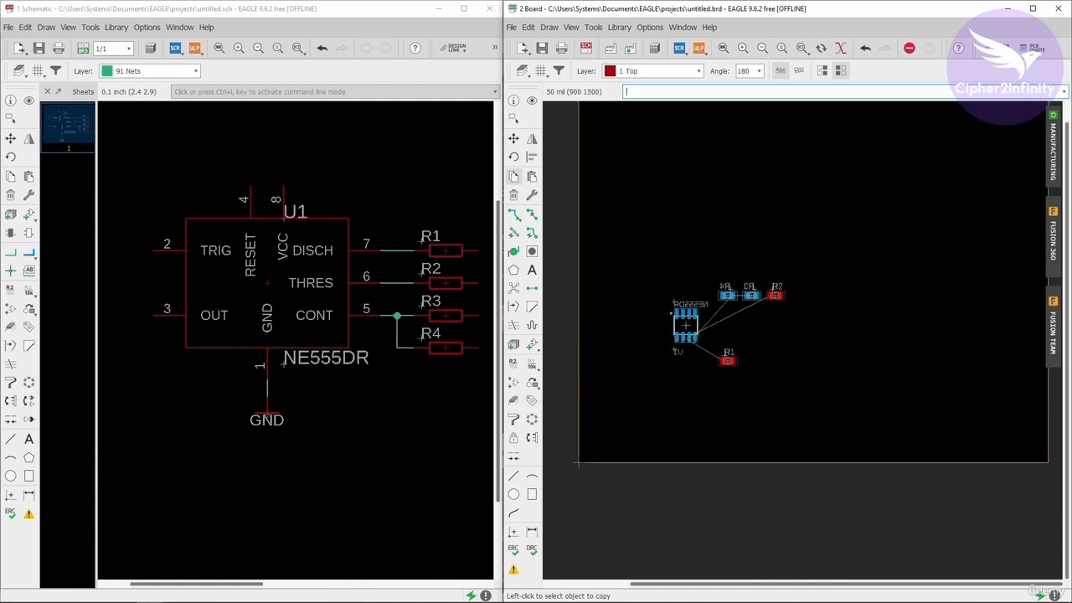
Copy the U1 chip in the schematic and place the copy above and right of the original, at about (2.7 3.2) inch.
scroll(685, 324, "up", 1)
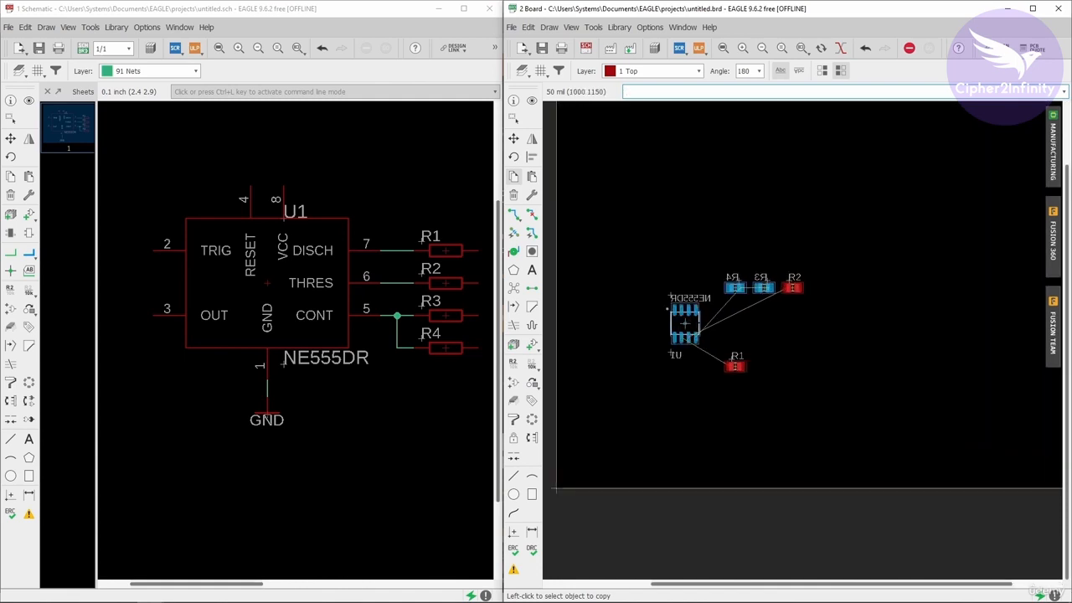
left_click(10, 118)
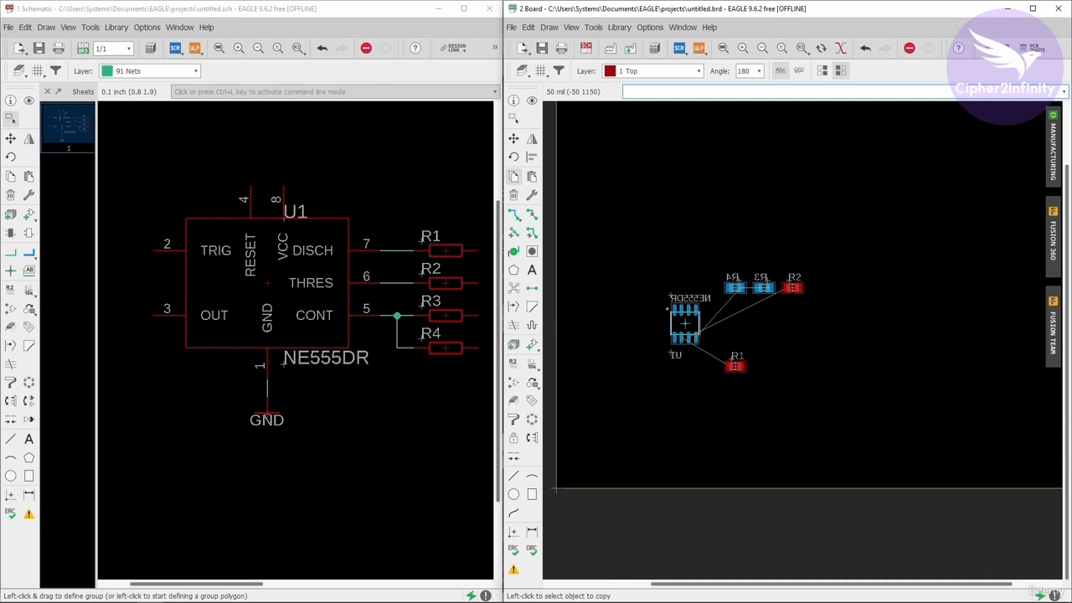
scroll(148, 294, "down", 2)
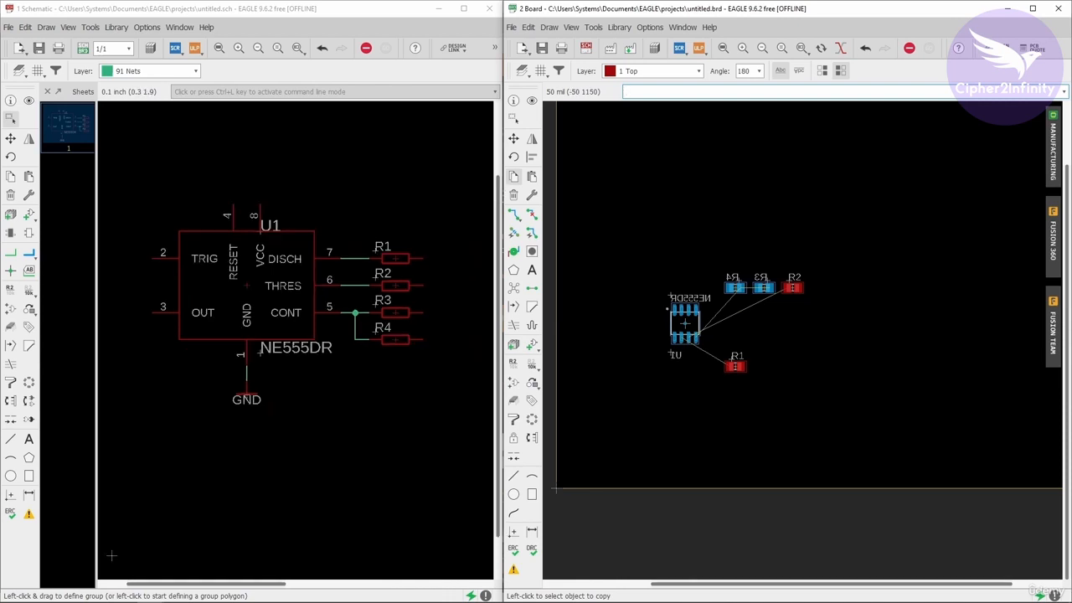
left_click(229, 287)
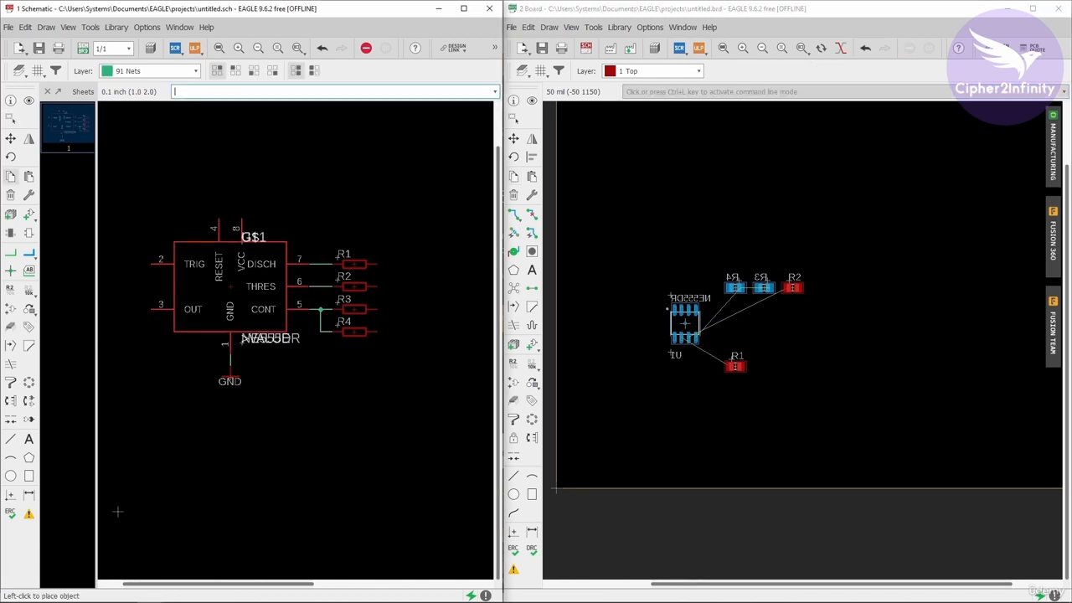
scroll(165, 402, "down", 3)
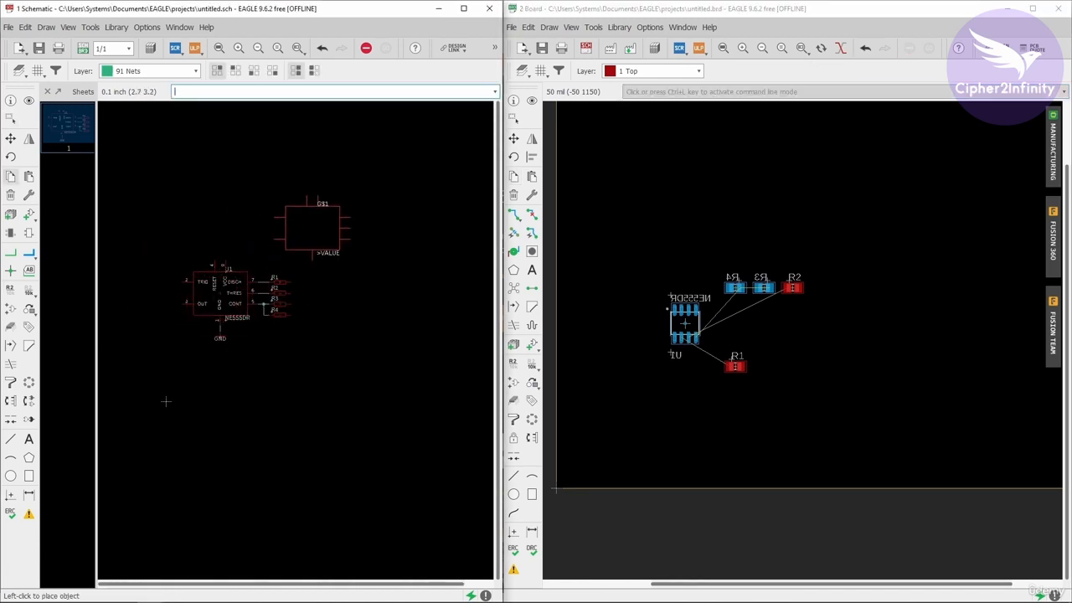
left_click(165, 402)
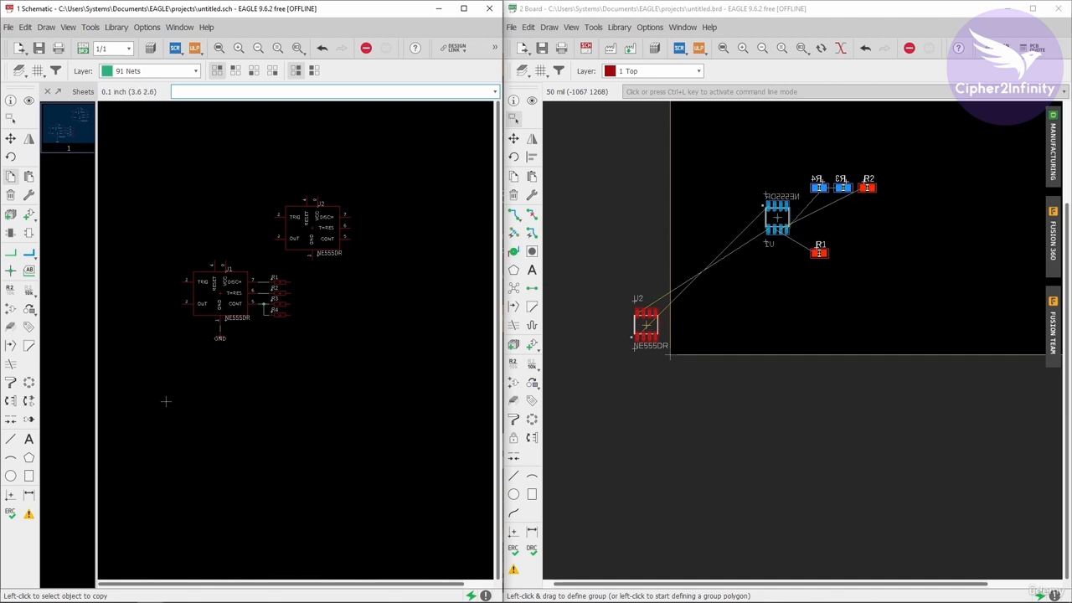
Try to place a copy of the U1 chip on the board at about (1600 1050) mil with the Copy command.
left_click(513, 177)
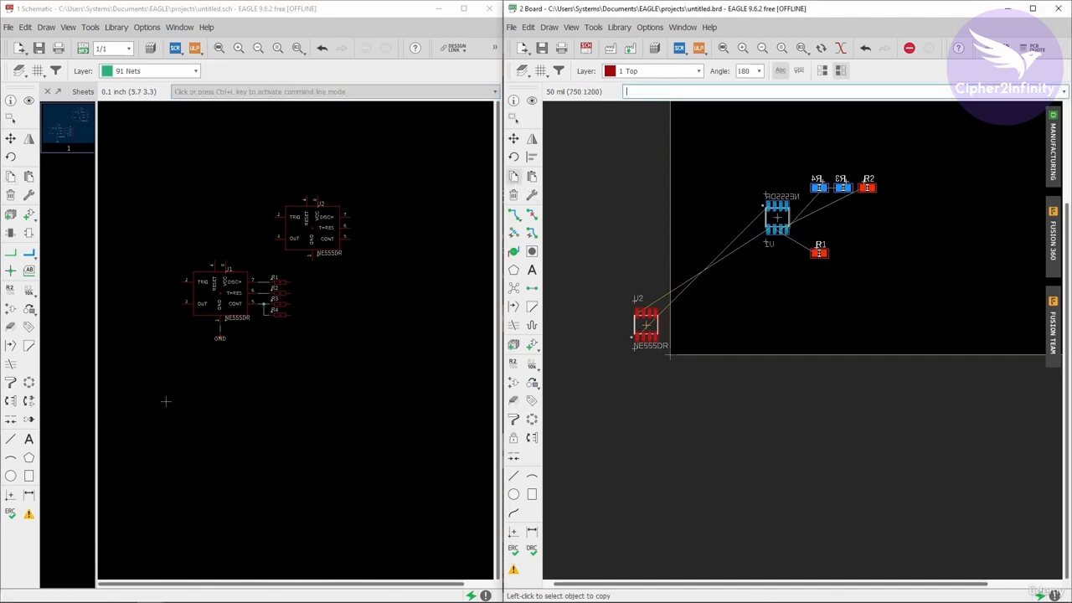
scroll(767, 215, "up", 1)
left_click(776, 218)
scroll(712, 234, "down", 1)
scroll(830, 235, "up", 2)
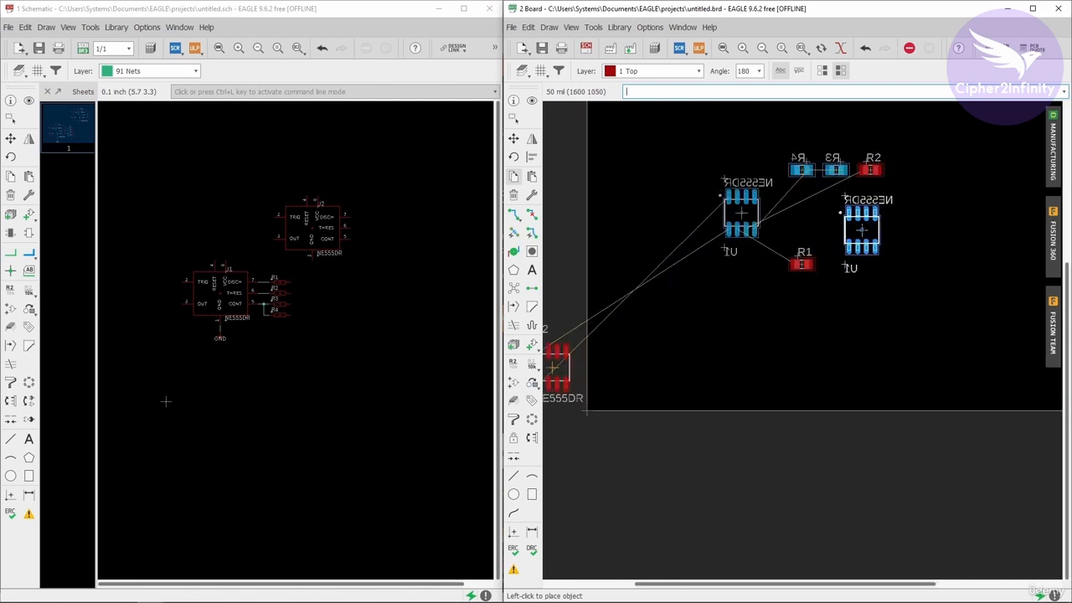
left_click(862, 230)
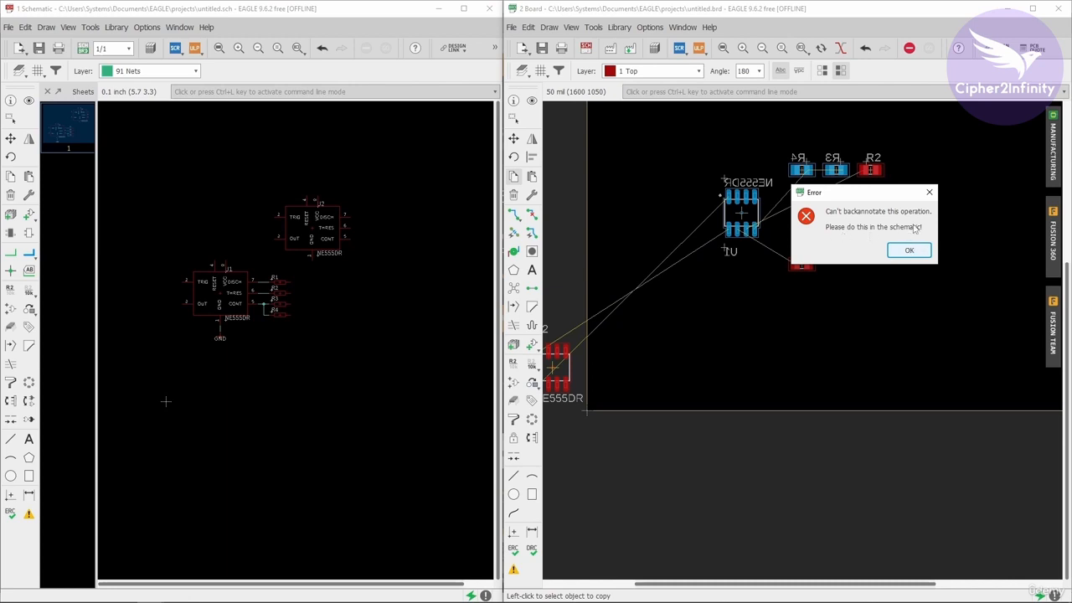
left_click(929, 193)
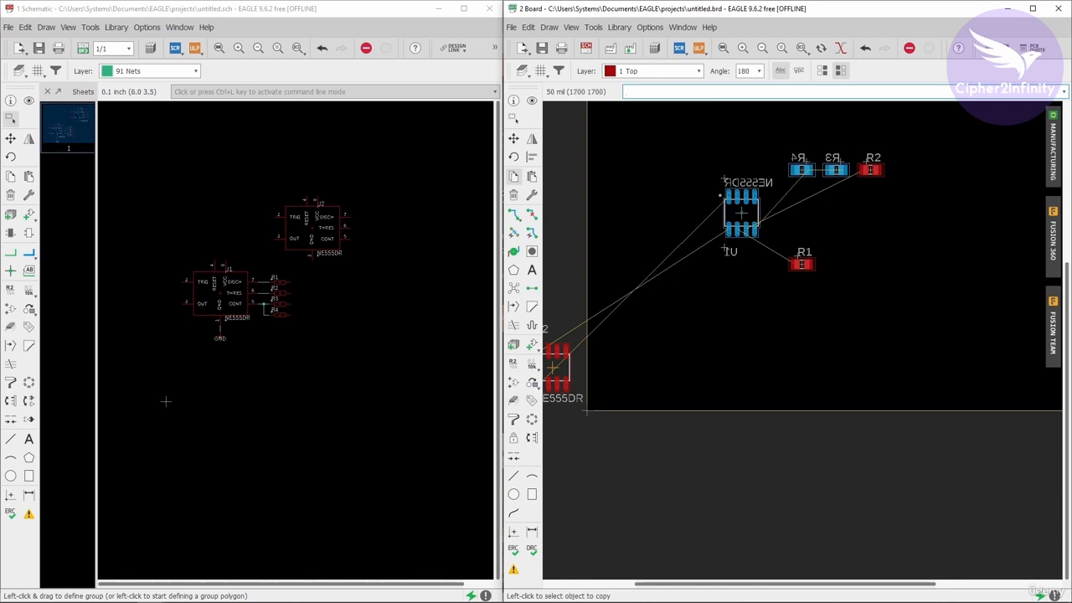
Delete the copied U2 chip from the schematic.
left_click(10, 195)
scroll(311, 225, "up", 2)
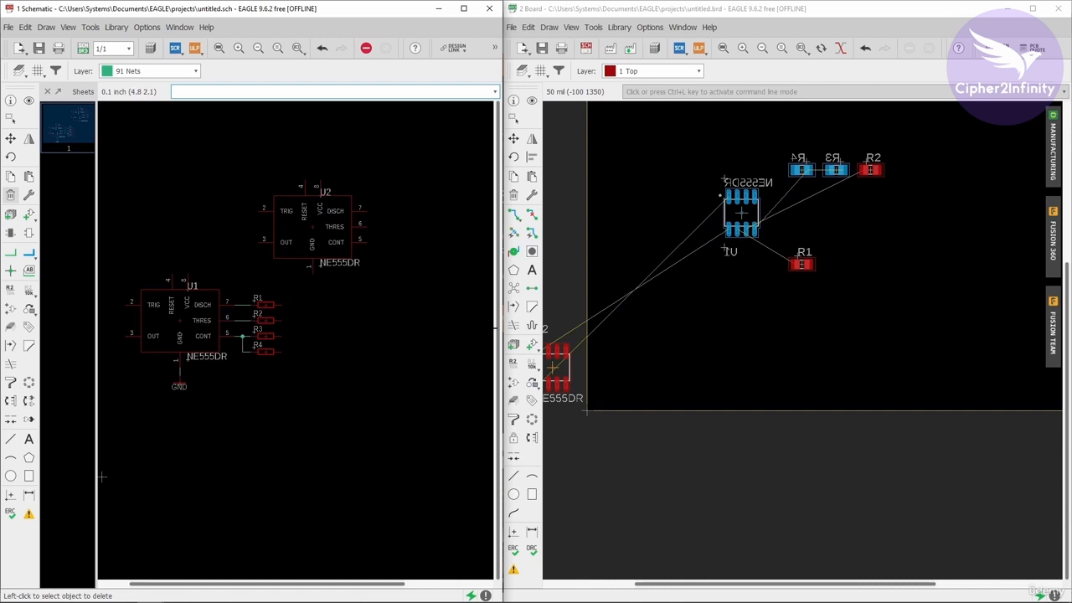
scroll(744, 294, "down", 2)
scroll(639, 341, "up", 2)
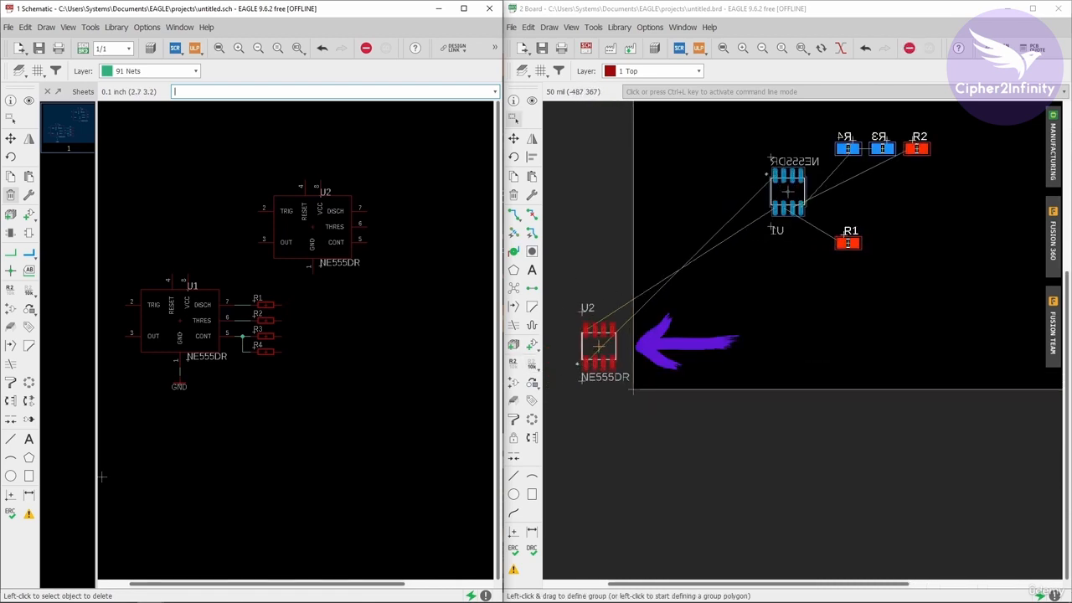
left_click(311, 215)
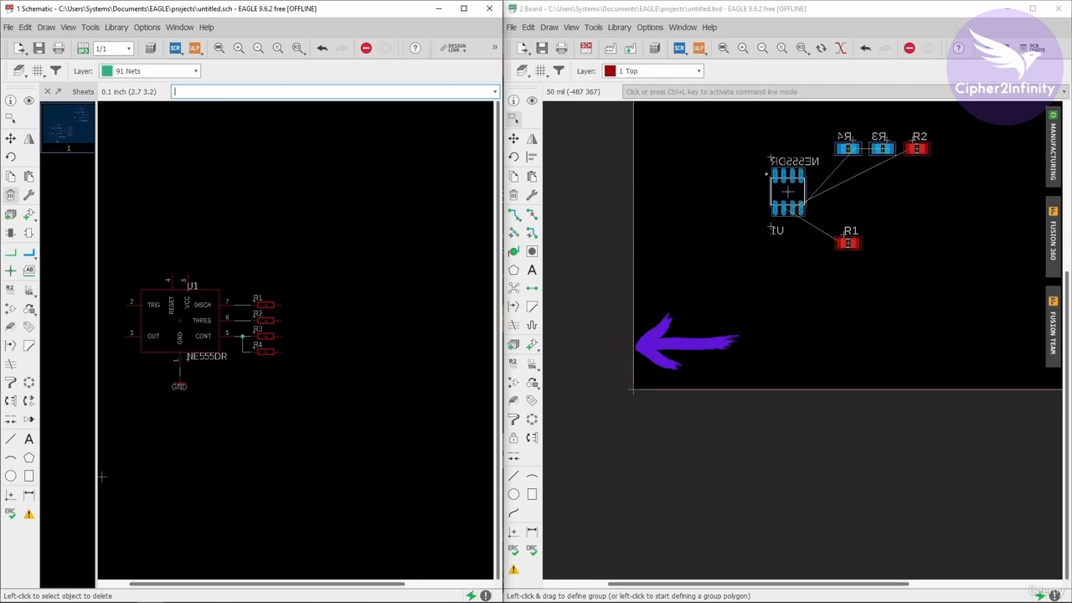